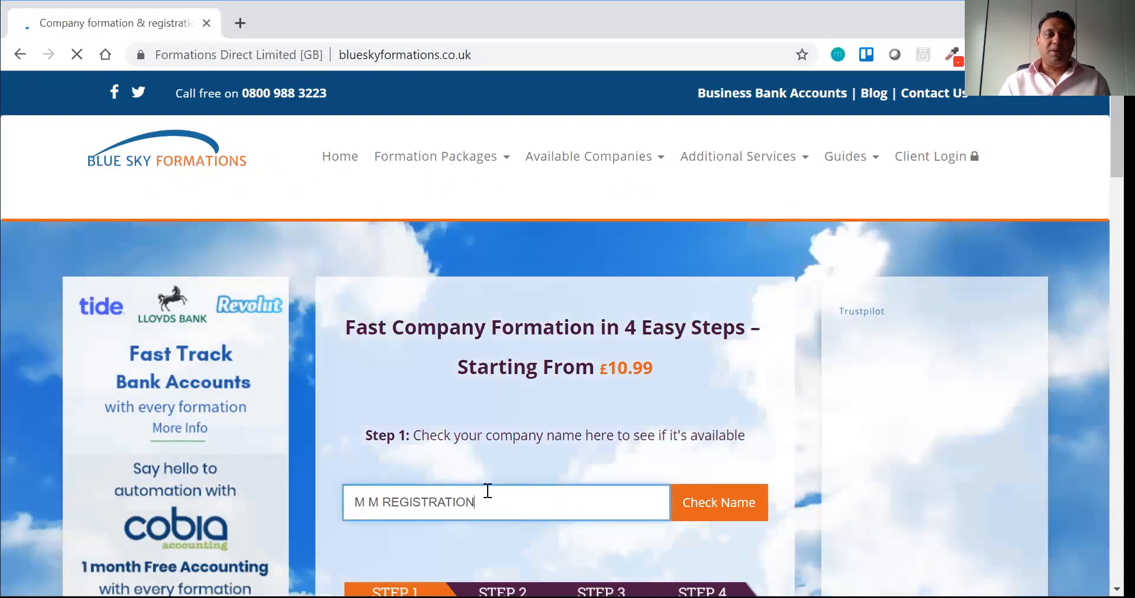
# Step: Replace the company name with 'M M Registration' and check that it is available
pyautogui.moveTo(473, 502); pyautogui.dragTo(321, 514)
pyautogui.write('M')
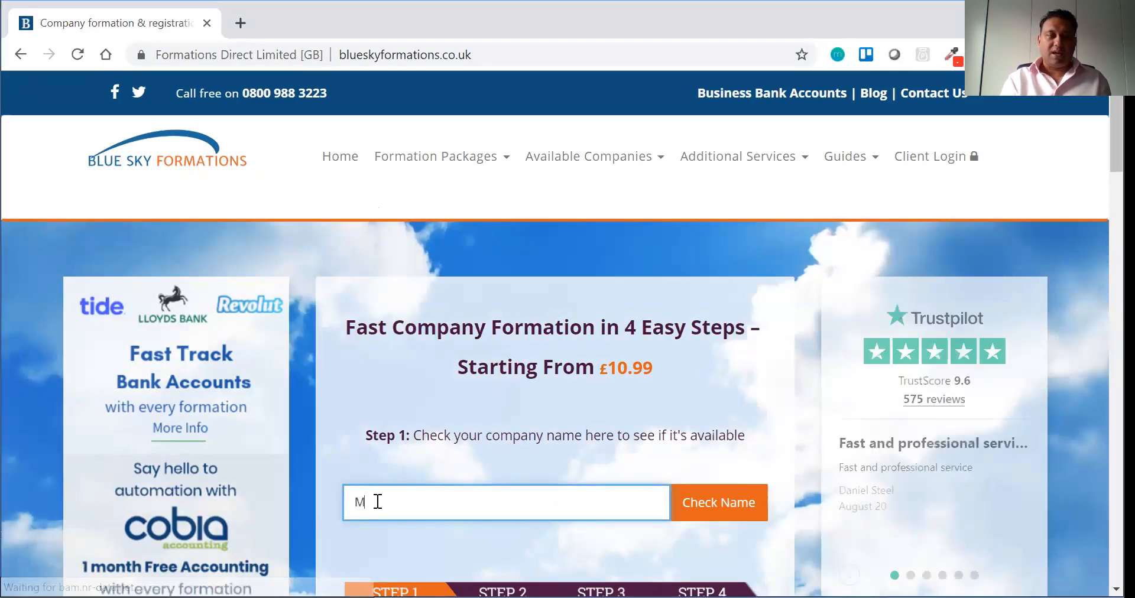
pyautogui.write(' M Registrari')
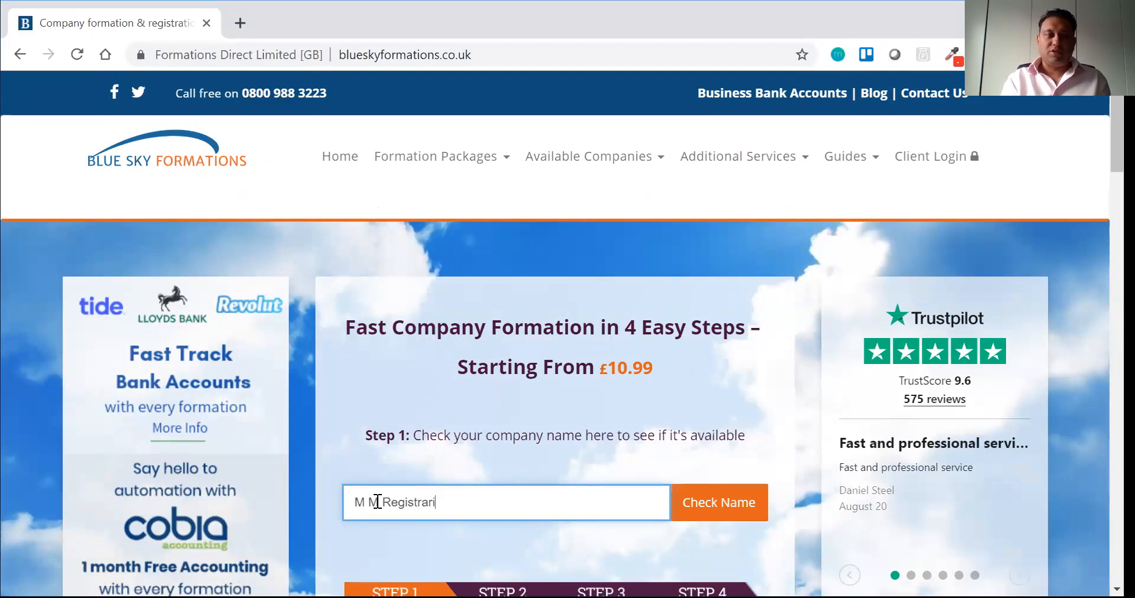
pyautogui.press('BackSpace')
pyautogui.write('tion')
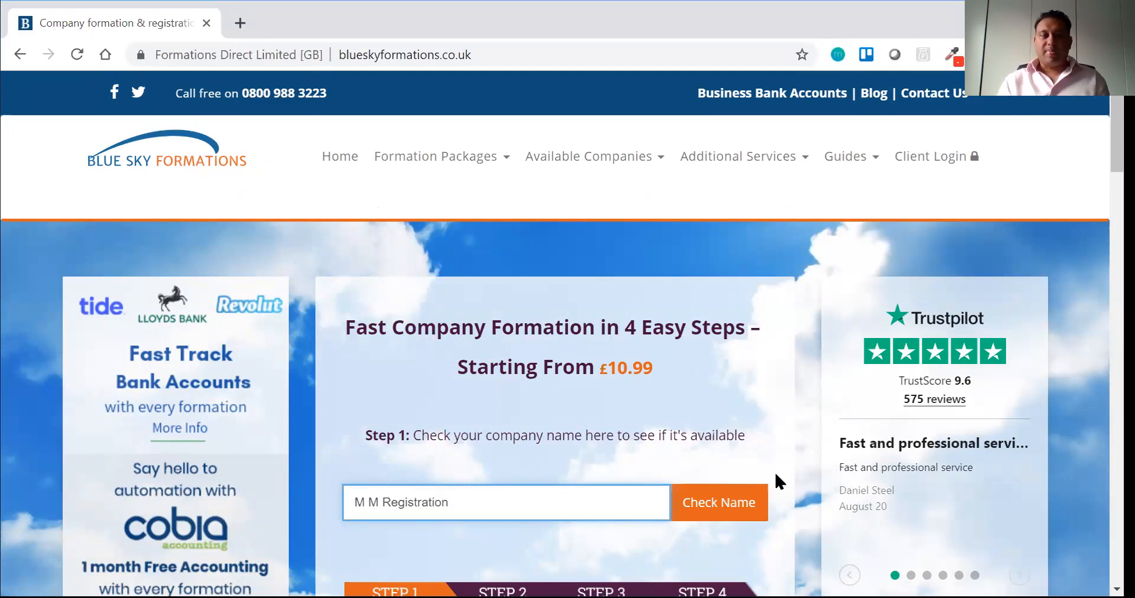
pyautogui.click(725, 507)
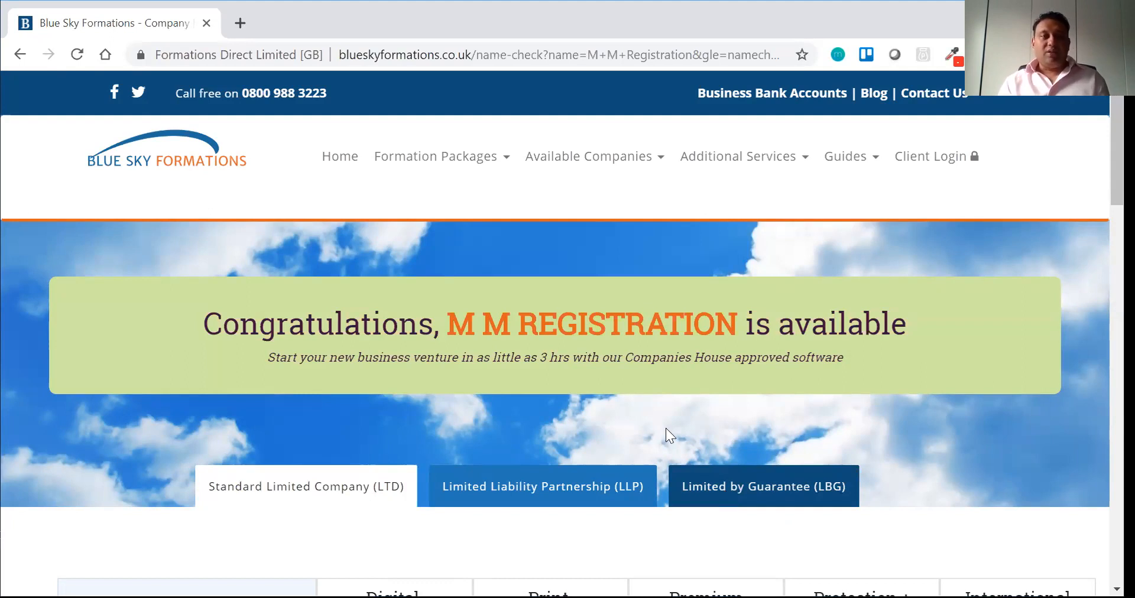
# Step: Google 'companies house beta' in a new tab and open the Companies House service result
pyautogui.click(237, 23)
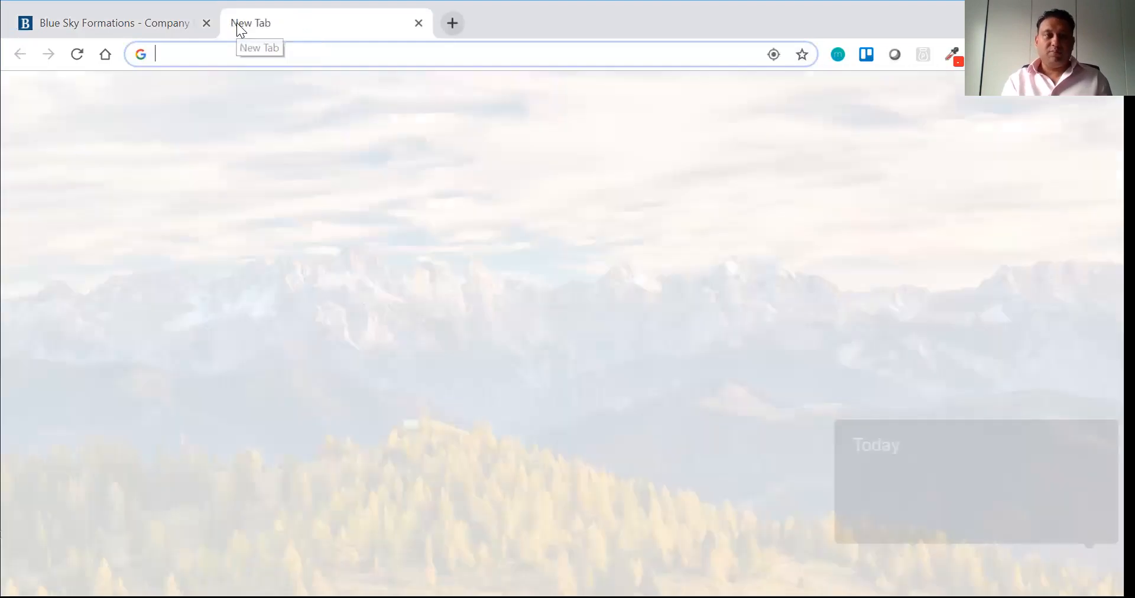
pyautogui.write('compa')
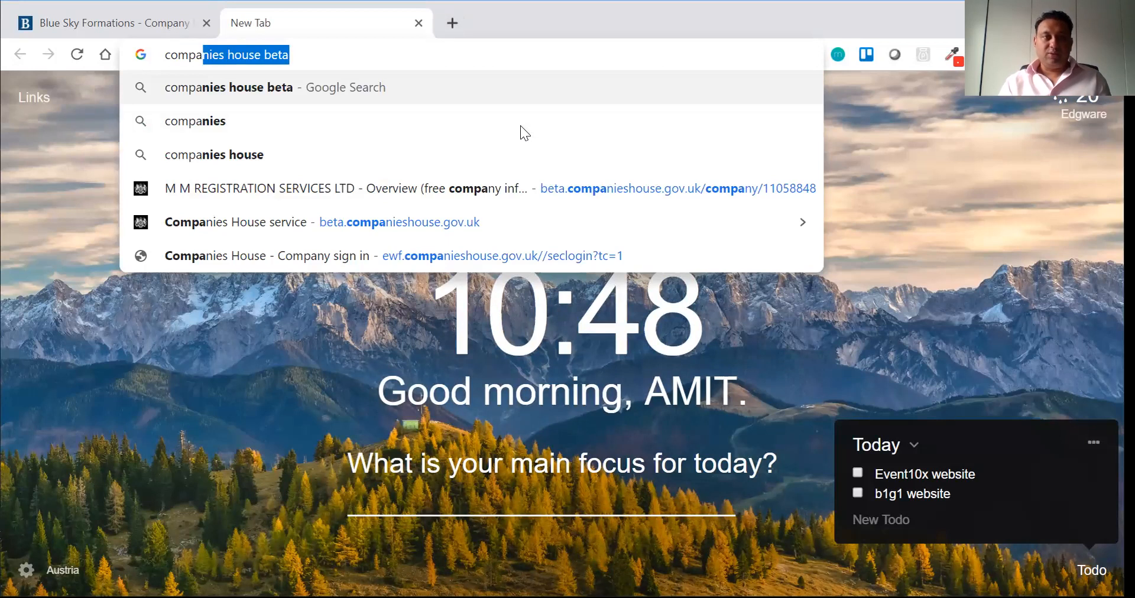
pyautogui.press('Return')
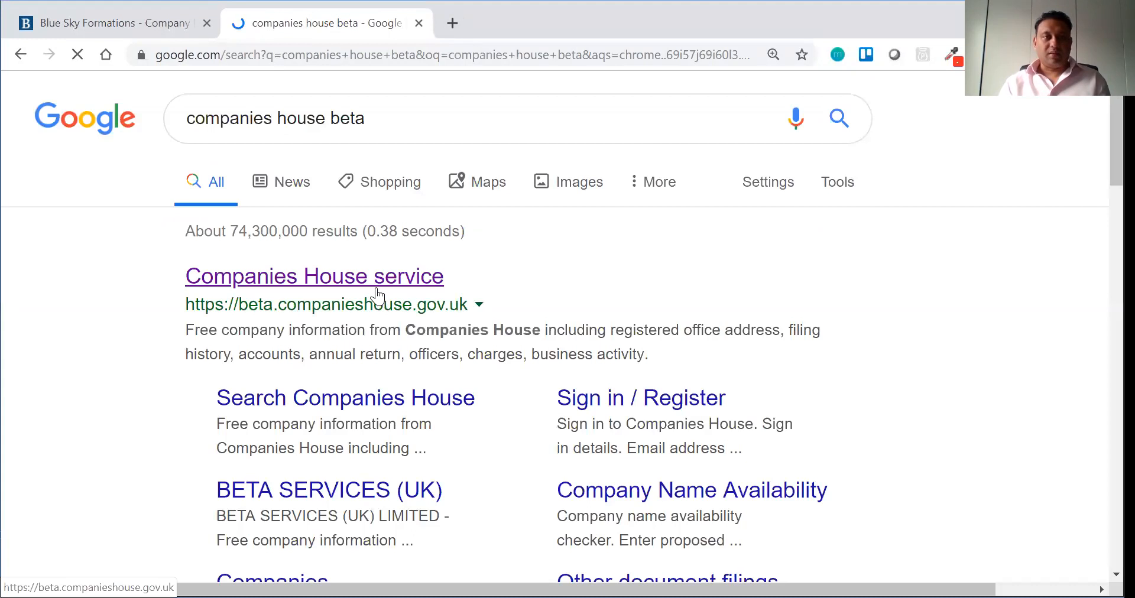
pyautogui.click(402, 300)
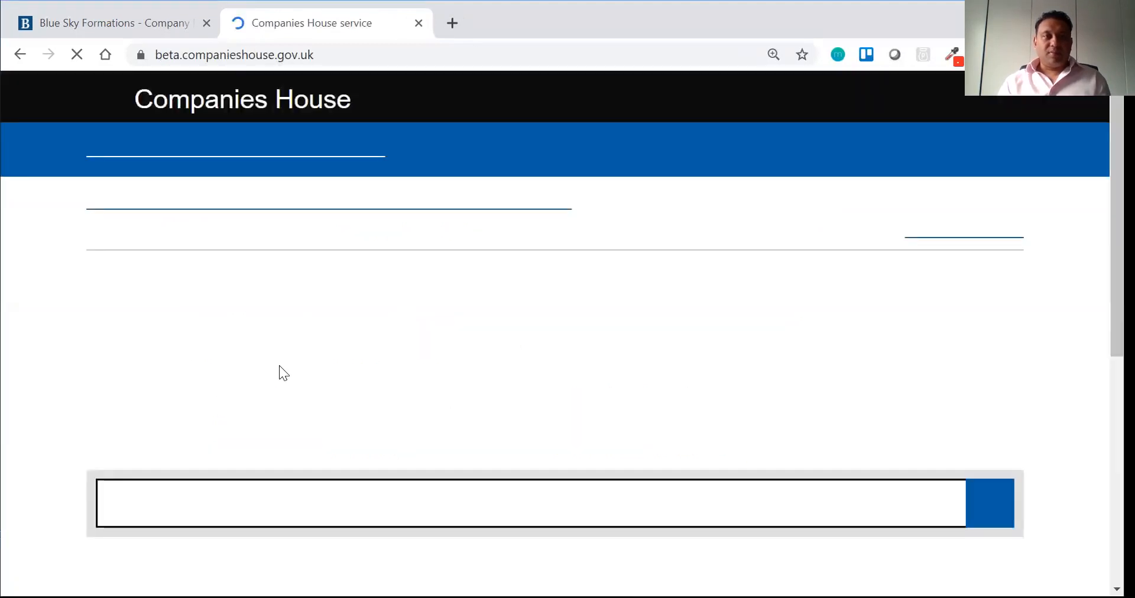
# Step: Search the Companies House register for 'M M Registration'
pyautogui.write('M M Registation')
pyautogui.press('Return')
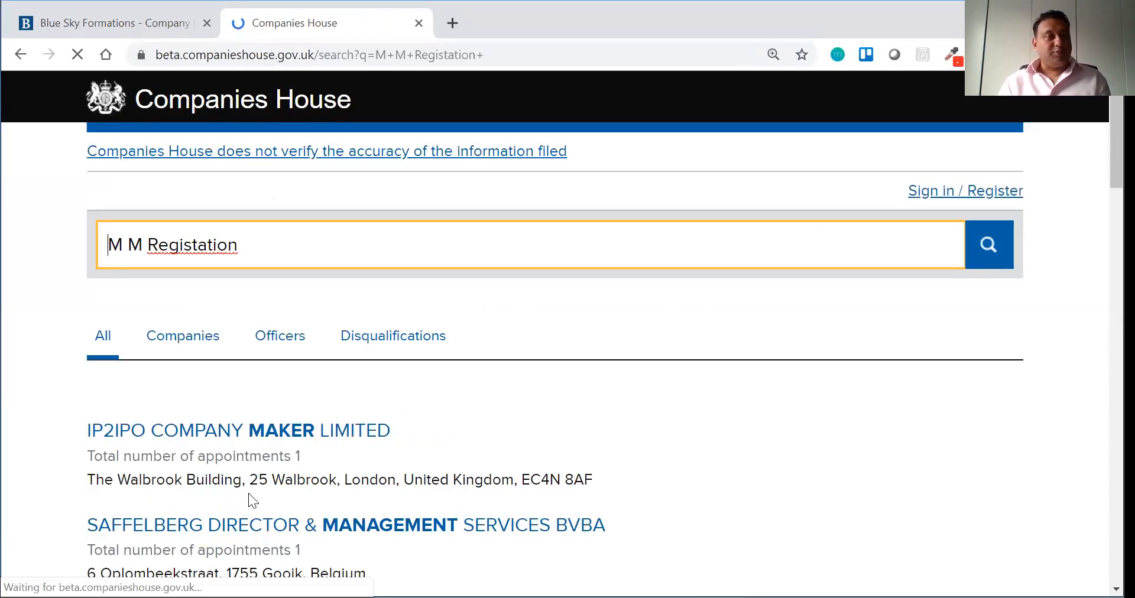
pyautogui.press('BackSpace')
pyautogui.press('BackSpace')
pyautogui.press('BackSpace')
pyautogui.press('BackSpace')
pyautogui.press('BackSpace')
pyautogui.press('BackSpace')
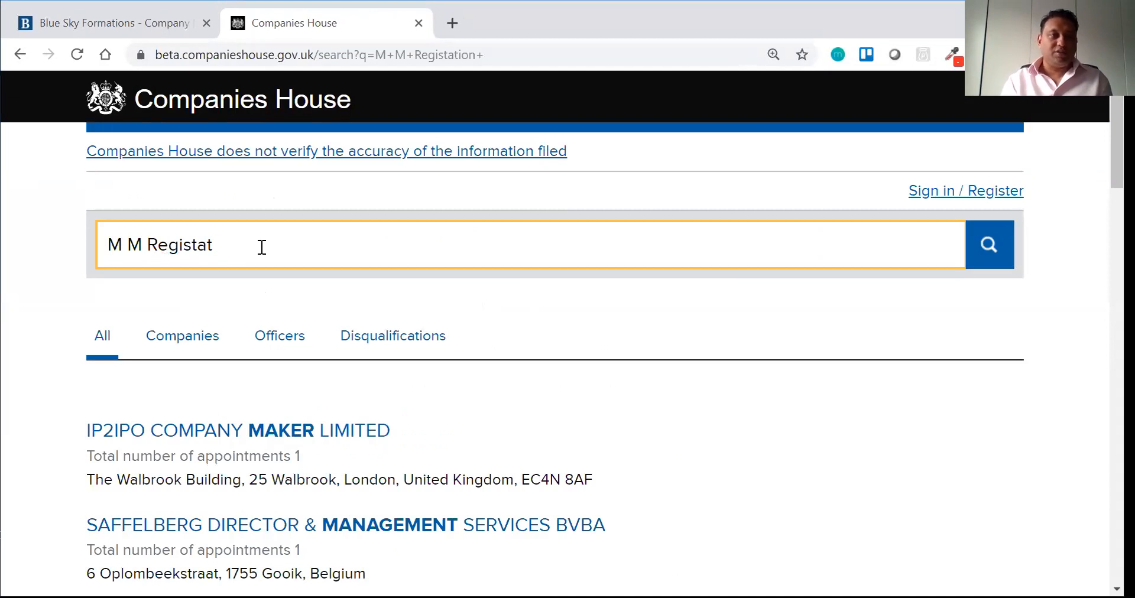
pyautogui.write('t')
pyautogui.press('BackSpace')
pyautogui.write('ratoip')
pyautogui.press('BackSpace')
pyautogui.press('BackSpace')
pyautogui.press('BackSpace')
pyautogui.write('ion')
pyautogui.press('Return')
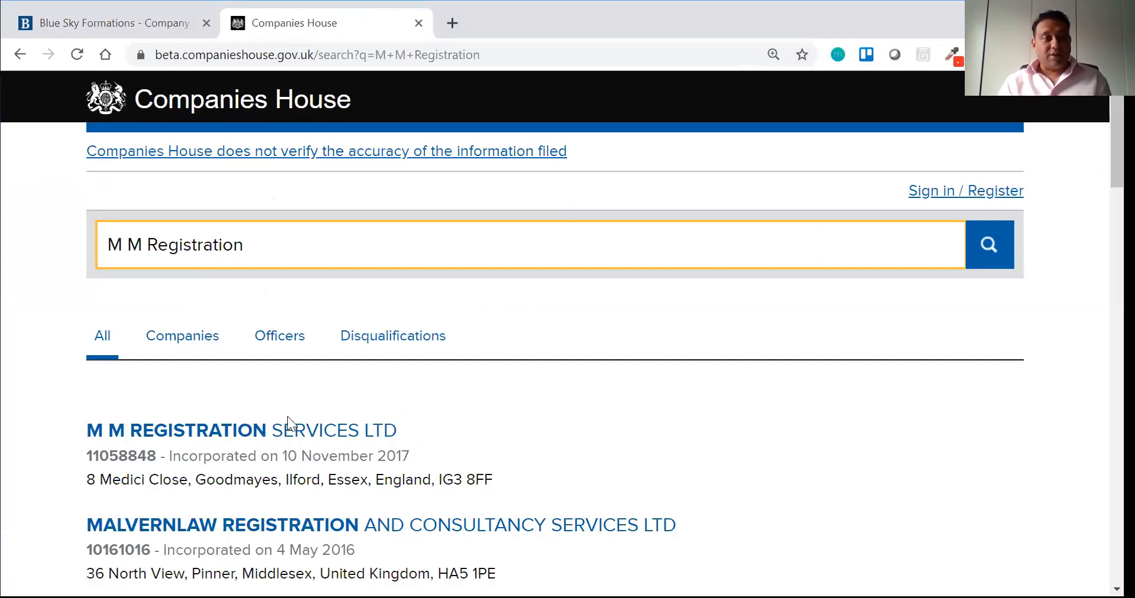
# Step: Bookmark the M M REGISTRATION SERVICES LTD record, then return to the Blue Sky tab
pyautogui.click(289, 432)
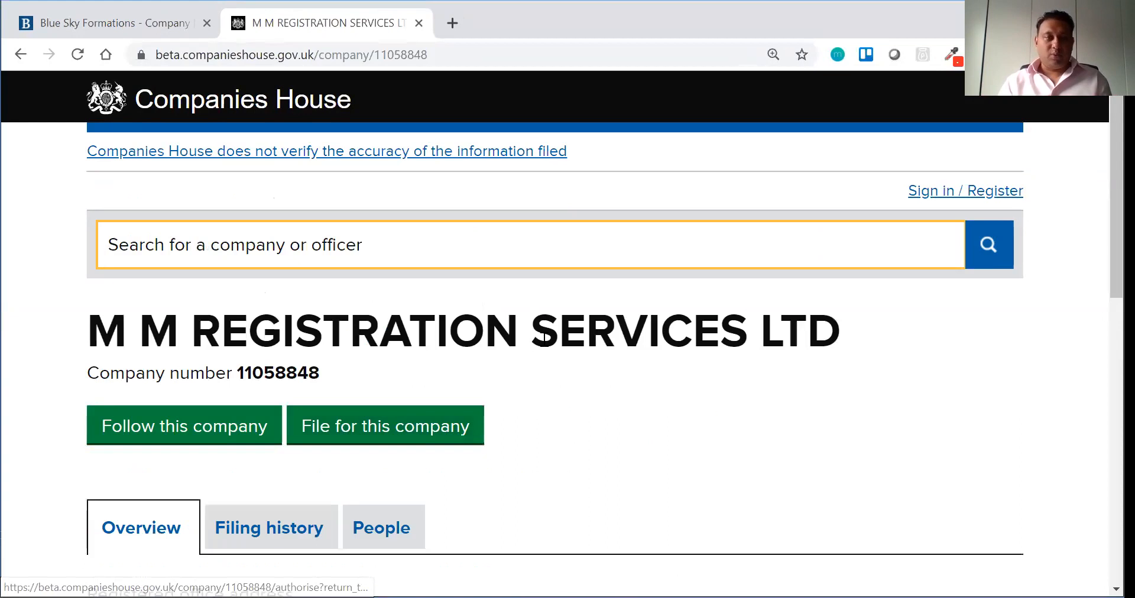
pyautogui.scroll(-6, 494, 349)
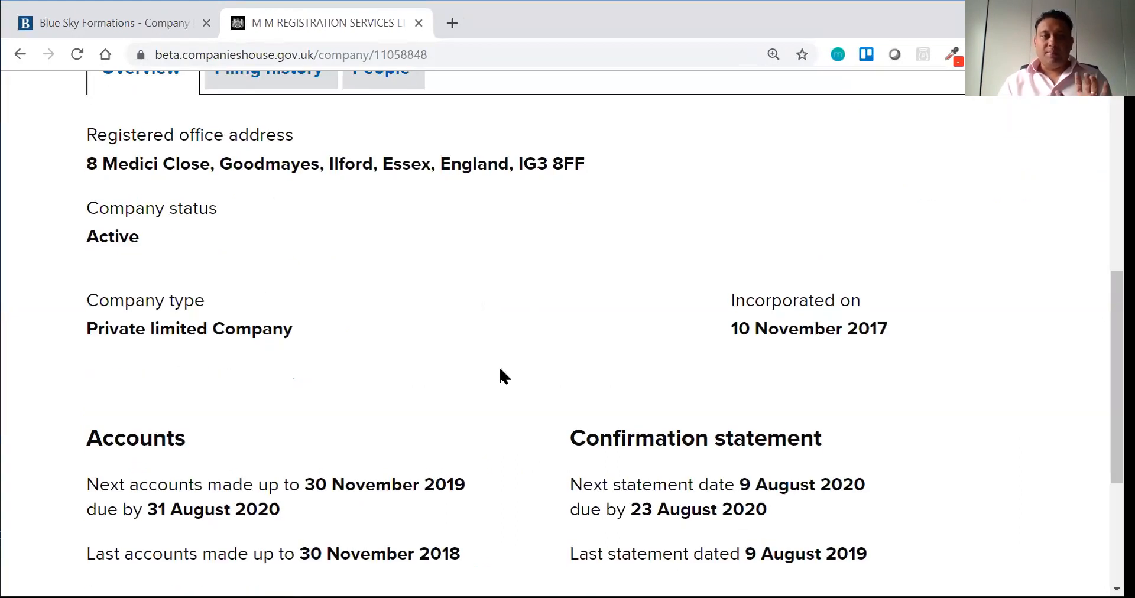
pyautogui.scroll(6, 506, 381)
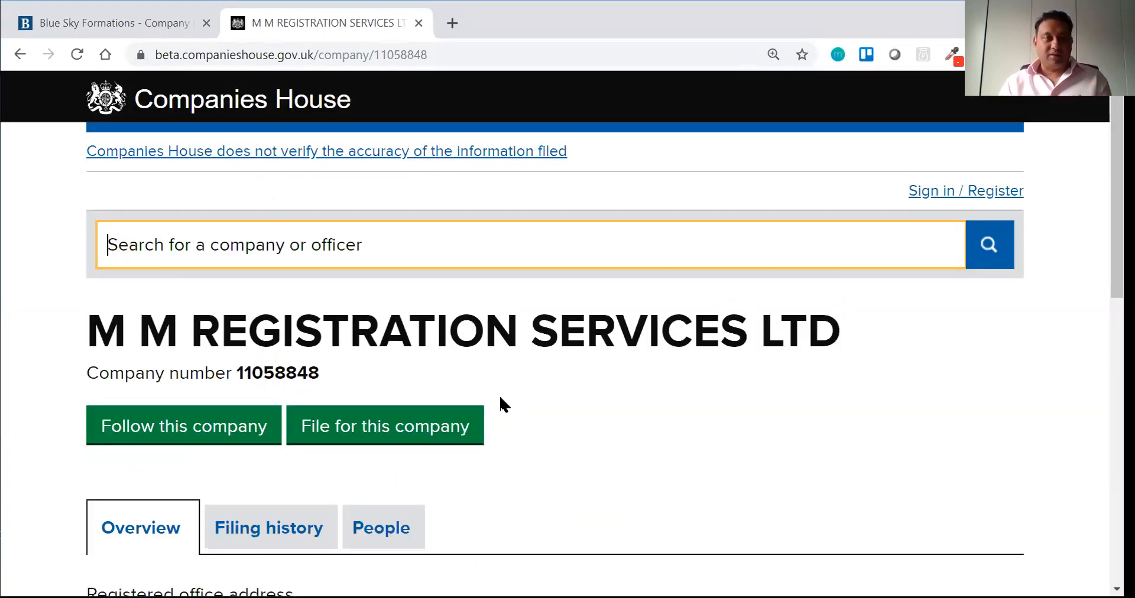
pyautogui.moveTo(512, 344); pyautogui.dragTo(106, 335)
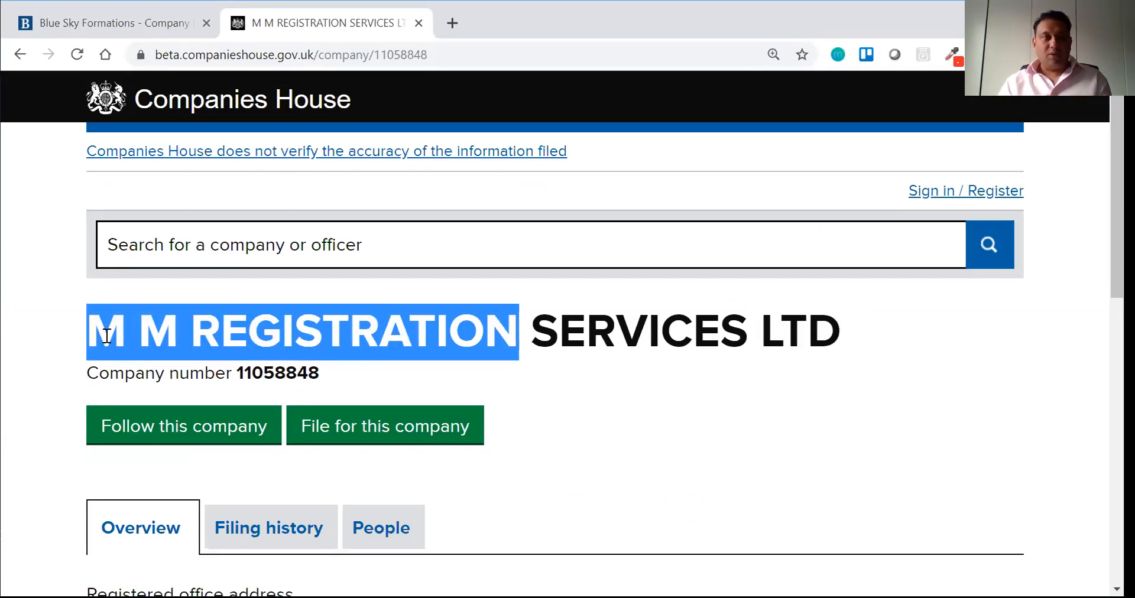
pyautogui.hotkey('ctrl', 'd')
pyautogui.press('Return')
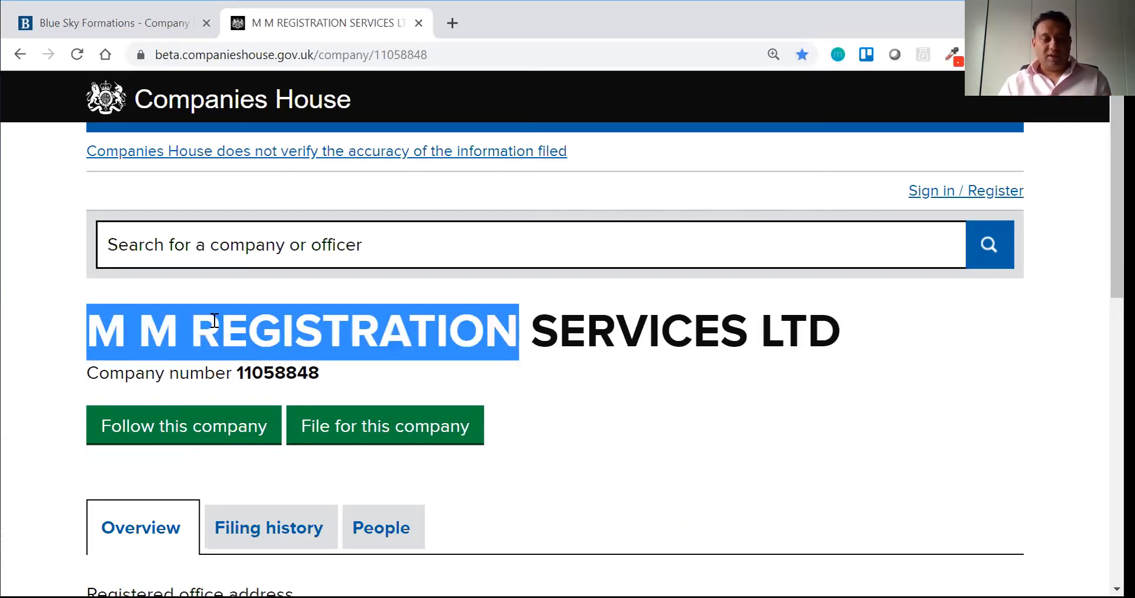
pyautogui.click(180, 15)
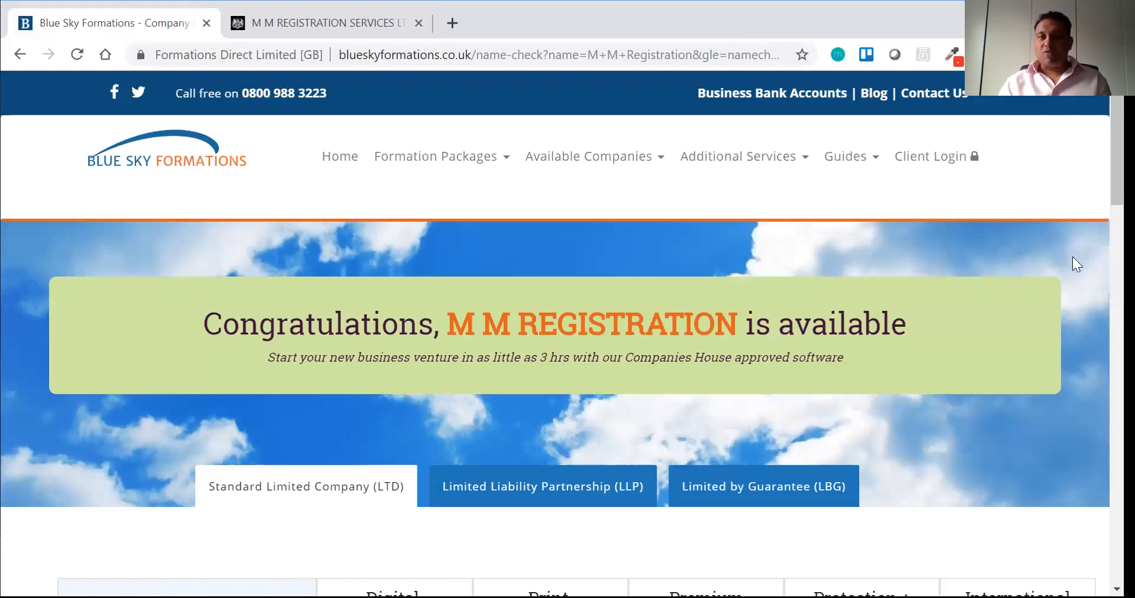
# Step: Compare the packages and order the £10.99 Digital Package
pyautogui.scroll(-9, 567, 331)
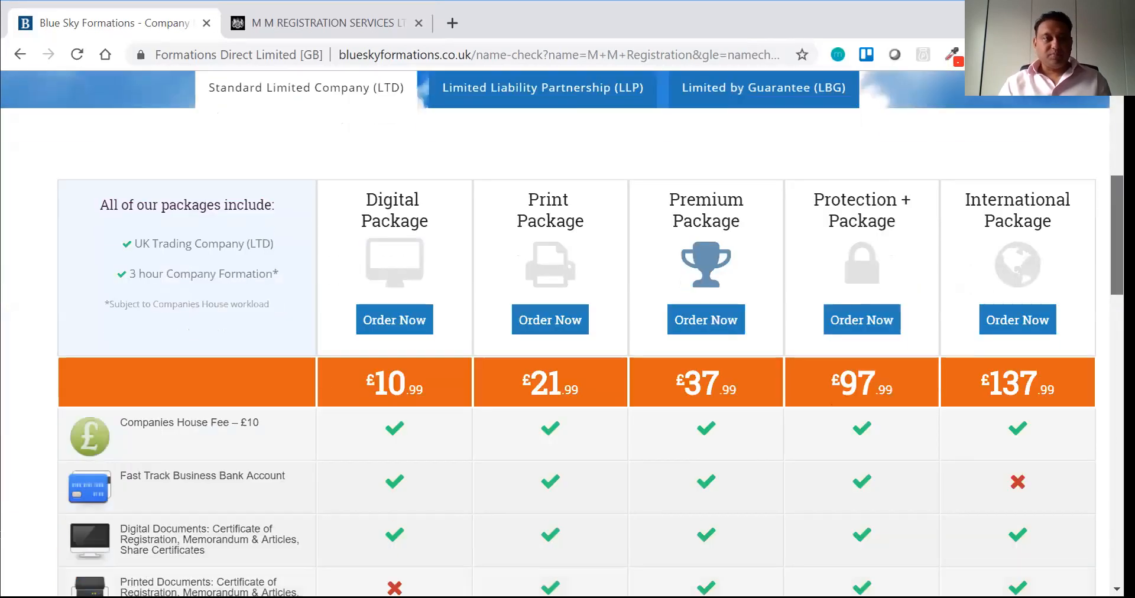
pyautogui.scroll(3, 568, 331)
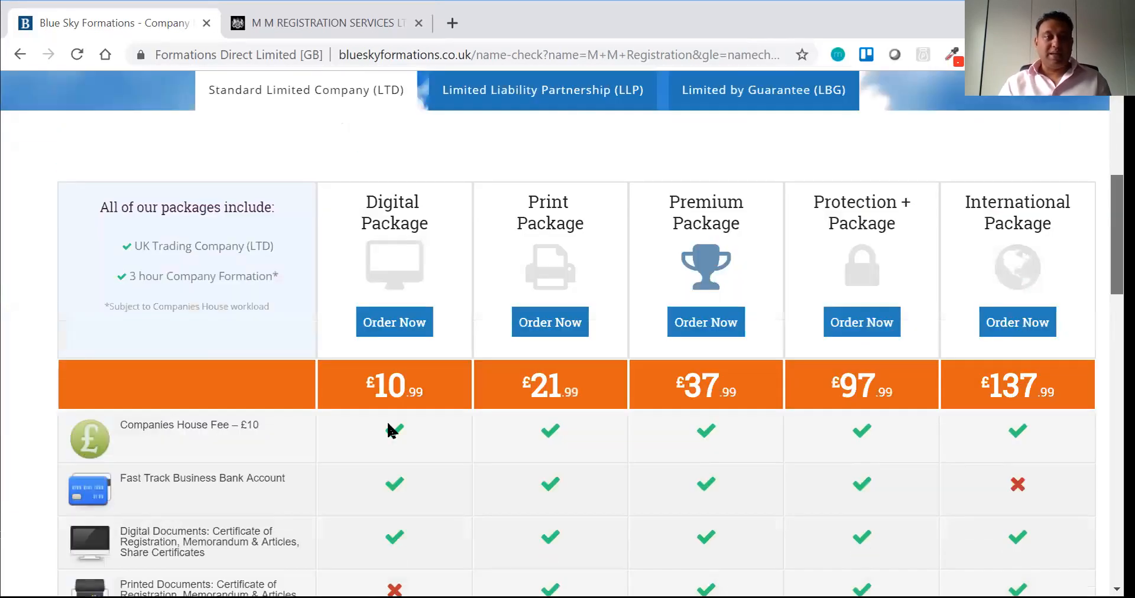
pyautogui.scroll(1, 395, 414)
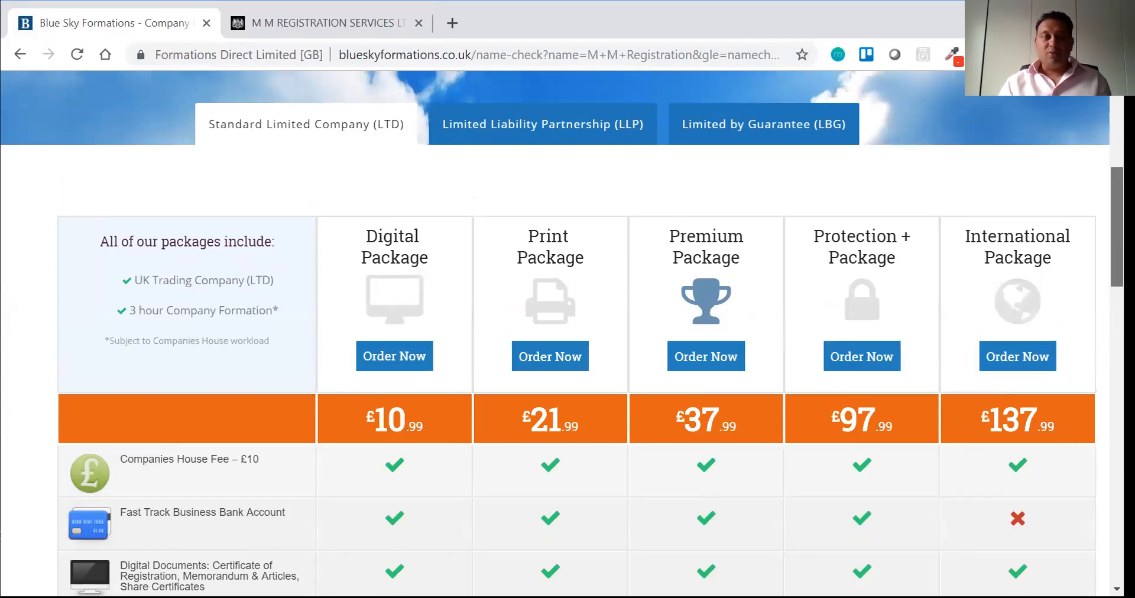
pyautogui.scroll(-6, 568, 331)
pyautogui.scroll(-4, 568, 331)
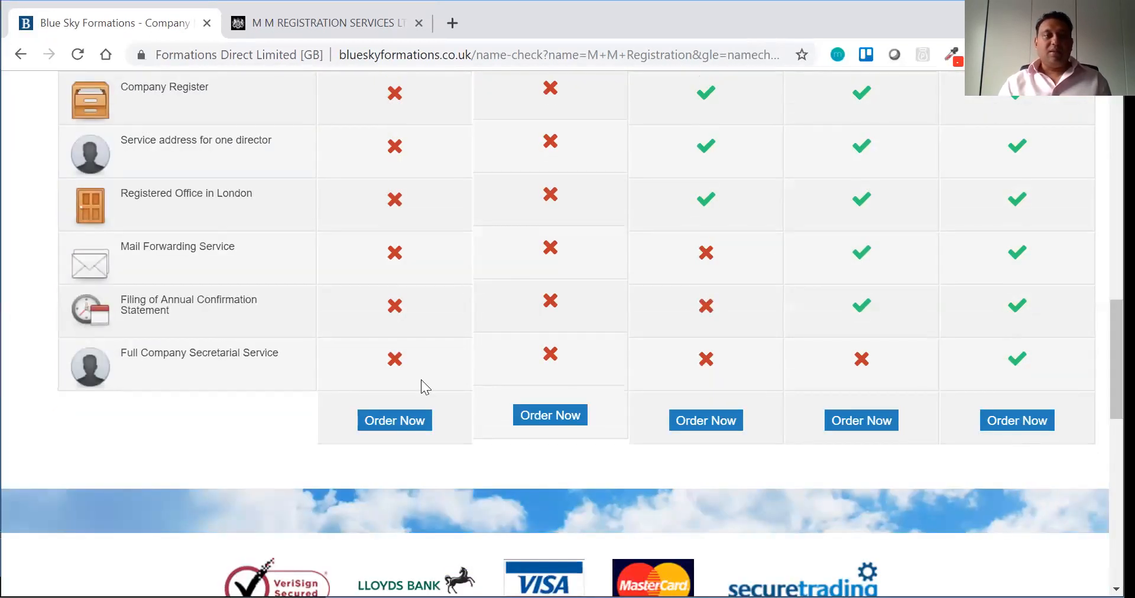
pyautogui.scroll(2, 422, 401)
pyautogui.scroll(10, 423, 400)
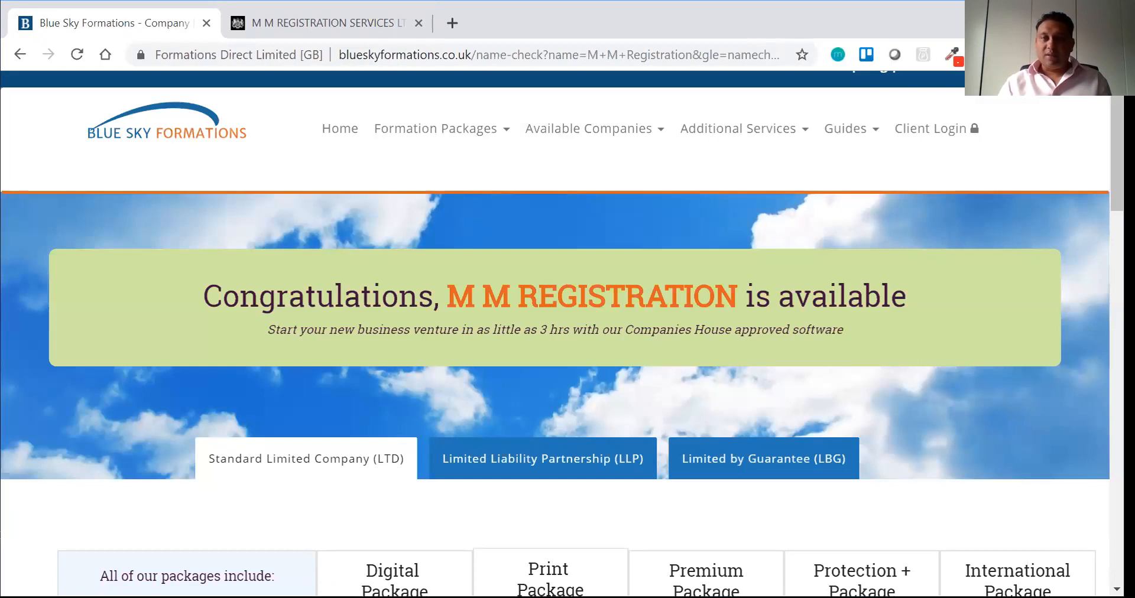
pyautogui.scroll(-5, 567, 331)
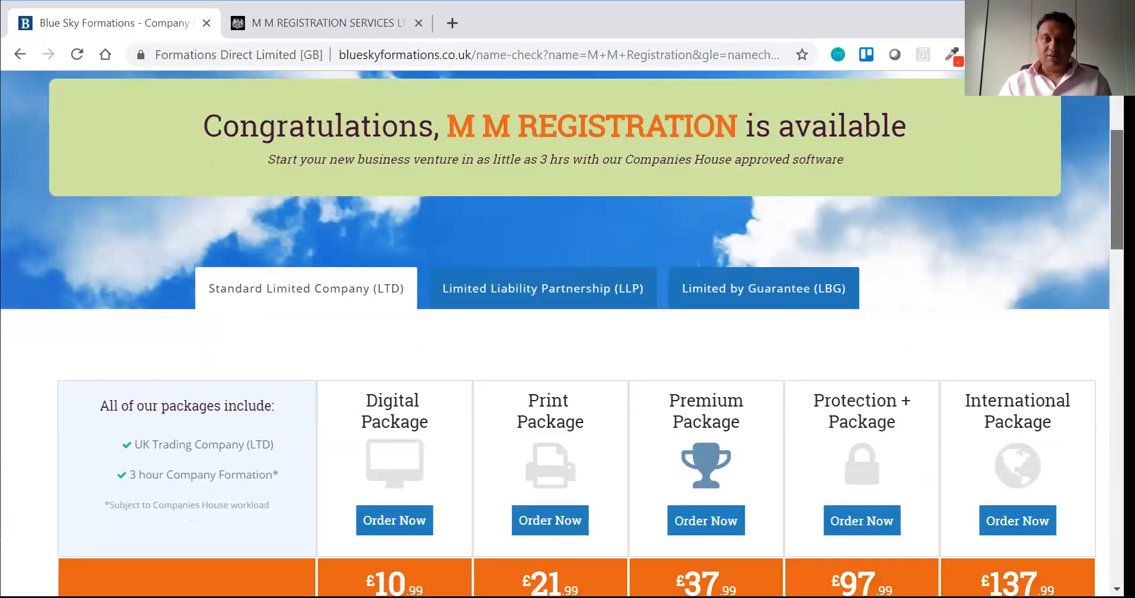
pyautogui.scroll(-9, 791, 362)
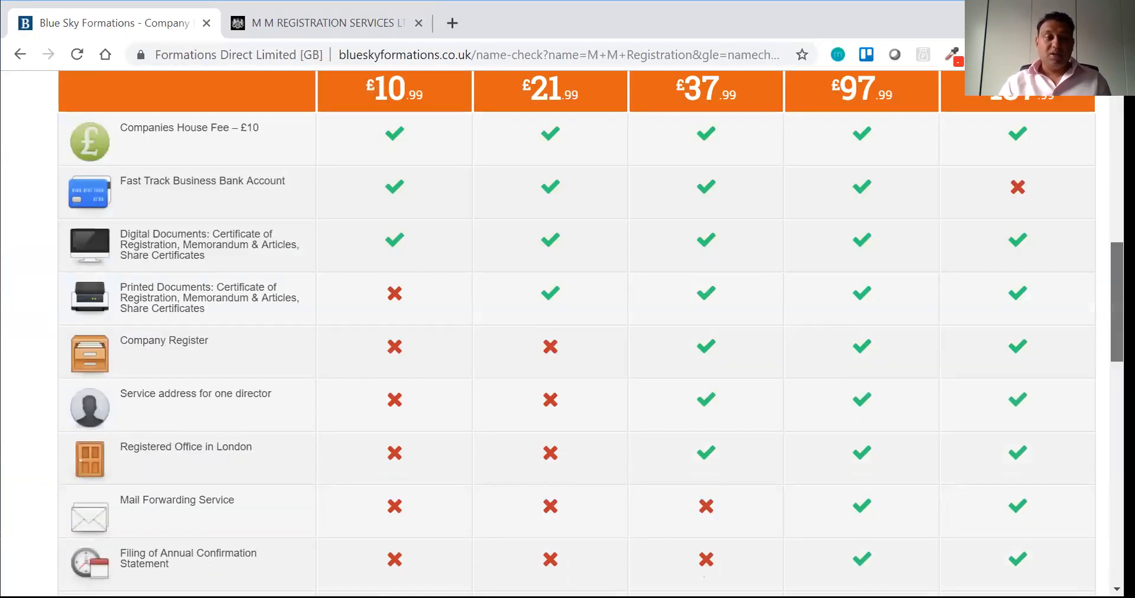
pyautogui.click(382, 421)
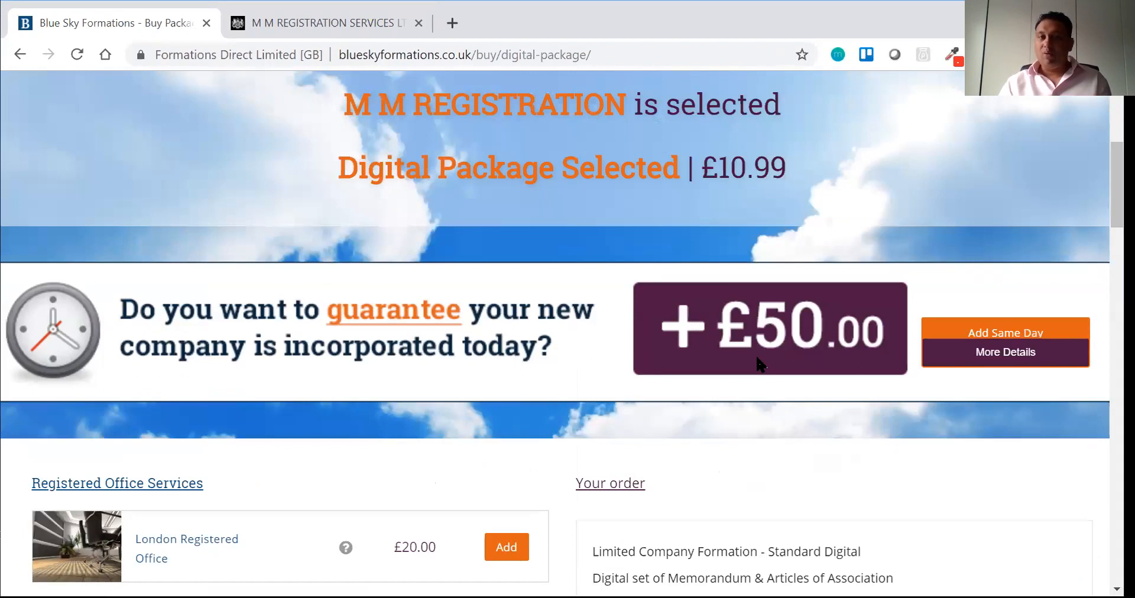
# Step: Review the £11.19 order summary and agree to the Terms and Conditions
pyautogui.scroll(-1, 562, 333)
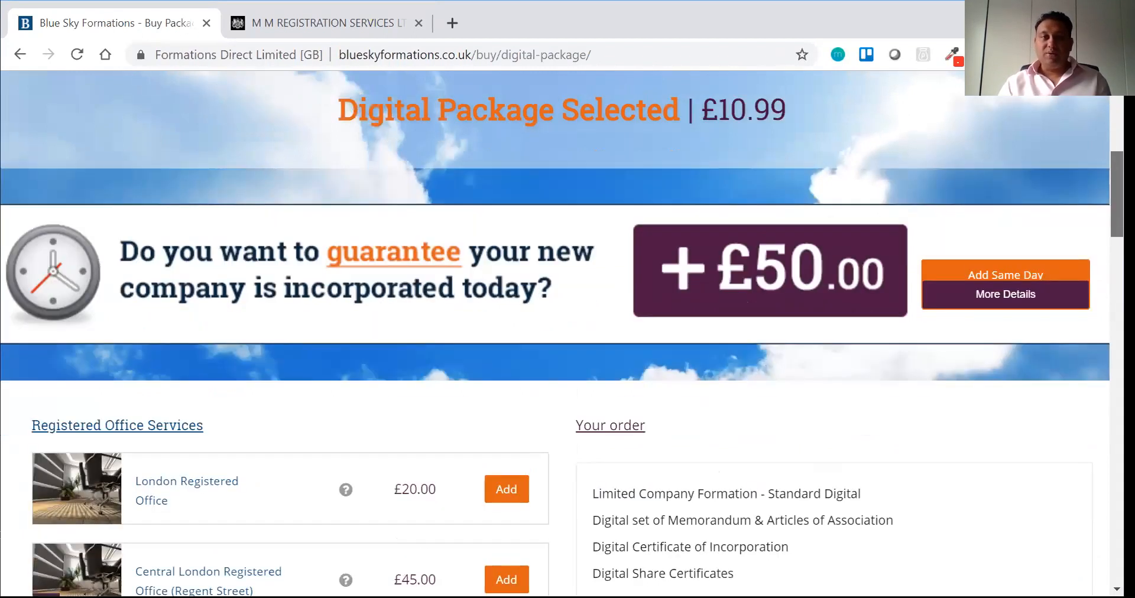
pyautogui.scroll(-1, 562, 334)
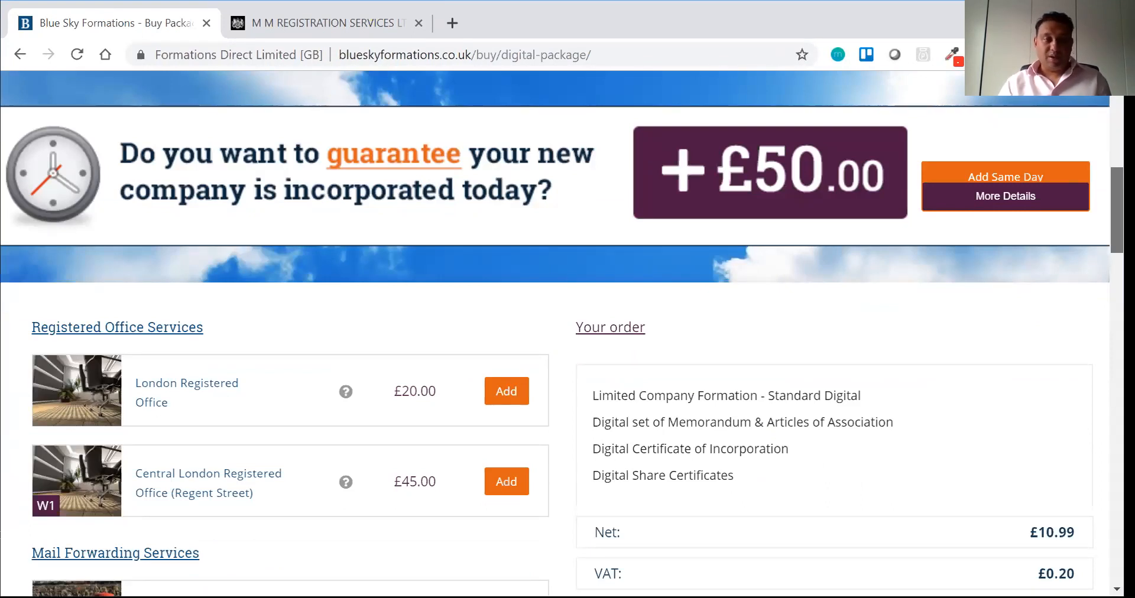
pyautogui.scroll(-4, 562, 333)
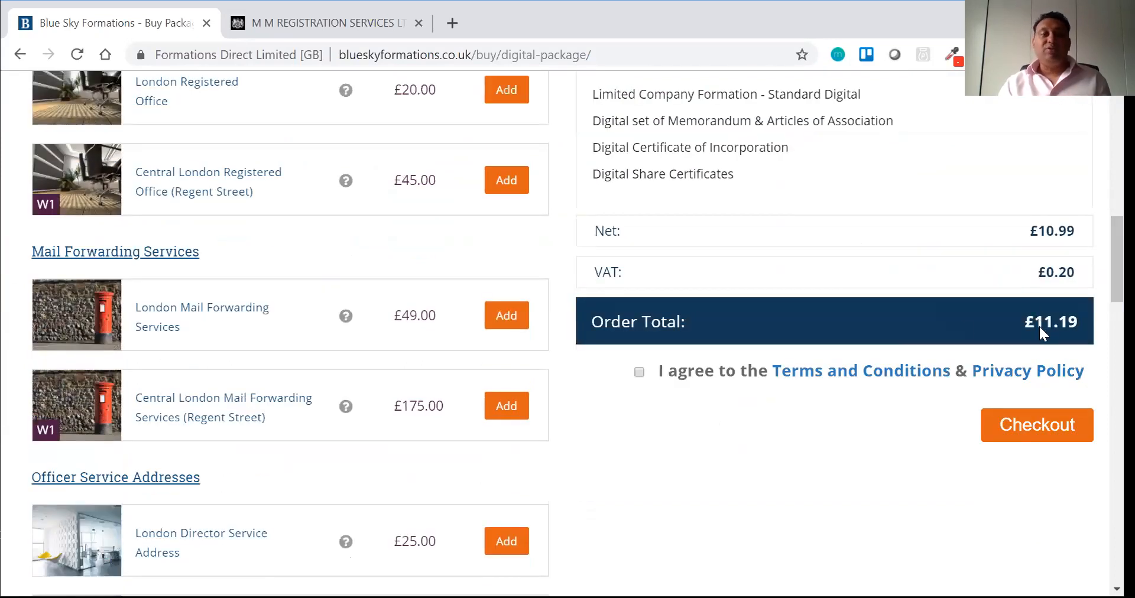
pyautogui.click(638, 372)
# Step: Check out the order and start entering the account e-mail address
pyautogui.click(1023, 425)
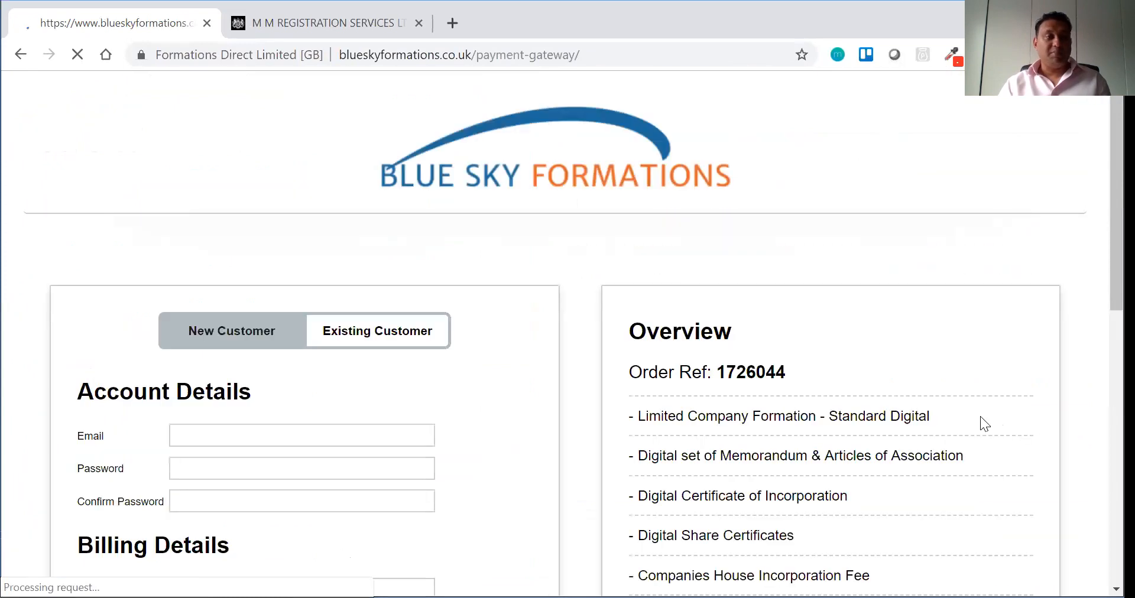
pyautogui.click(352, 432)
pyautogui.write('a')
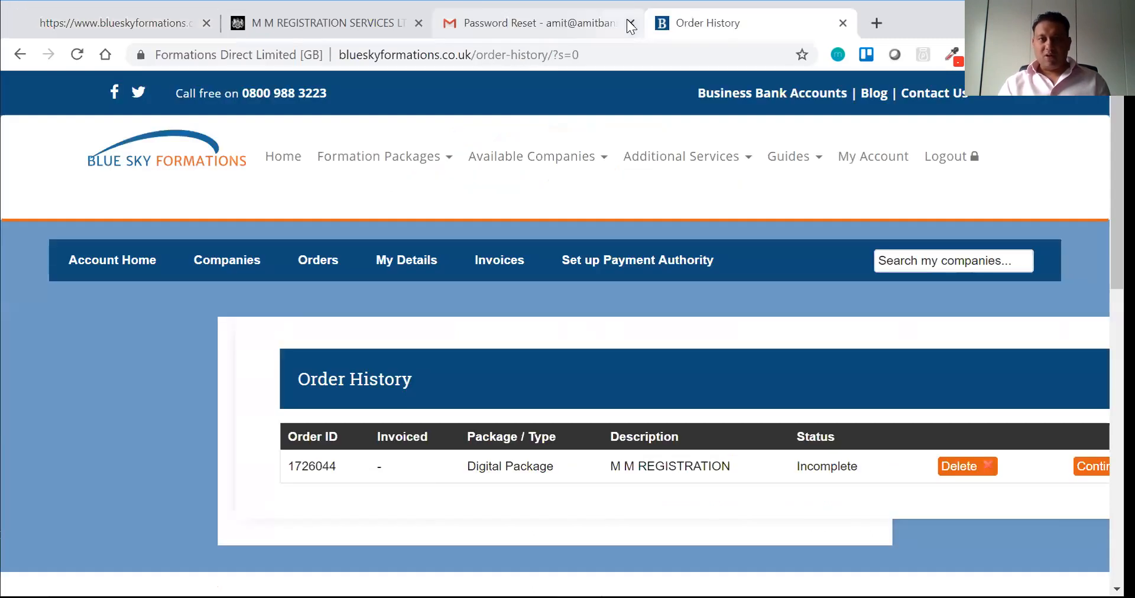
pyautogui.click(630, 24)
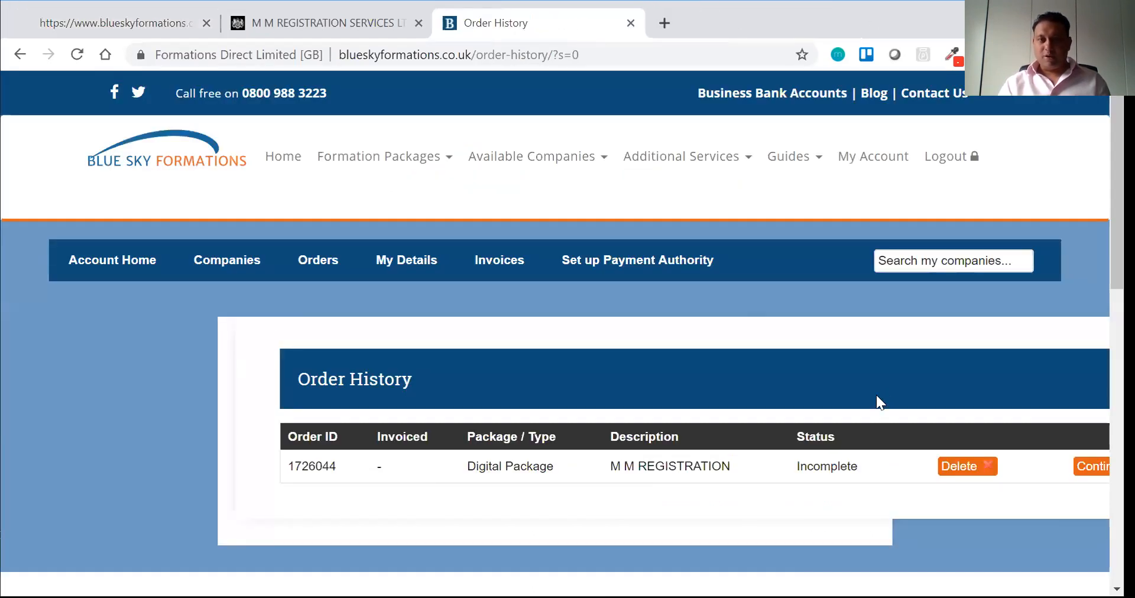
pyautogui.click(1075, 469)
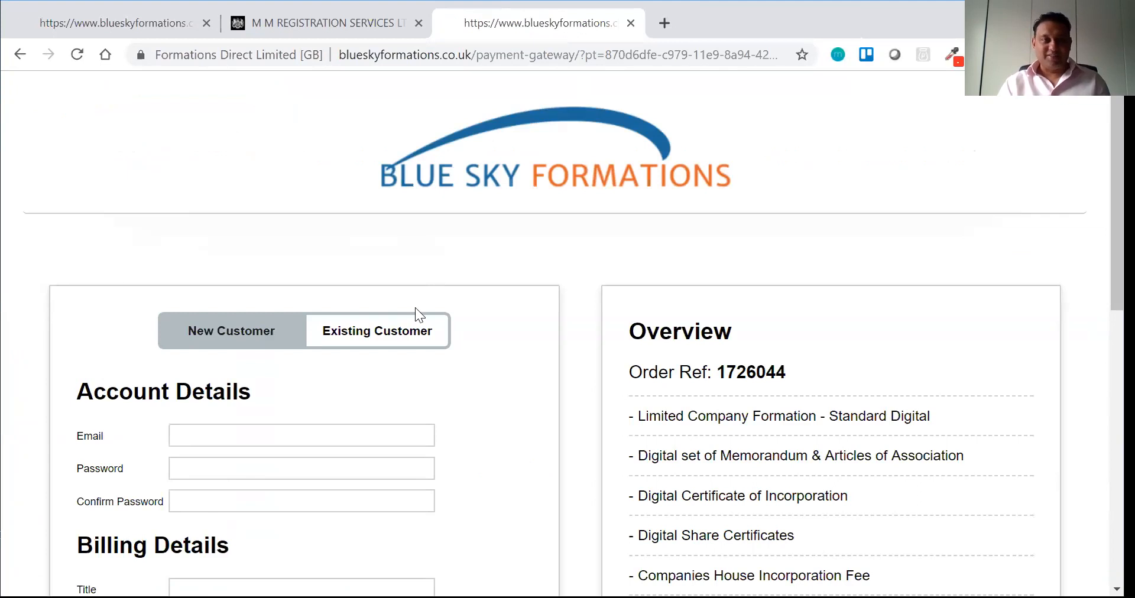
pyautogui.click(386, 344)
# Step: Log in with the account e-mail and password, which is rejected as invalid
pyautogui.click(212, 432)
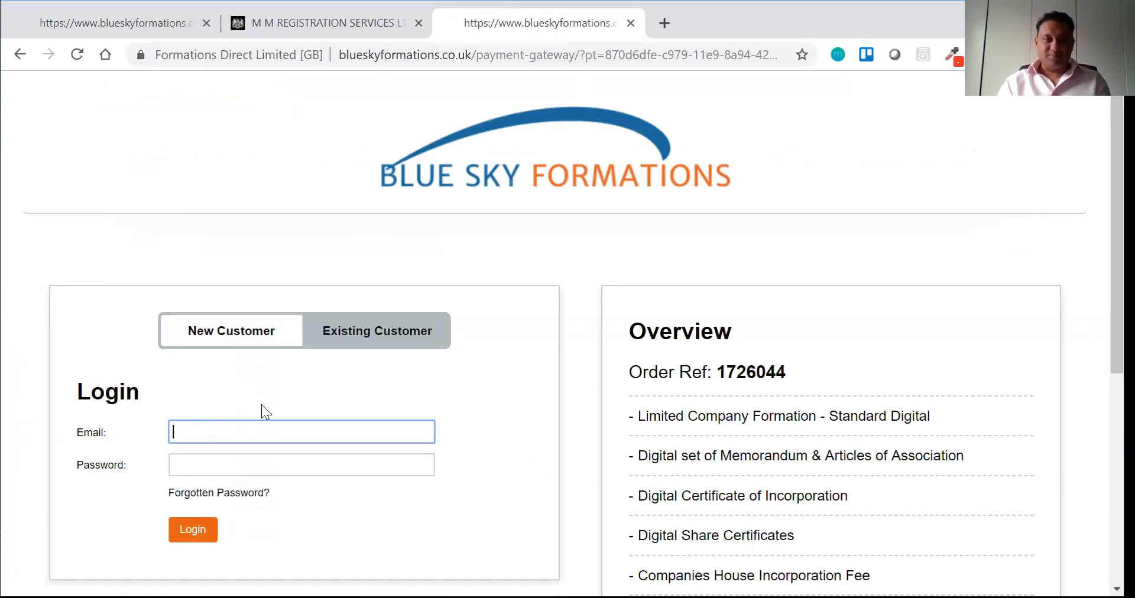
pyautogui.press('Tab')
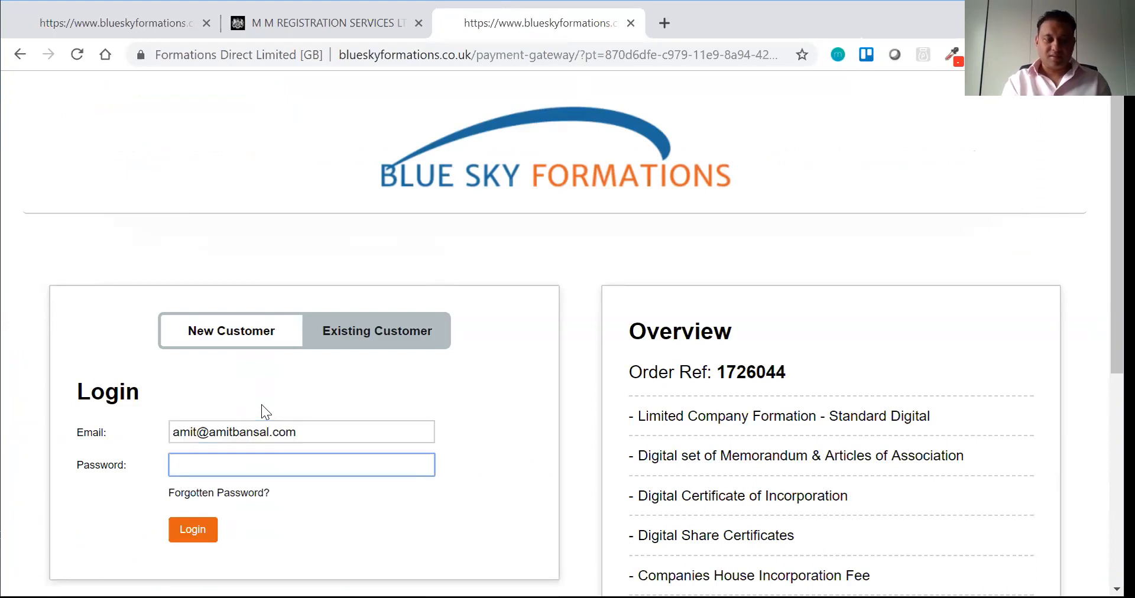
pyautogui.write('**************')
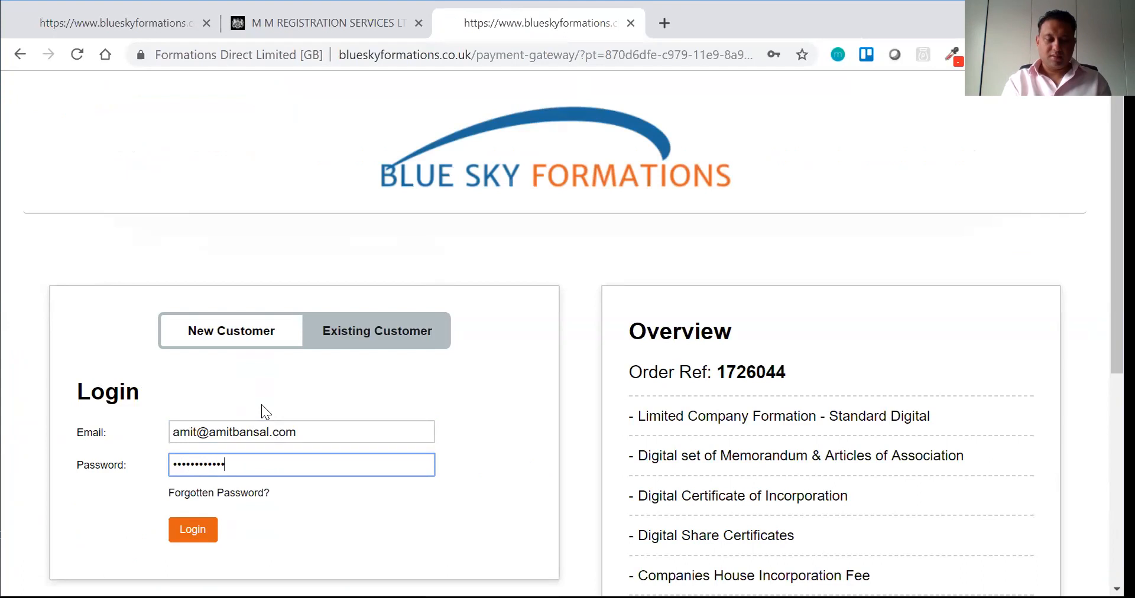
pyautogui.write('*****')
pyautogui.press('Return')
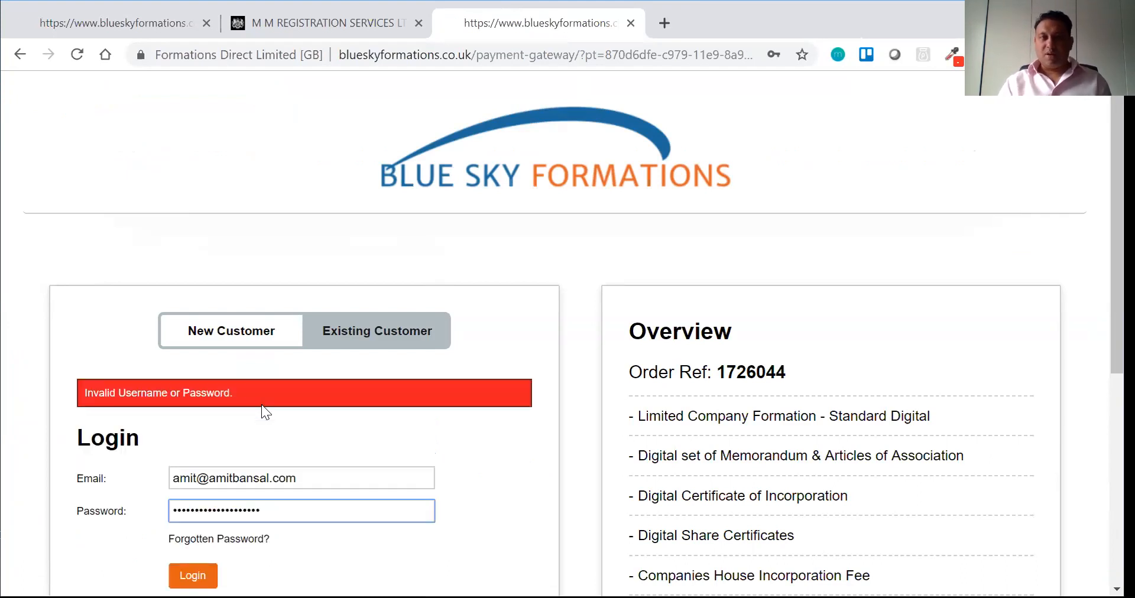
pyautogui.click(754, 130)
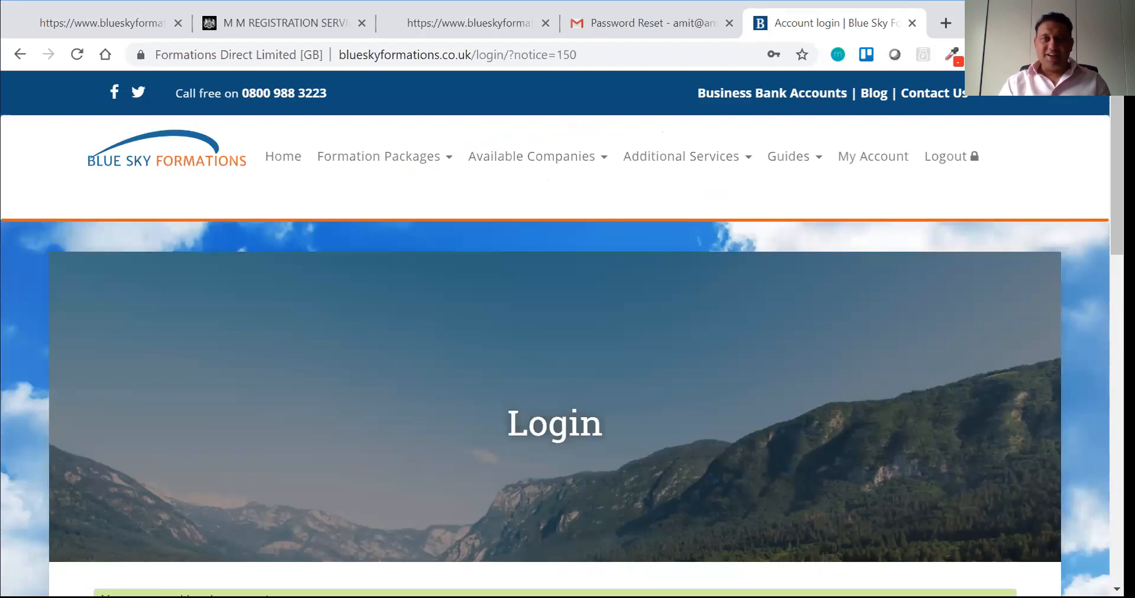
# Step: Log in with the account e-mail and the newly reset password
pyautogui.scroll(-5, 562, 331)
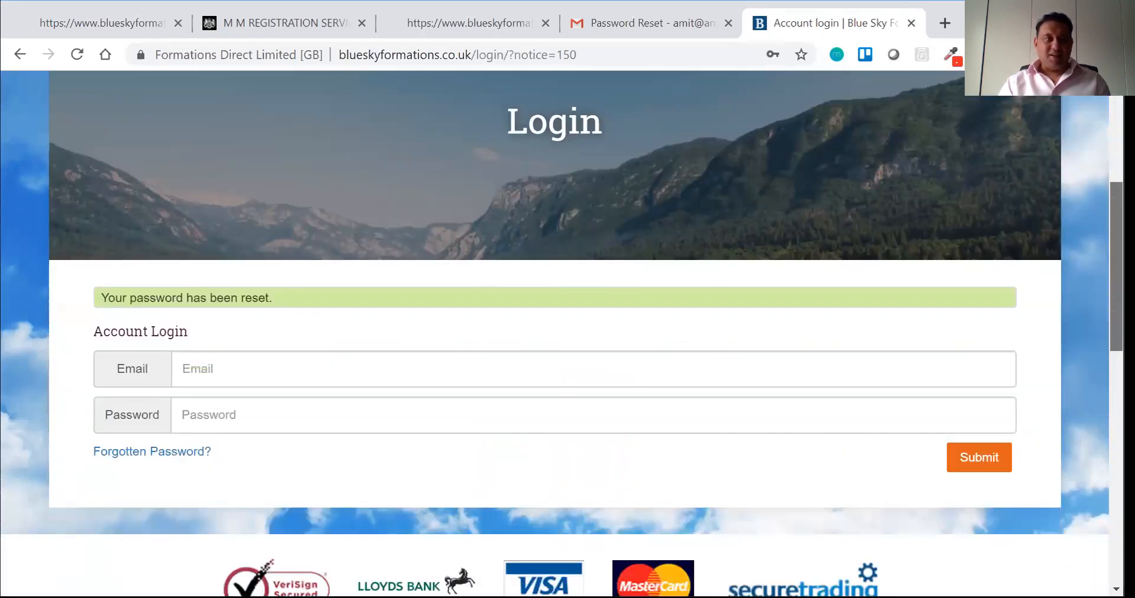
pyautogui.click(326, 383)
pyautogui.press('Tab')
pyautogui.write('••••••••••••••••••••')
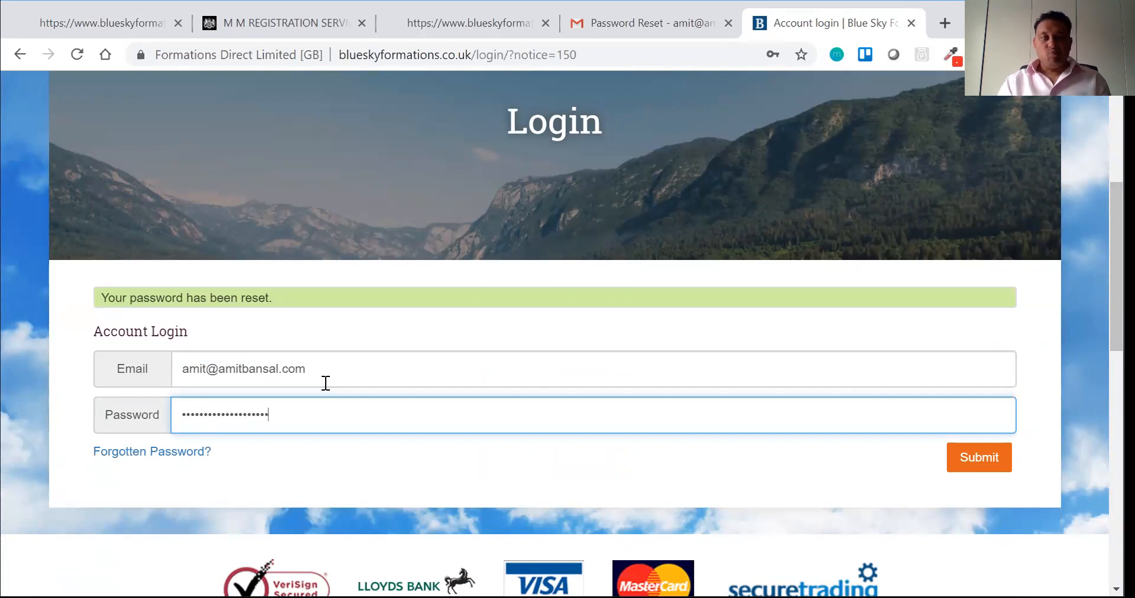
pyautogui.click(981, 464)
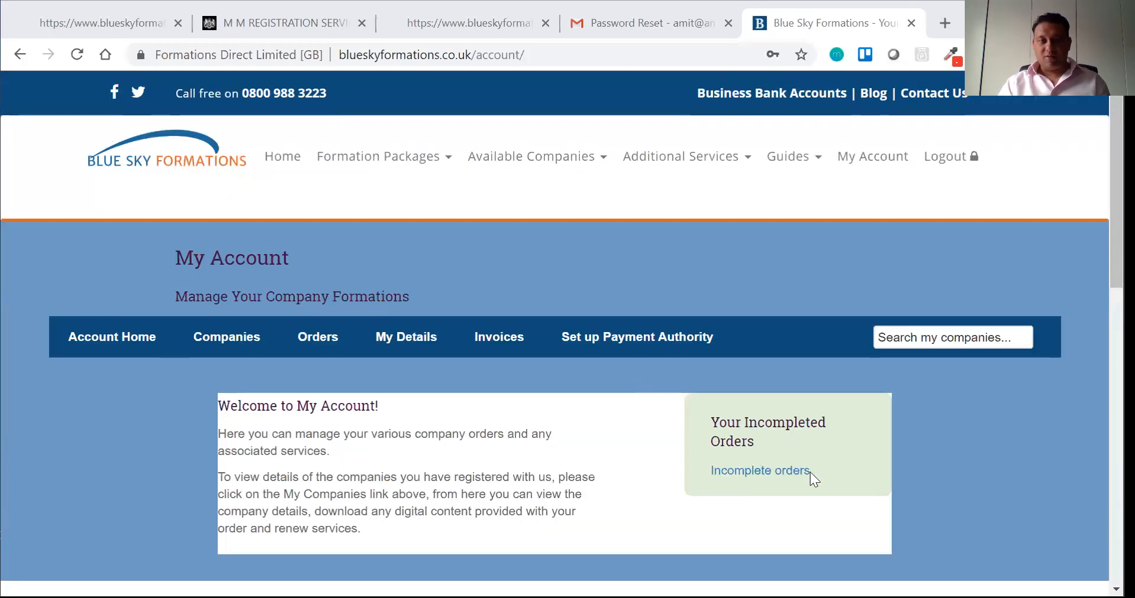
# Step: View the incomplete orders, which show 'No orders found!'
pyautogui.click(797, 473)
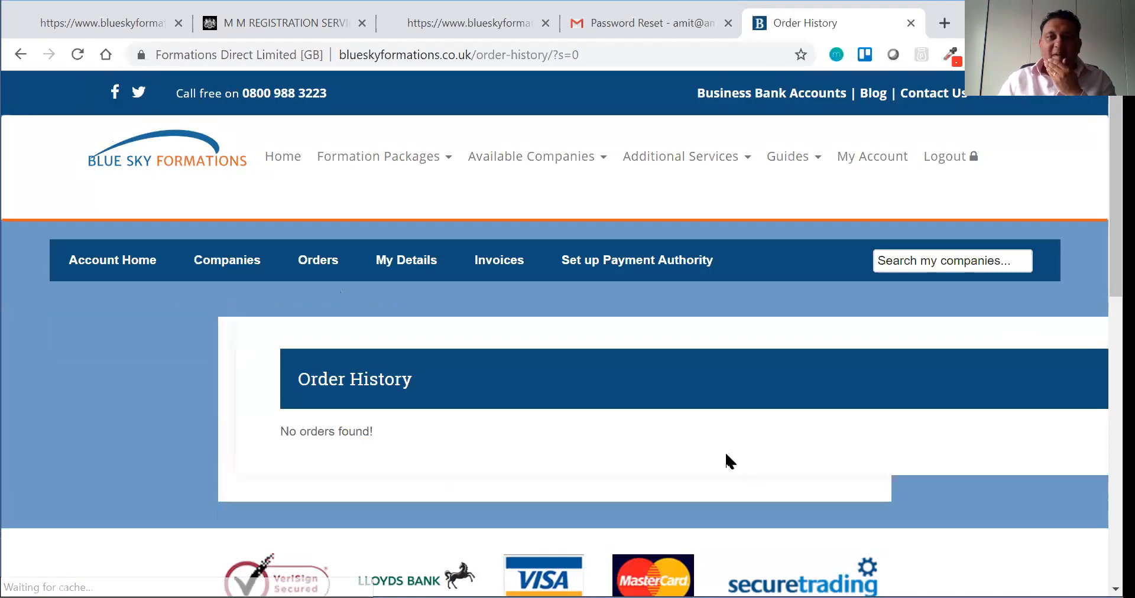
pyautogui.scroll(-3, 861, 403)
pyautogui.scroll(3, 818, 504)
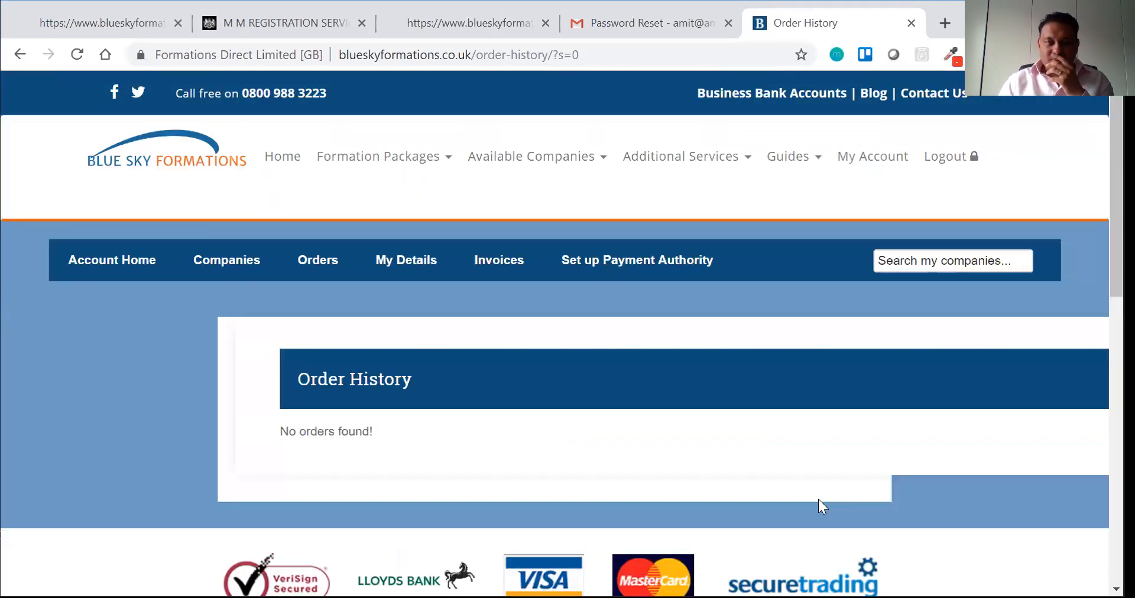
pyautogui.scroll(-7, 811, 299)
# Step: Recheck M M REGISTRATION's availability and order the Digital package for it
pyautogui.click(811, 300)
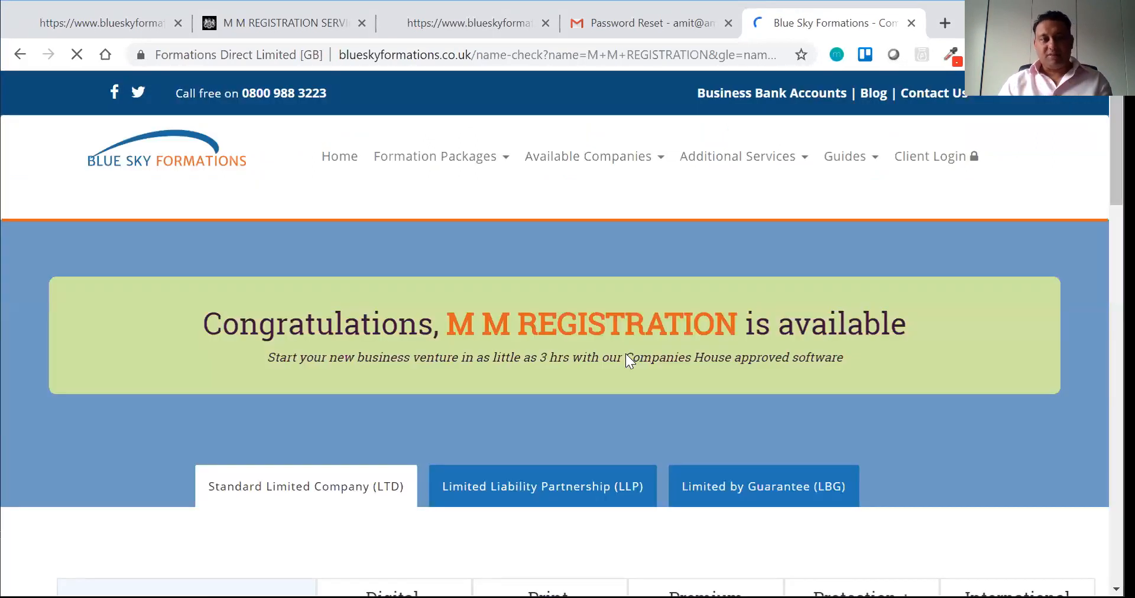
pyautogui.scroll(-10, 625, 353)
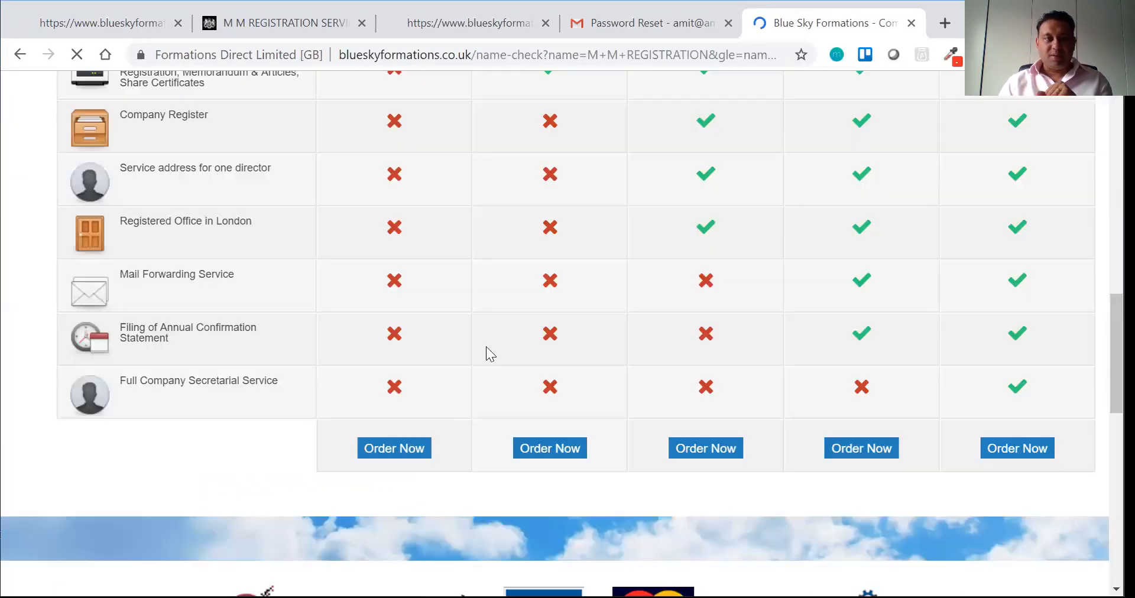
pyautogui.click(401, 438)
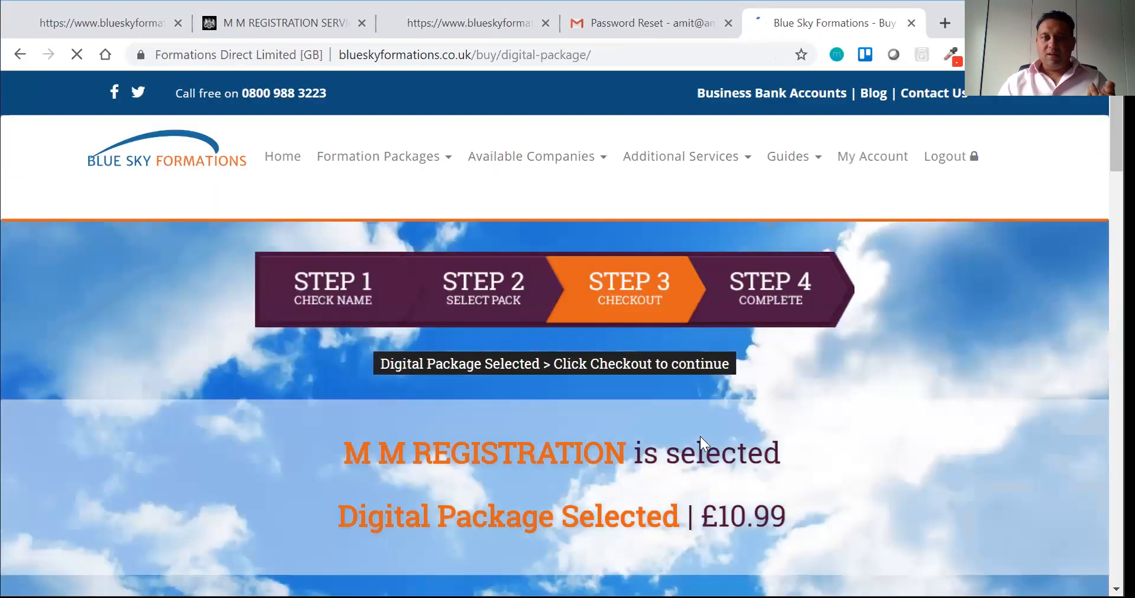
pyautogui.scroll(-7, 868, 433)
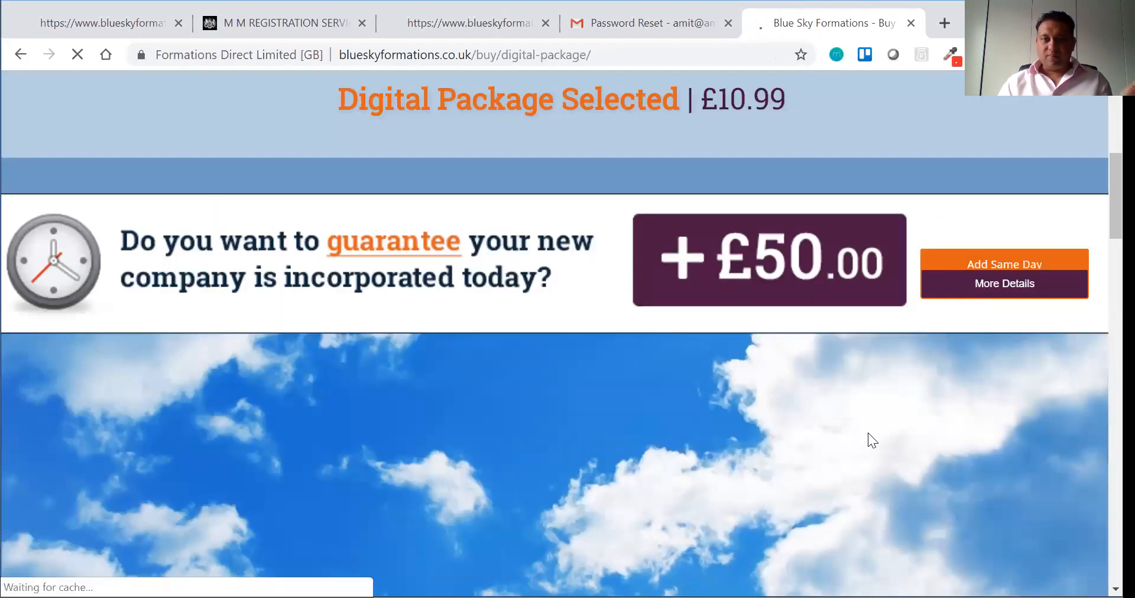
pyautogui.scroll(-15, 868, 432)
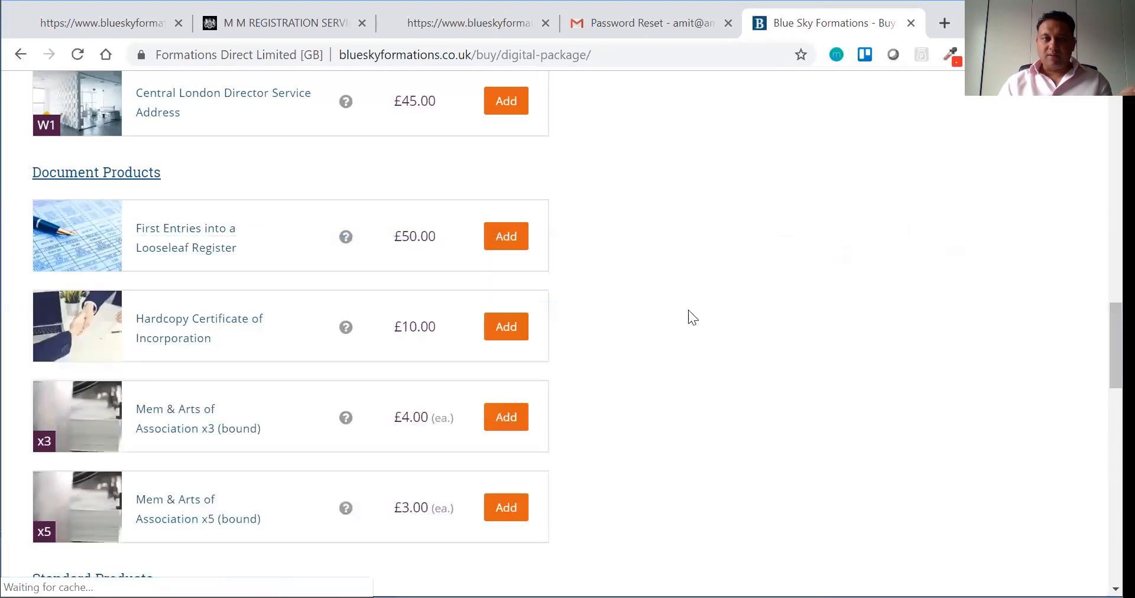
pyautogui.scroll(8, 664, 308)
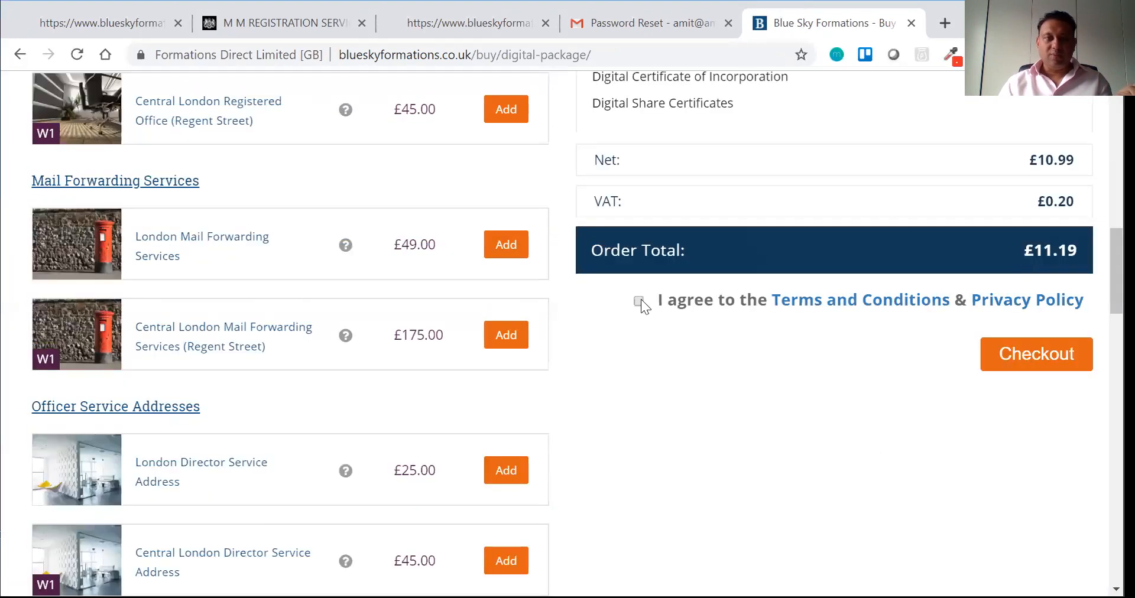
pyautogui.click(656, 310)
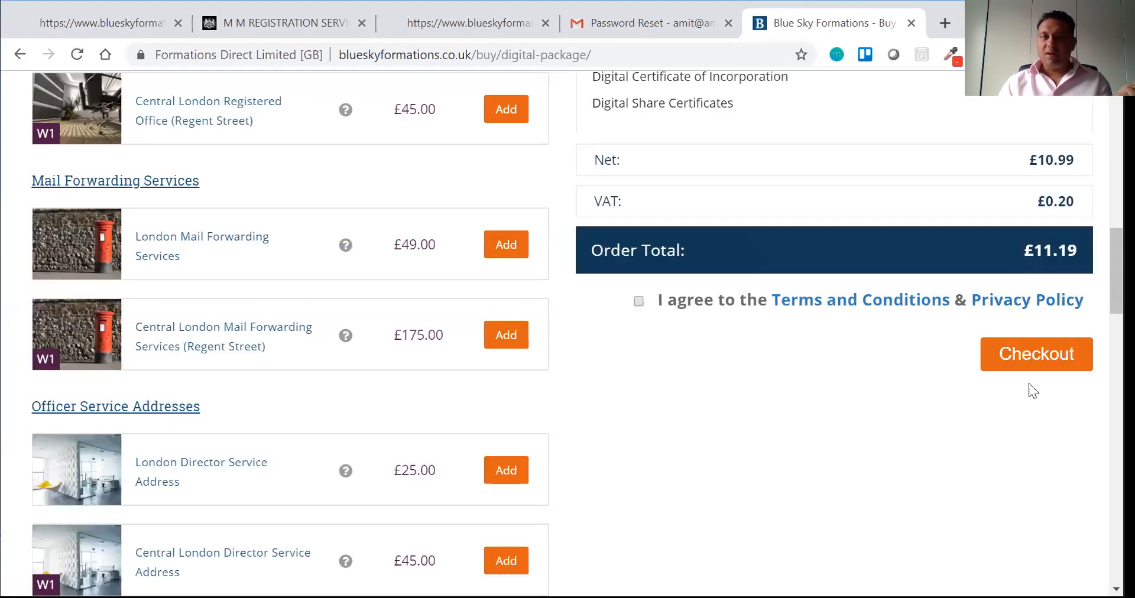
pyautogui.click(1018, 350)
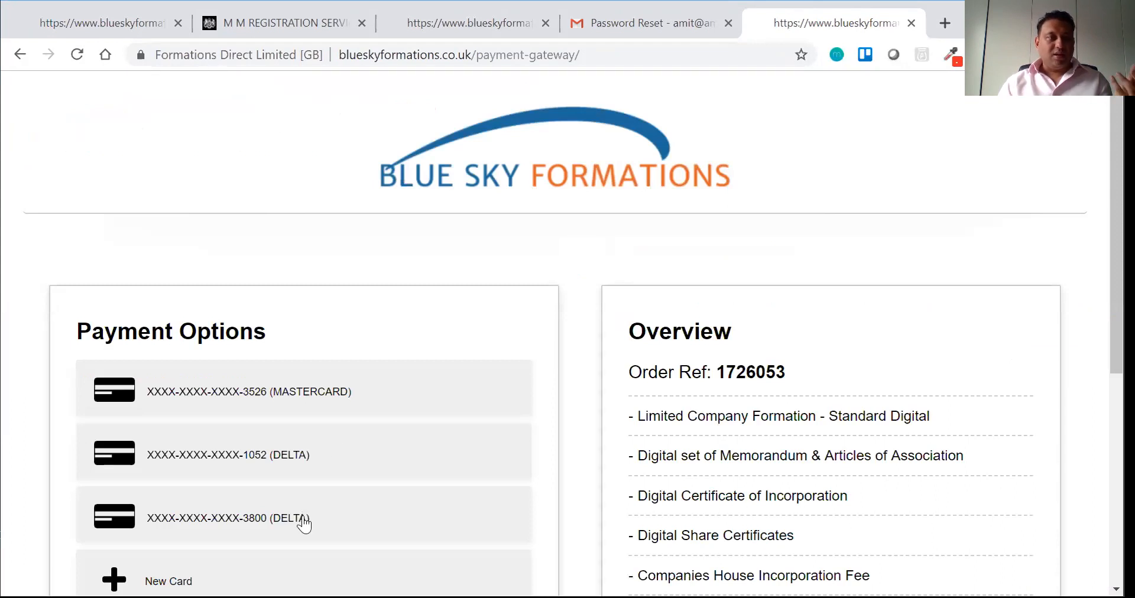
pyautogui.click(266, 403)
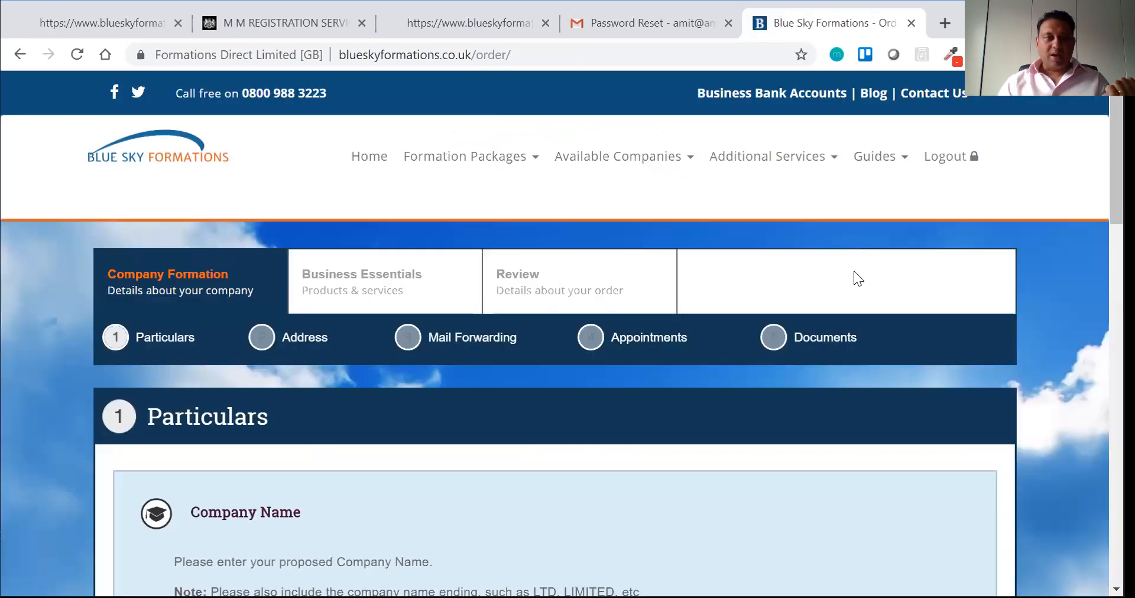
pyautogui.scroll(-5, 851, 271)
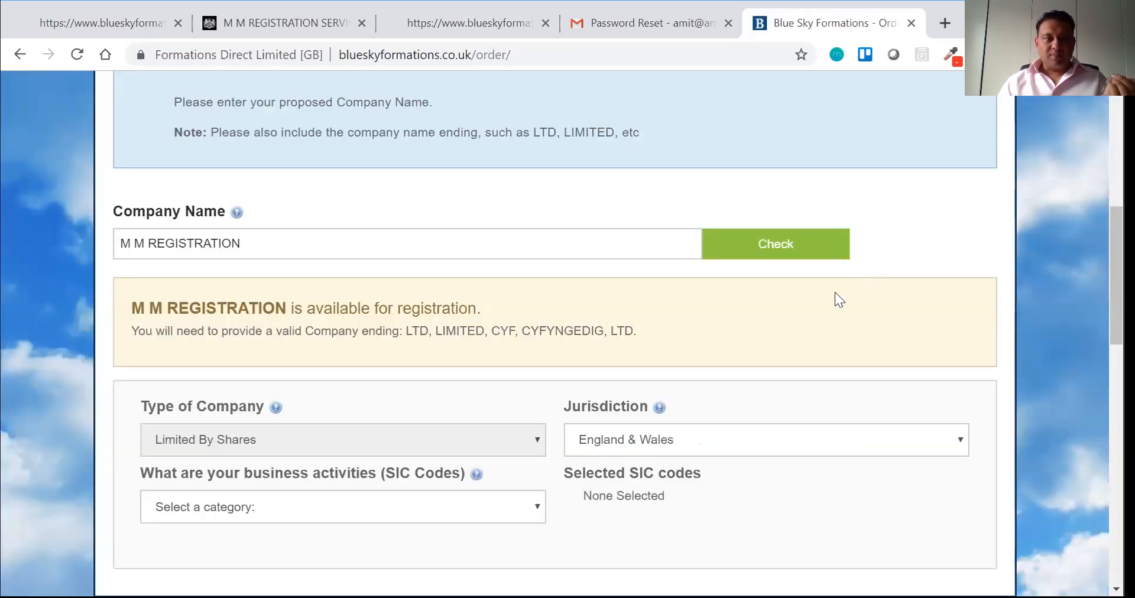
# Step: Append 'LTD' to the name and confirm M M REGISTRATION LTD is available
pyautogui.scroll(4, 561, 331)
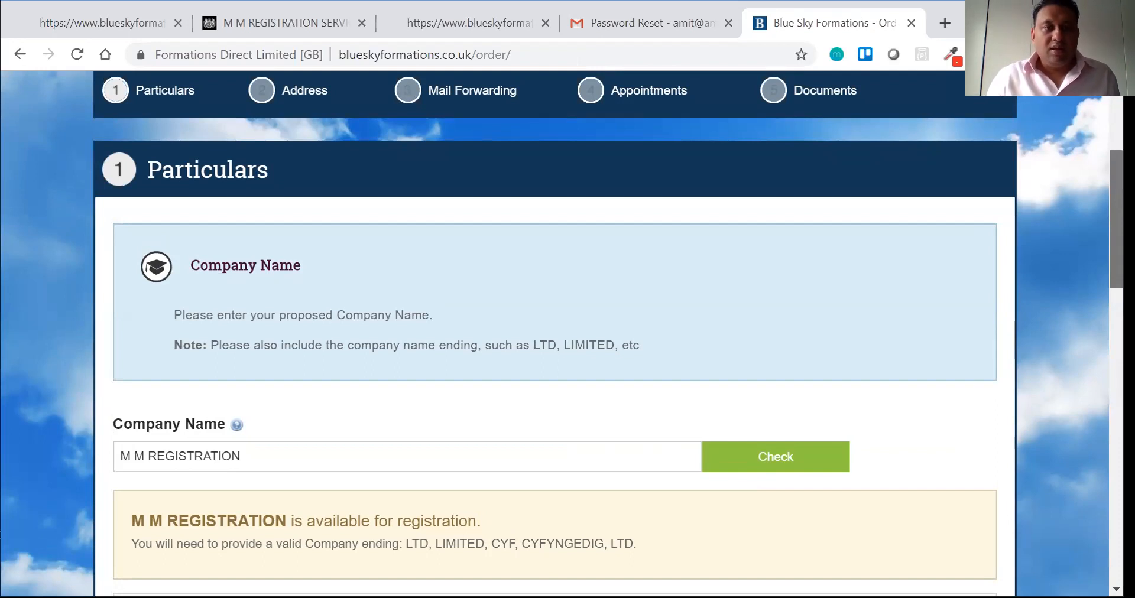
pyautogui.scroll(-2, 418, 269)
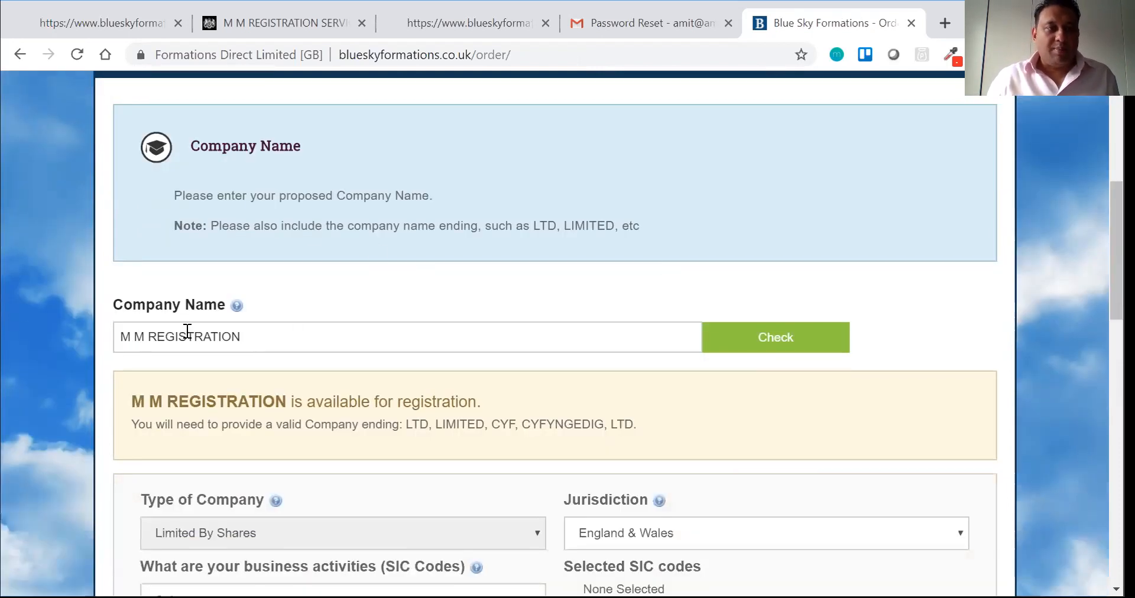
pyautogui.click(295, 324)
pyautogui.write('LTD')
pyautogui.click(740, 340)
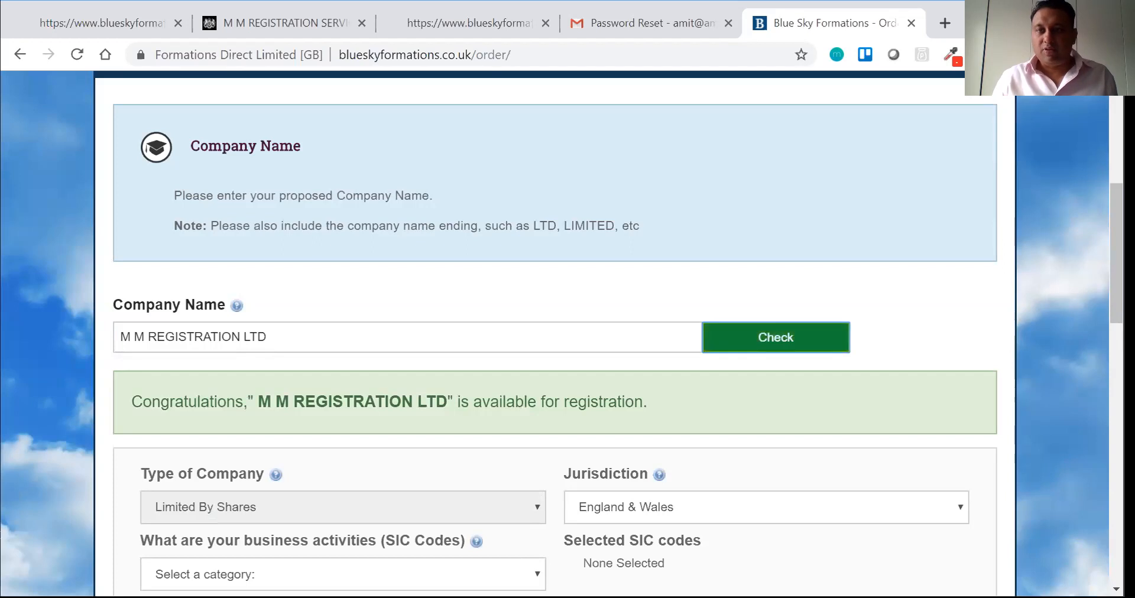
pyautogui.scroll(-3, 562, 337)
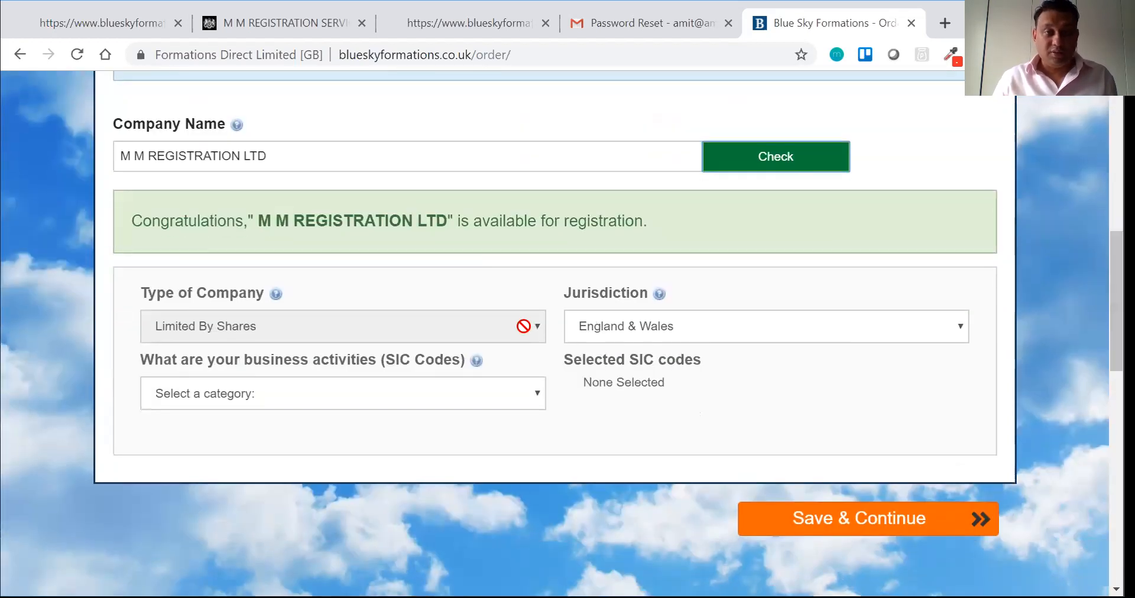
# Step: Browse the SIC categories: Administrative and support, then Human health and social work, then Education
pyautogui.click(507, 392)
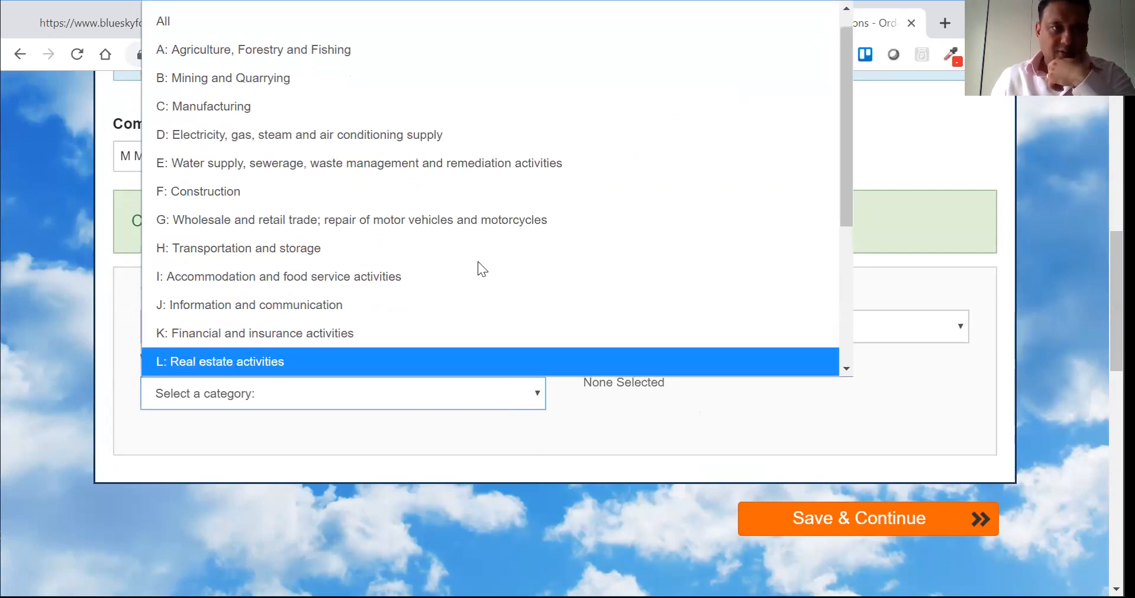
pyautogui.scroll(-3, 477, 324)
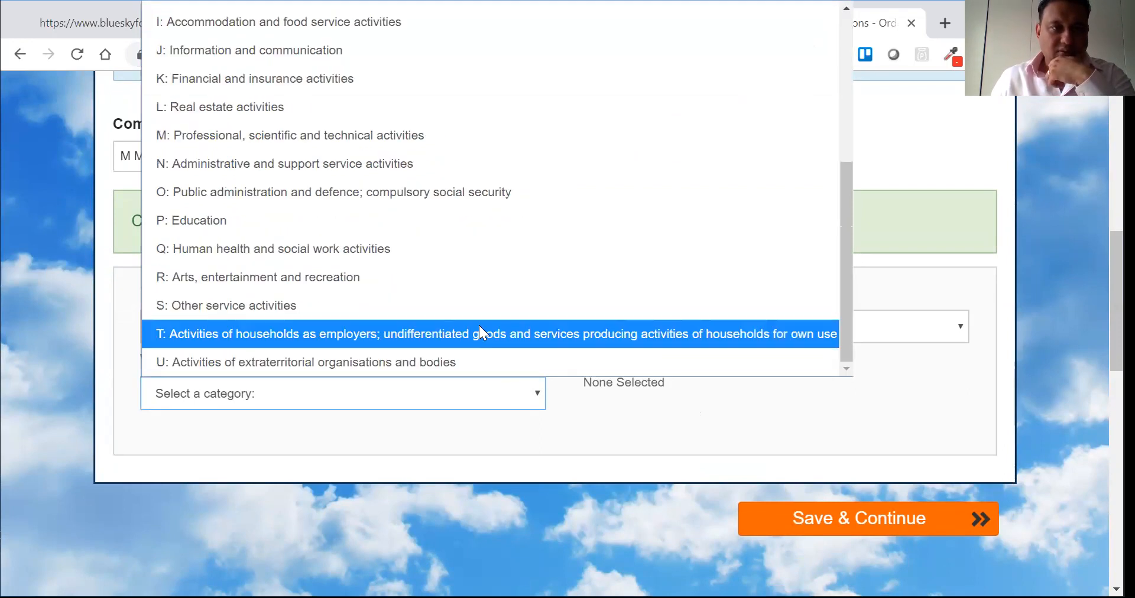
pyautogui.click(437, 155)
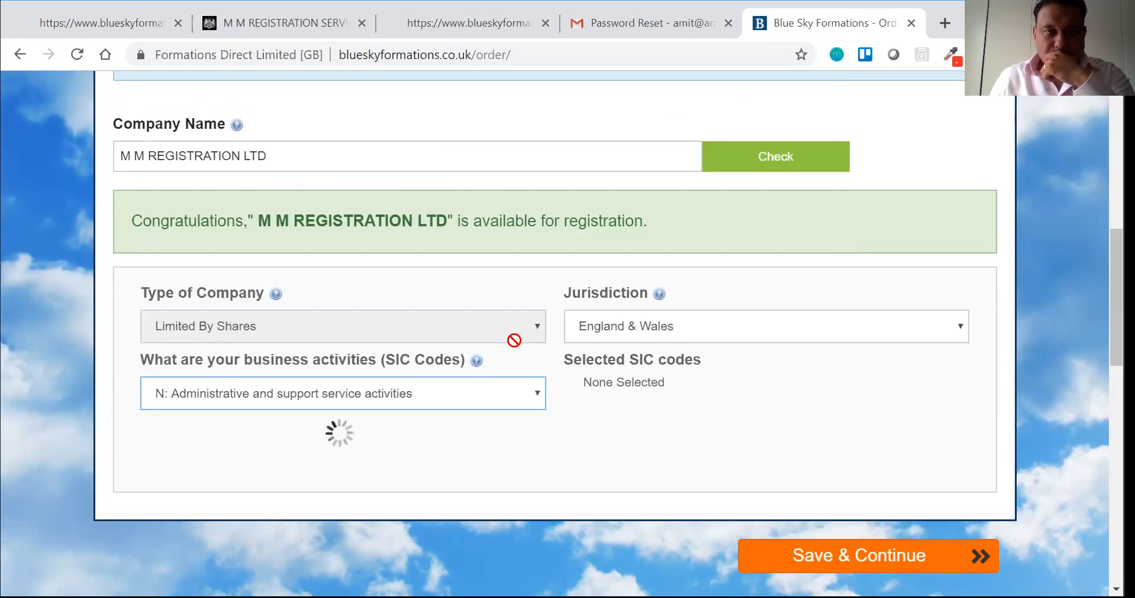
pyautogui.click(407, 393)
pyautogui.scroll(-3, 390, 324)
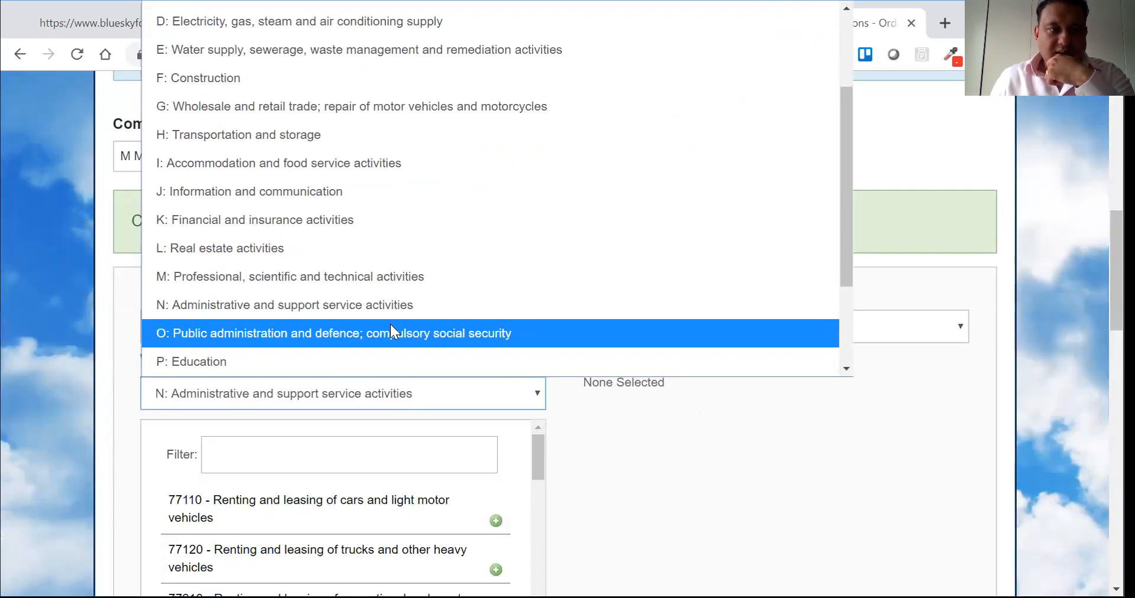
pyautogui.click(369, 245)
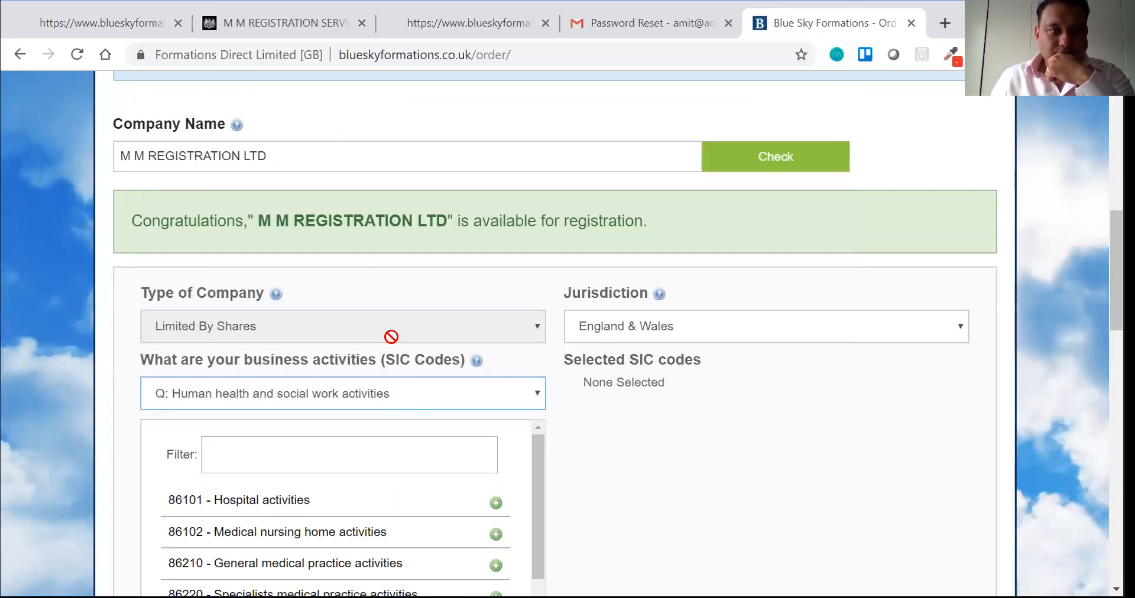
pyautogui.click(329, 390)
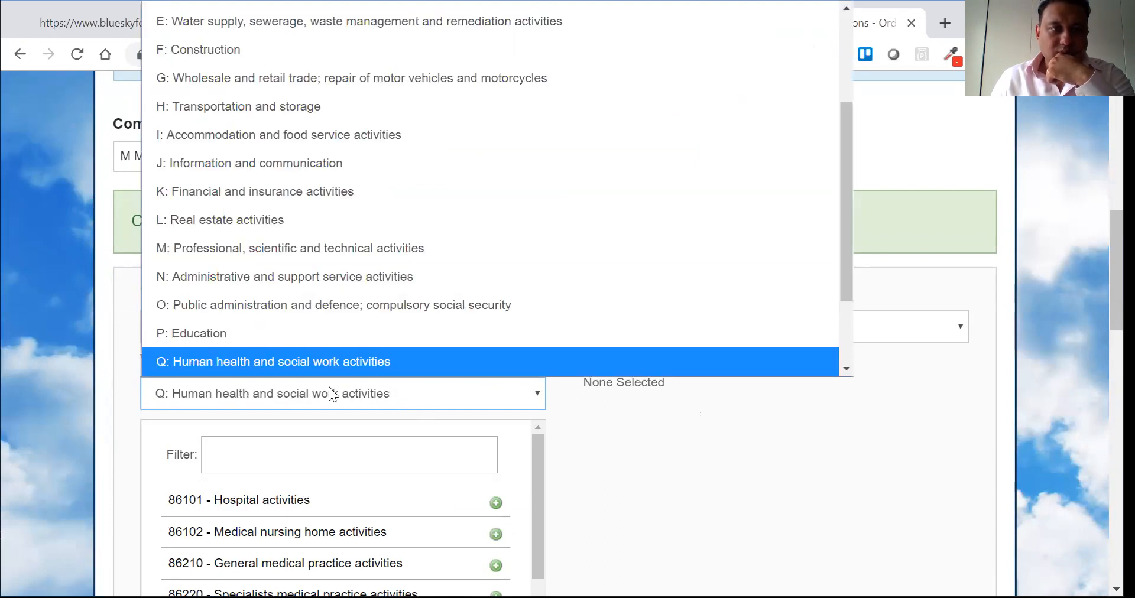
pyautogui.scroll(-1, 332, 347)
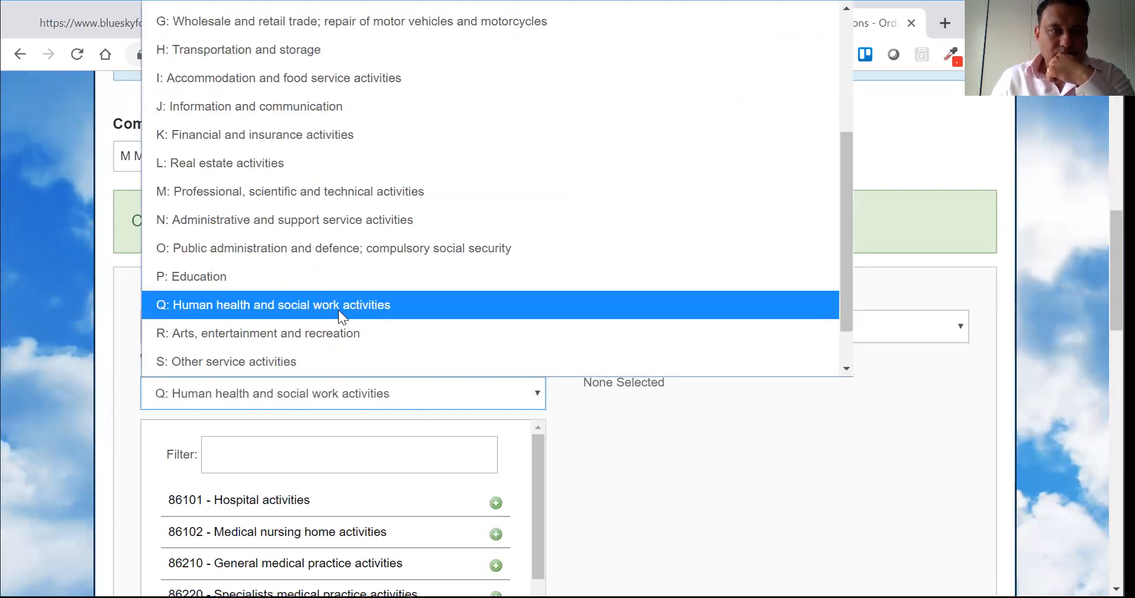
pyautogui.click(319, 279)
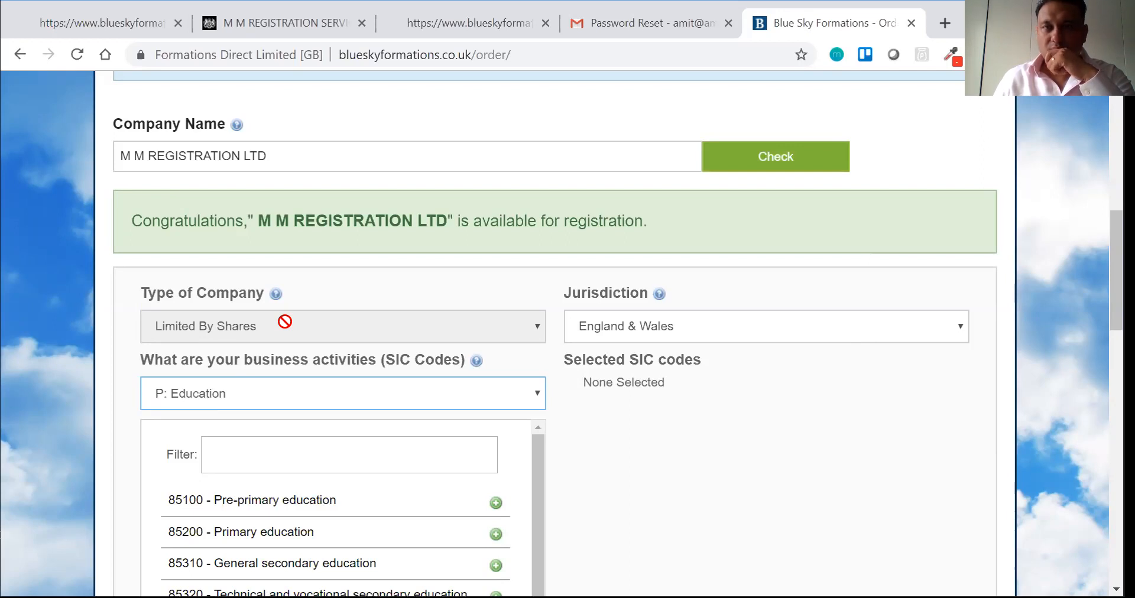
# Step: Add SIC code 82190 for photocopying and document preparation, then save the particulars
pyautogui.scroll(-6, 284, 322)
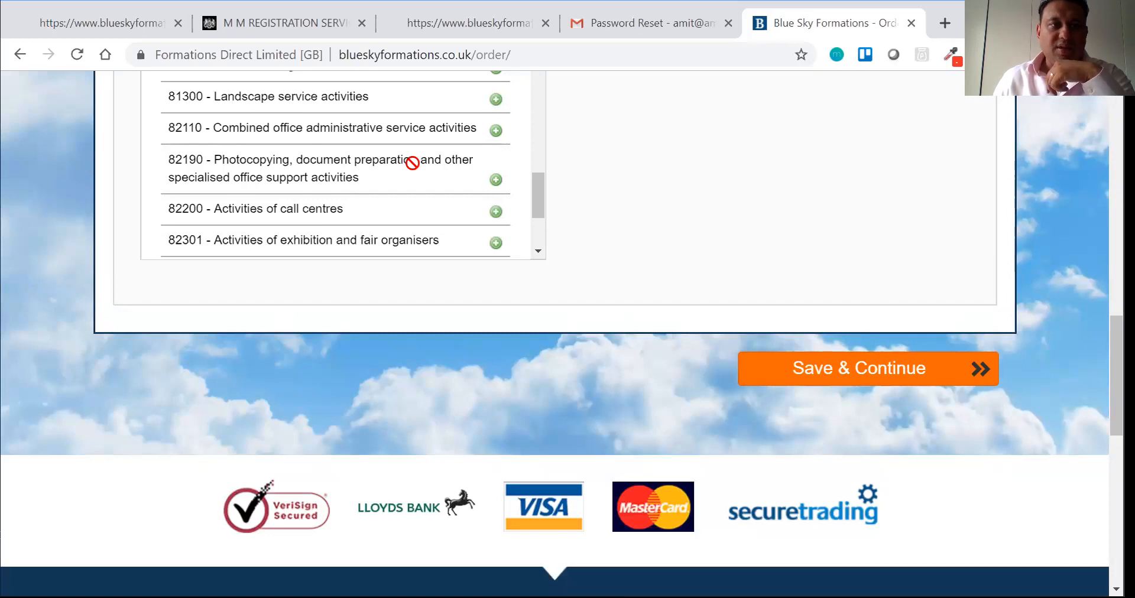
pyautogui.click(273, 182)
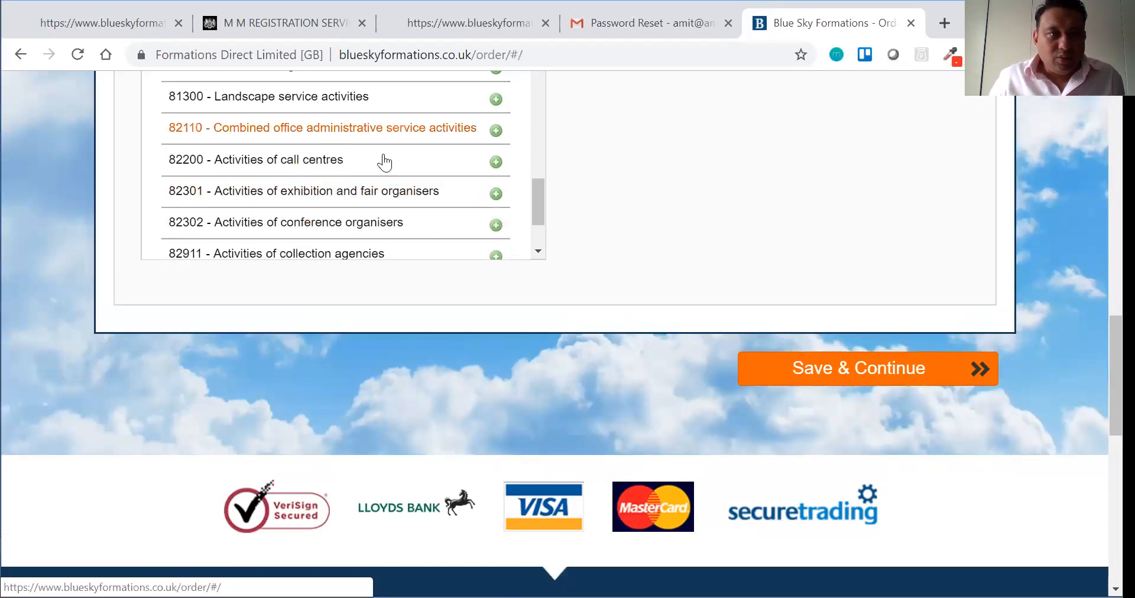
pyautogui.scroll(-1, 543, 201)
pyautogui.moveTo(539, 209); pyautogui.dragTo(542, 152)
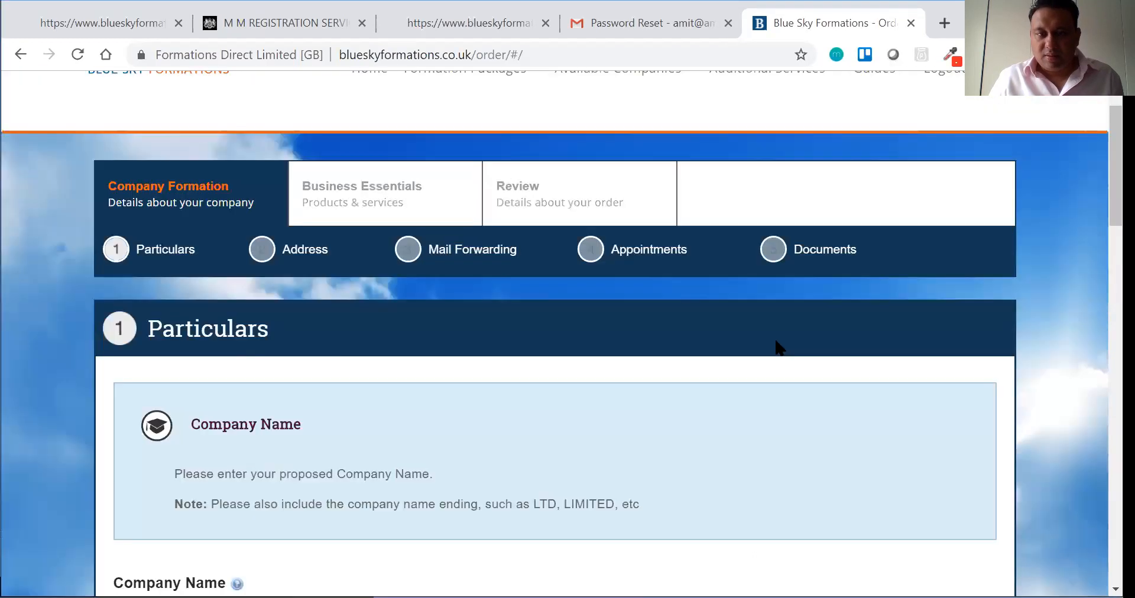
pyautogui.scroll(-6, 778, 348)
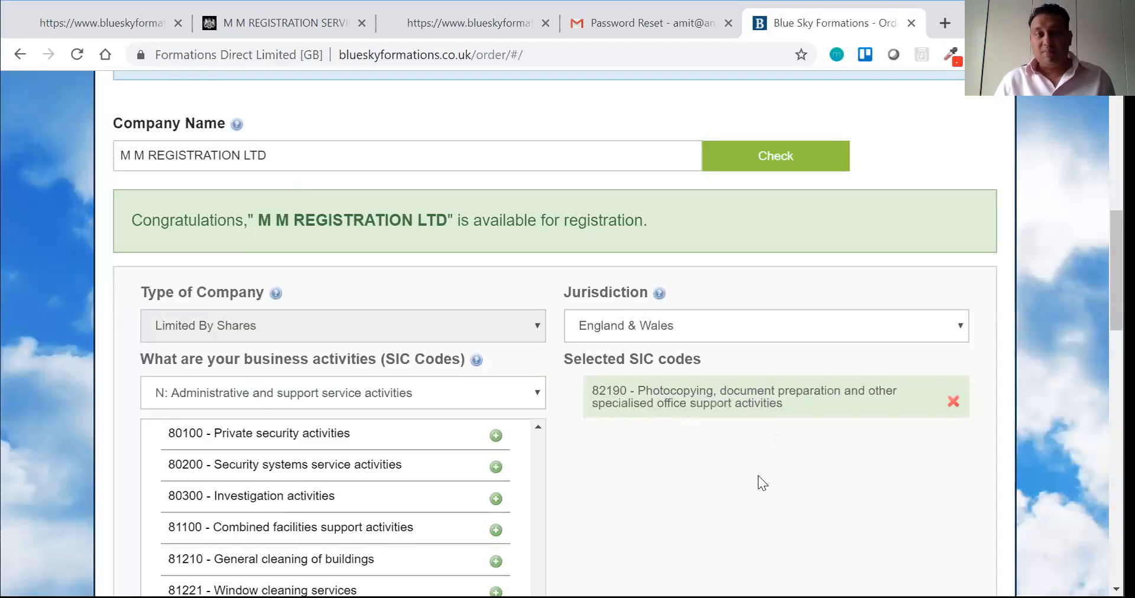
pyautogui.scroll(-8, 753, 483)
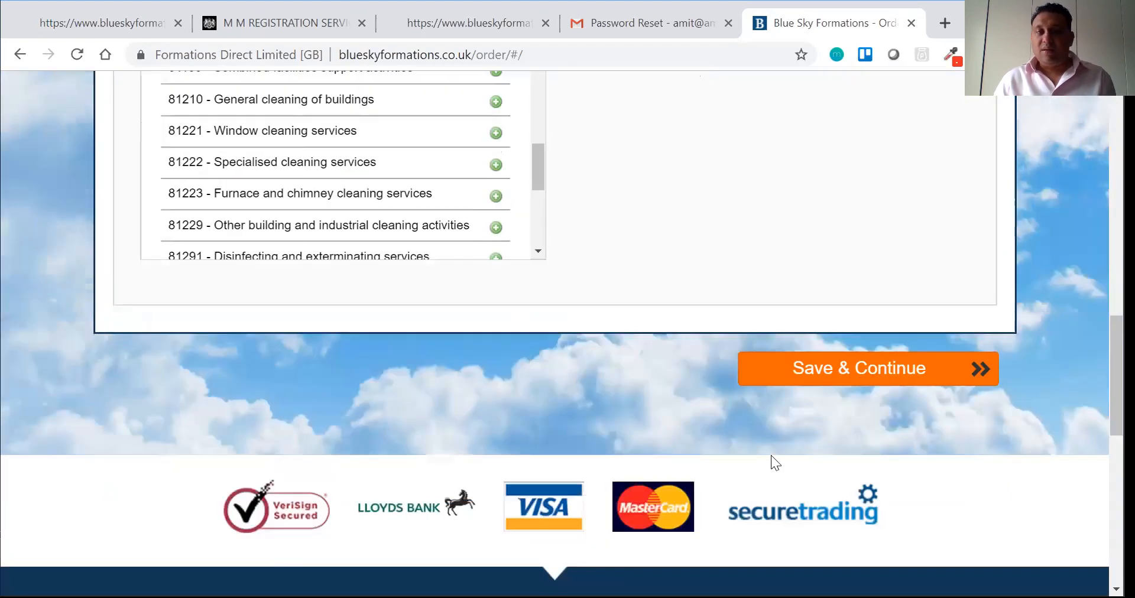
pyautogui.click(828, 365)
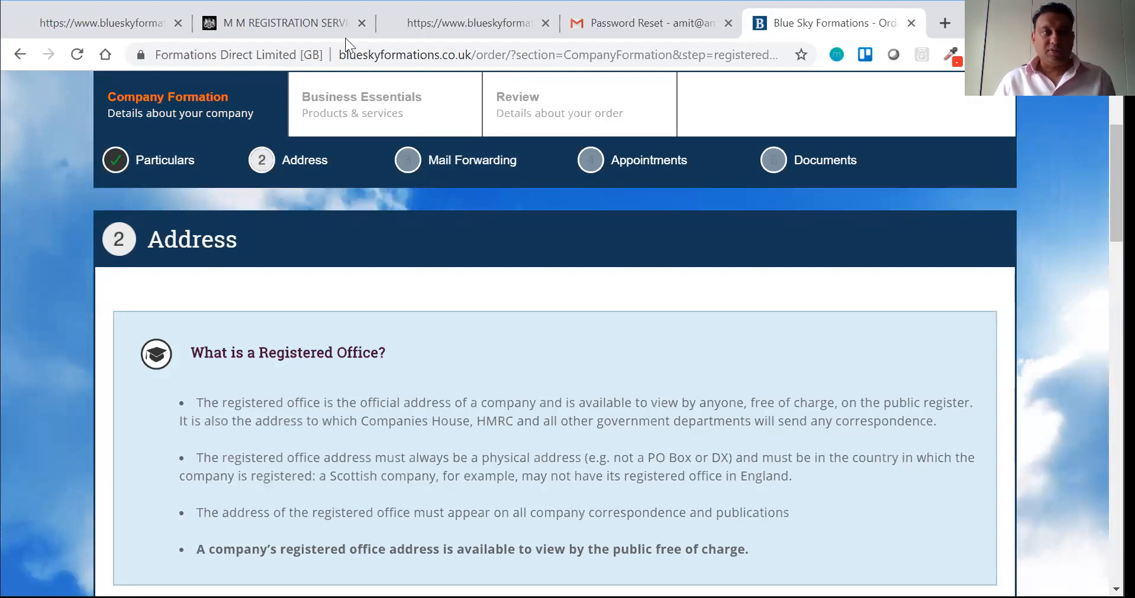
pyautogui.click(305, 18)
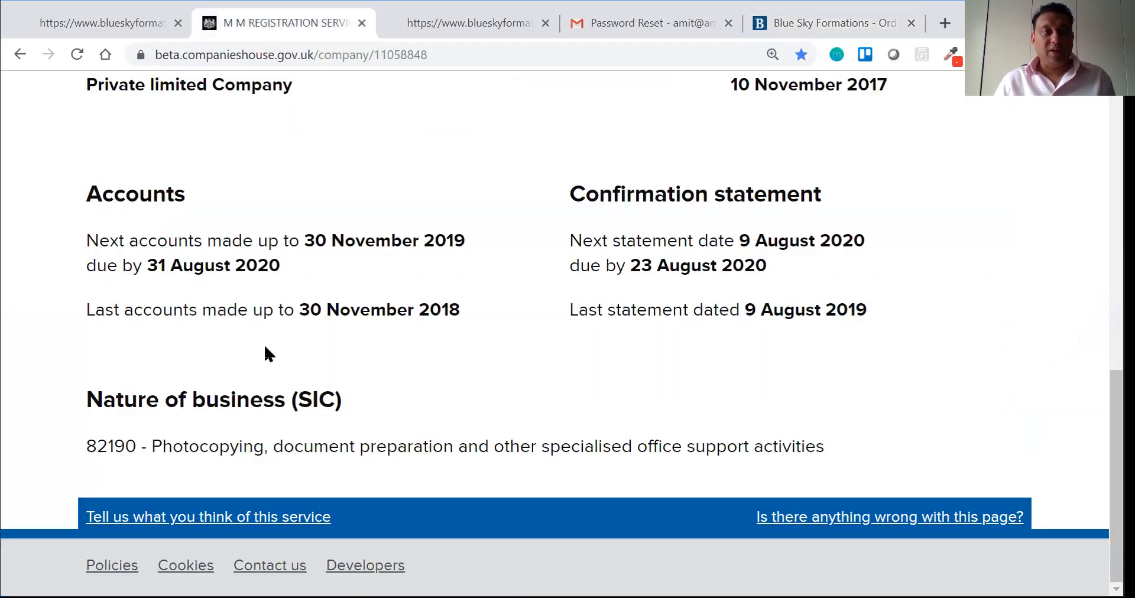
pyautogui.scroll(10, 264, 343)
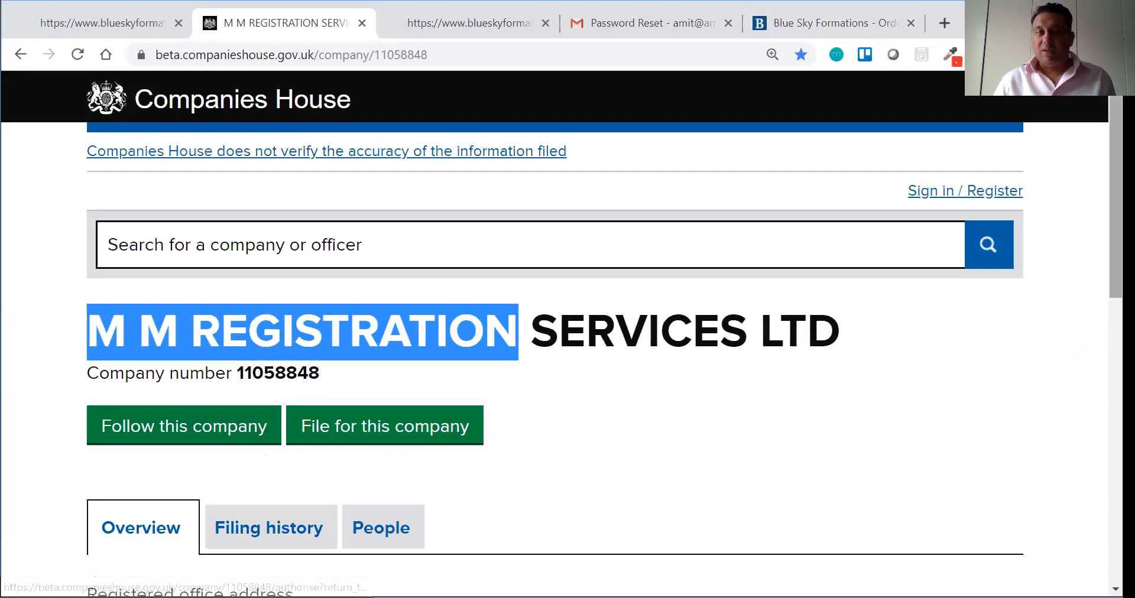
pyautogui.scroll(-1, 159, 540)
pyautogui.scroll(-1, 529, 473)
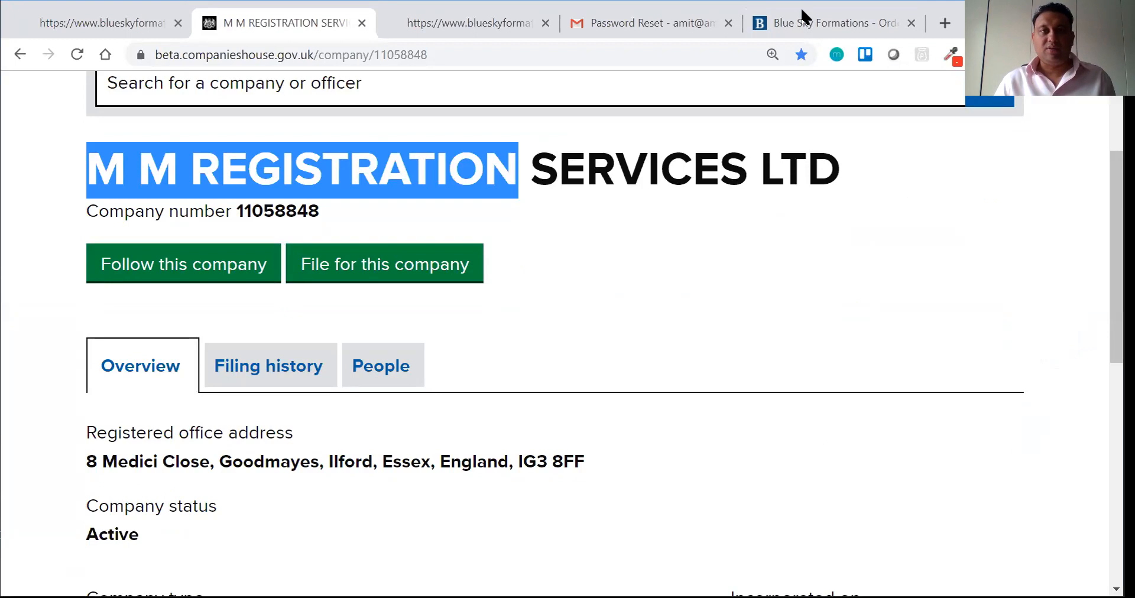
pyautogui.click(778, 14)
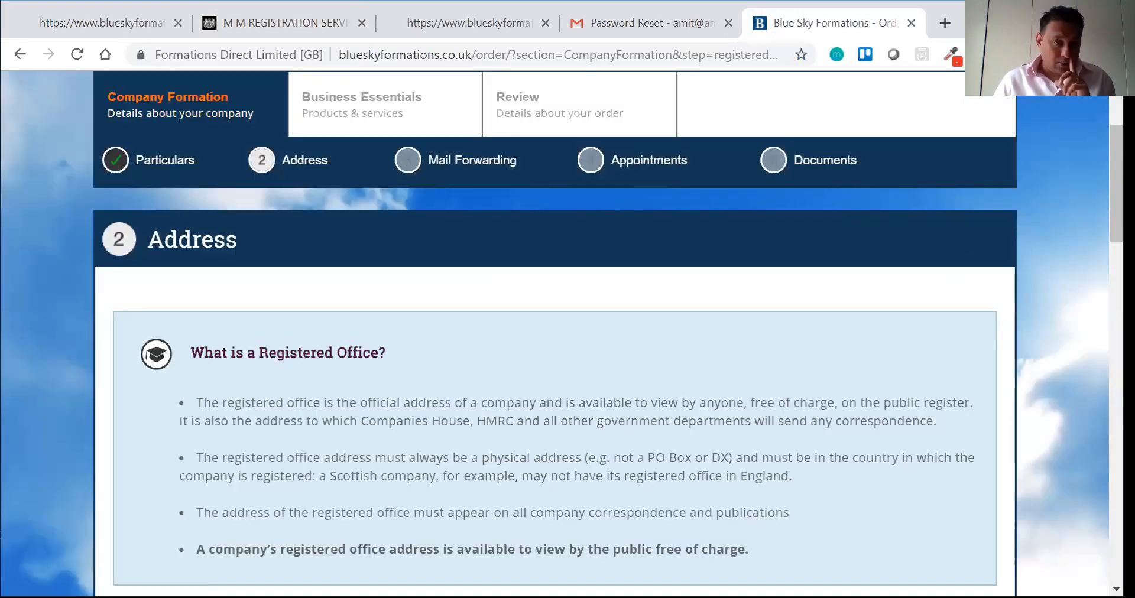
# Step: Use the company's own registered office address and start a new address entry
pyautogui.scroll(-5, 962, 234)
pyautogui.scroll(-3, 555, 331)
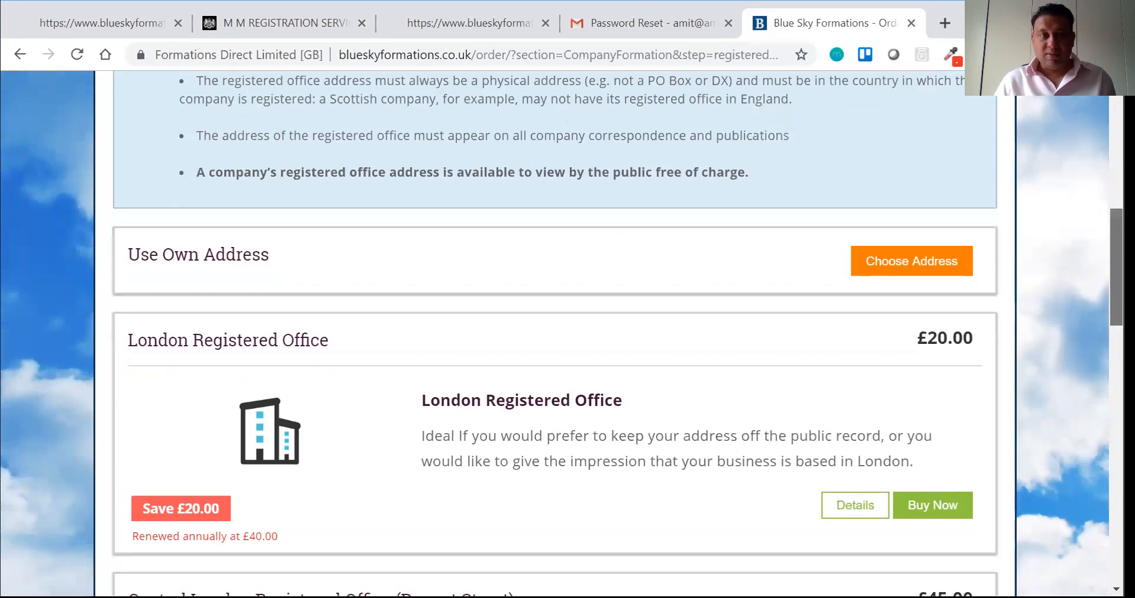
pyautogui.scroll(-5, 555, 331)
pyautogui.scroll(7, 555, 331)
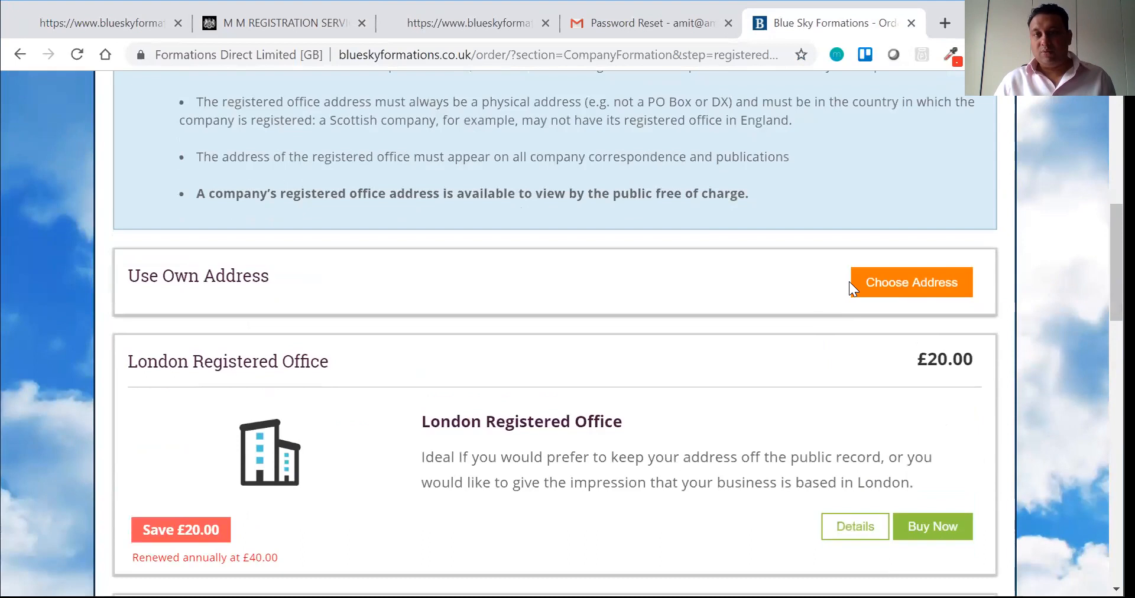
pyautogui.click(881, 286)
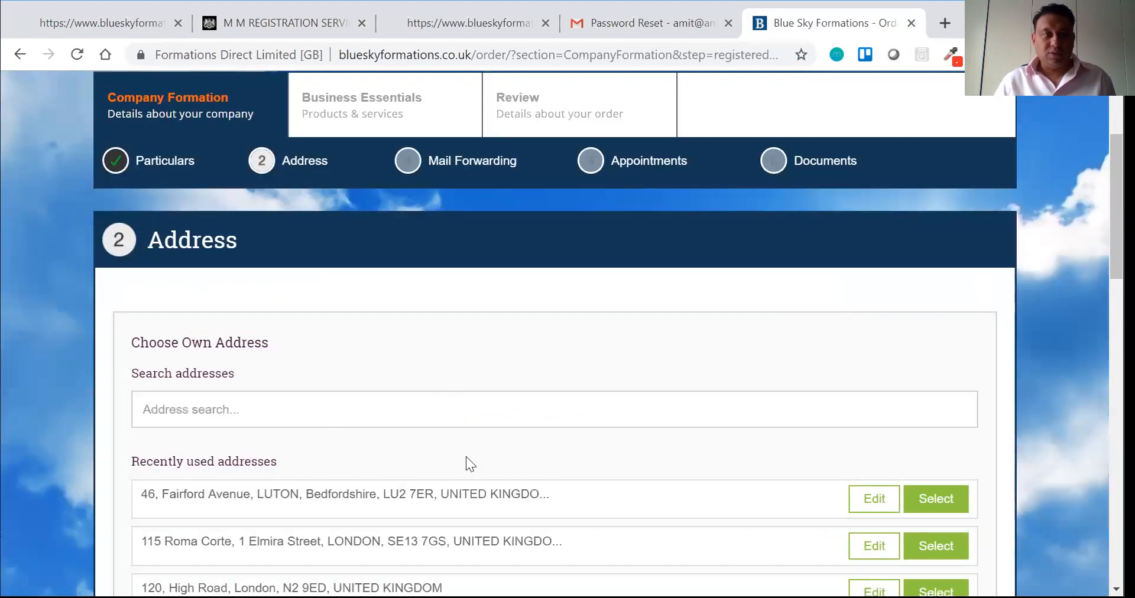
pyautogui.scroll(-7, 466, 461)
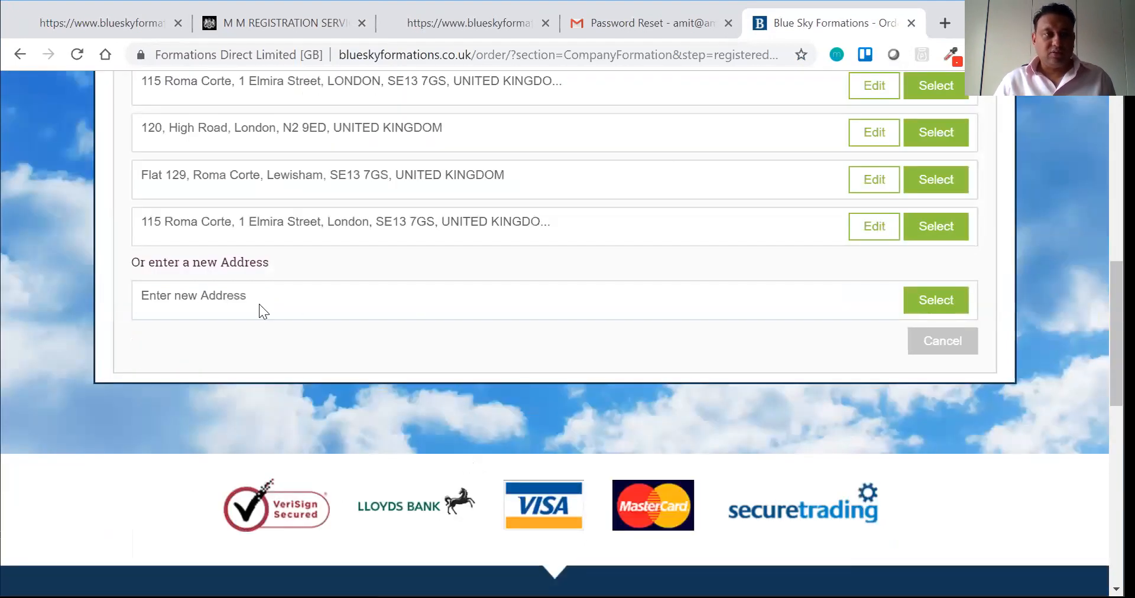
pyautogui.click(933, 300)
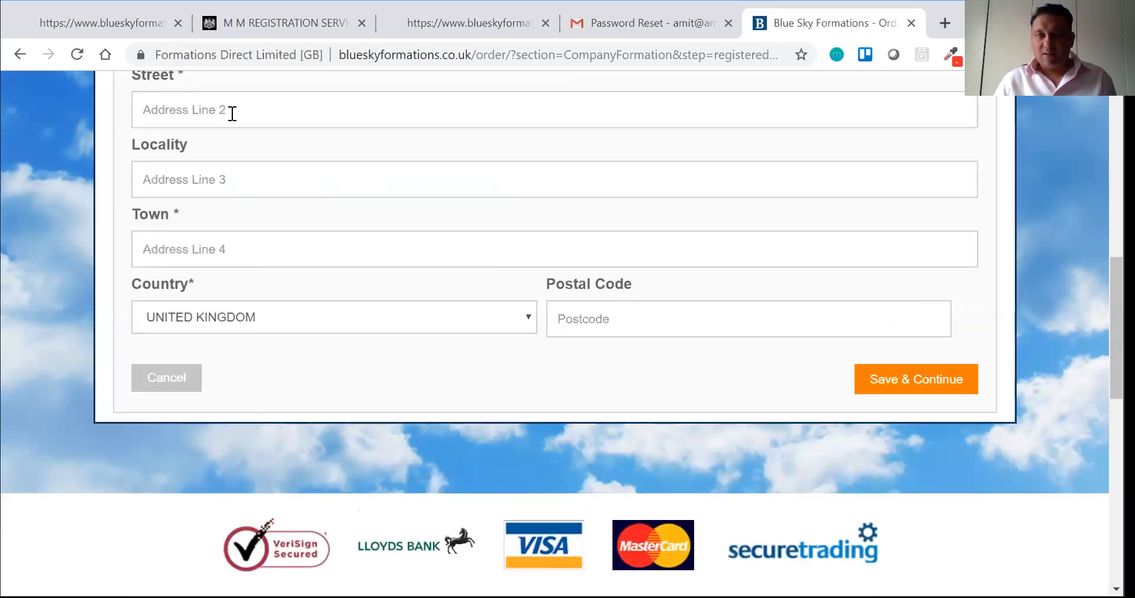
# Step: Look up the registered office postcode and select the company's building from the results
pyautogui.scroll(3, 232, 113)
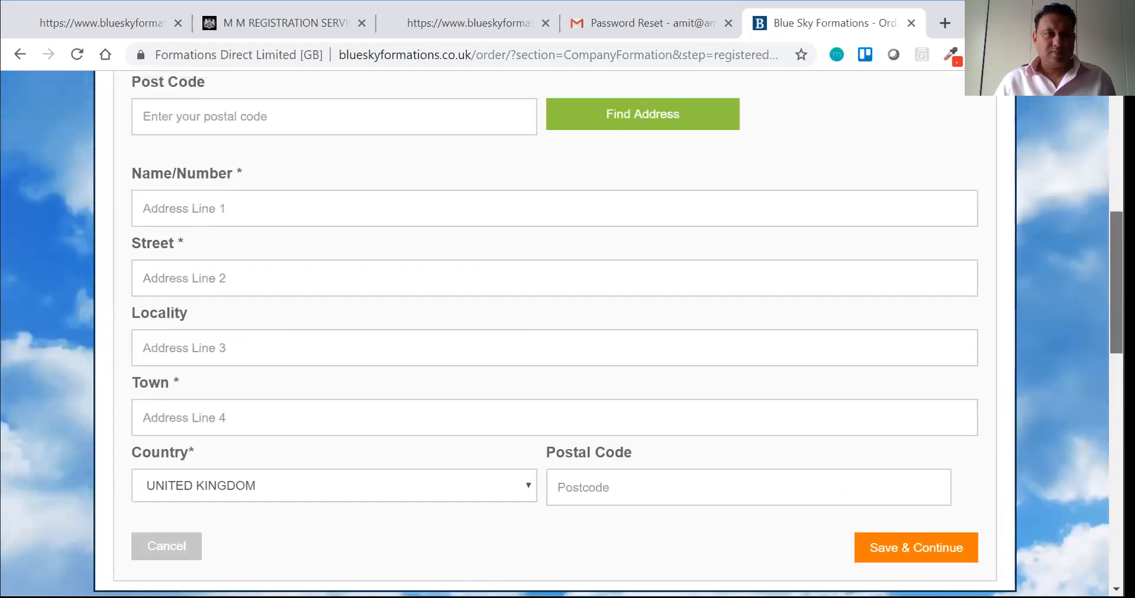
pyautogui.scroll(2, 395, 251)
pyautogui.click(395, 251)
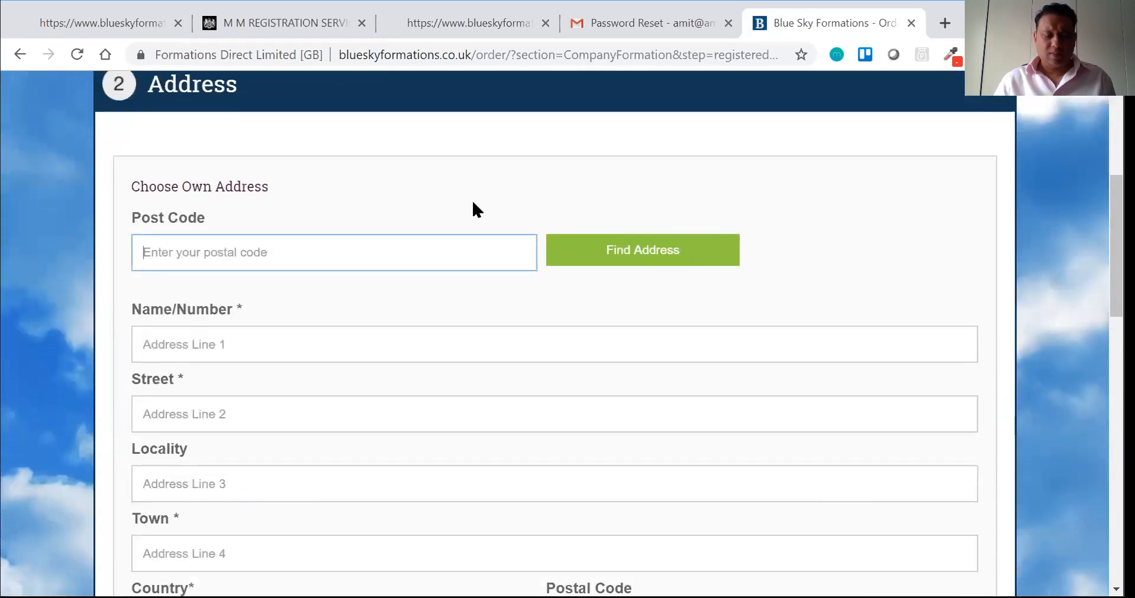
pyautogui.write('IG3')
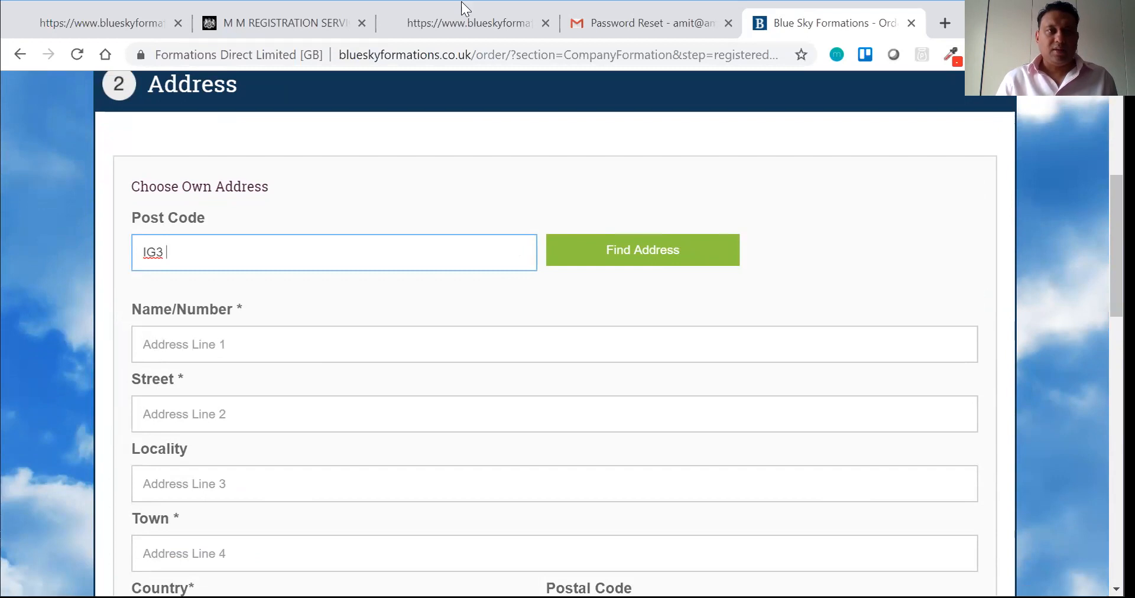
pyautogui.click(313, 25)
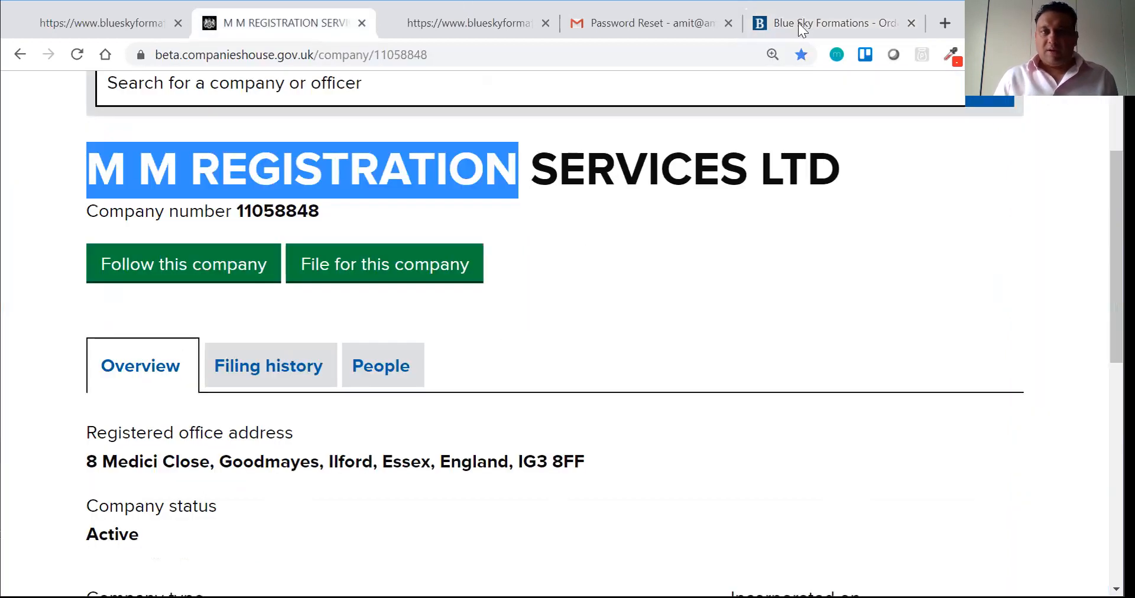
pyautogui.click(802, 25)
pyautogui.write('8FF')
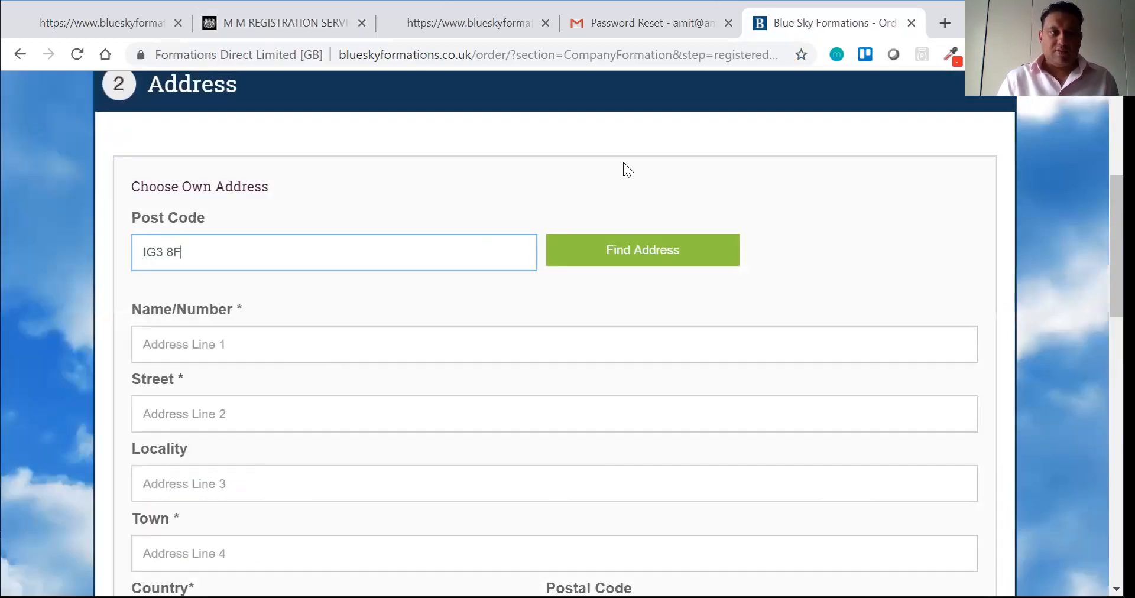
pyautogui.click(617, 268)
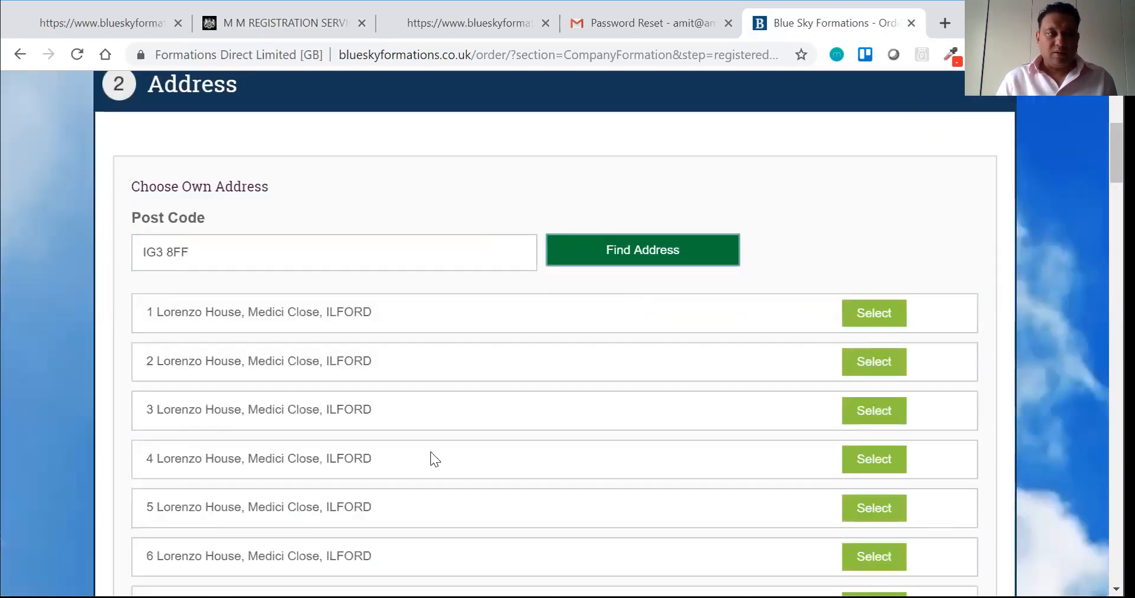
pyautogui.scroll(-8, 431, 453)
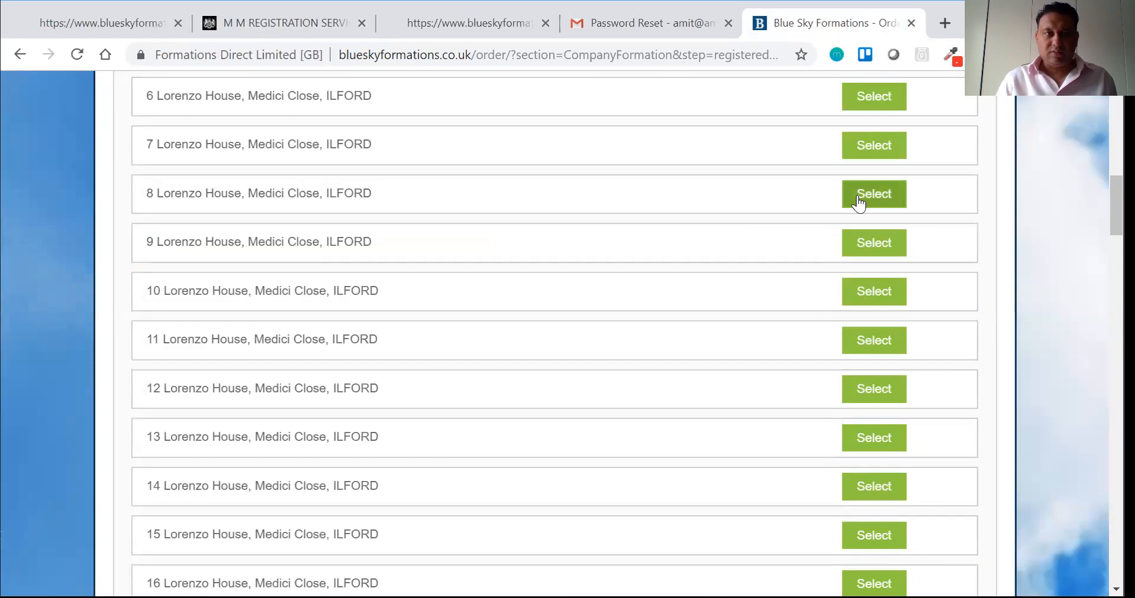
pyautogui.click(853, 199)
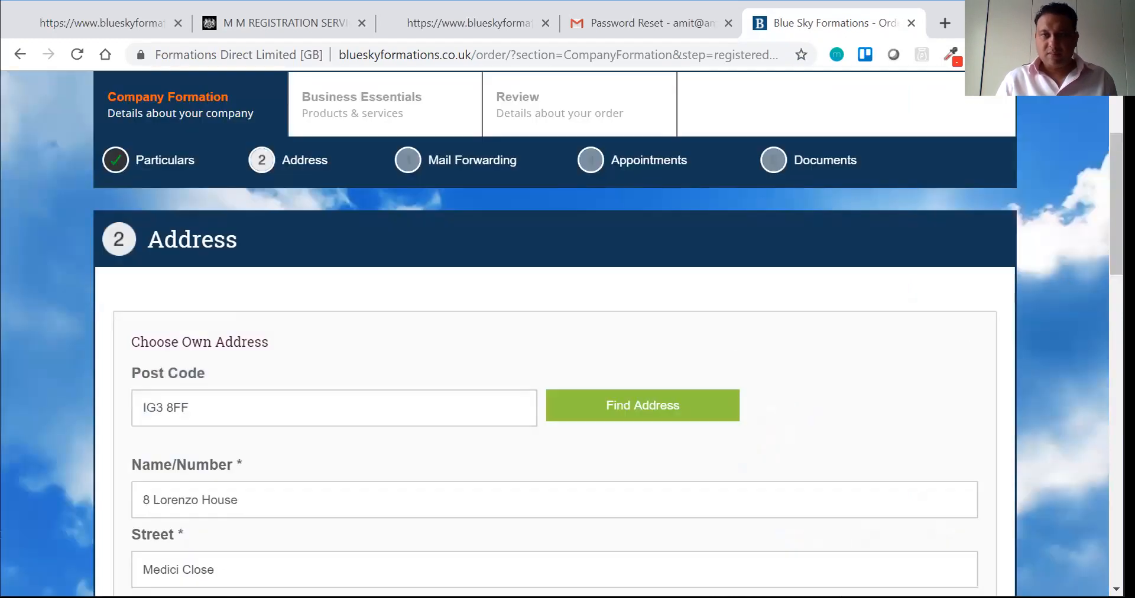
# Step: Copy the locality from the Companies House record into Locality and save the address
pyautogui.scroll(-3, 1066, 266)
pyautogui.scroll(-2, 781, 372)
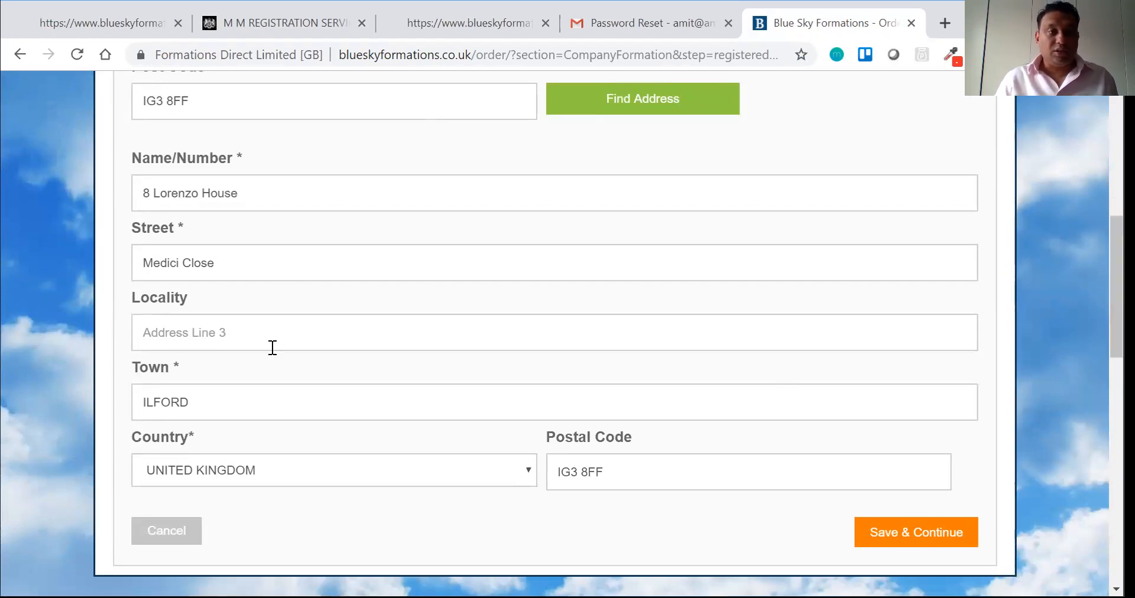
pyautogui.click(322, 23)
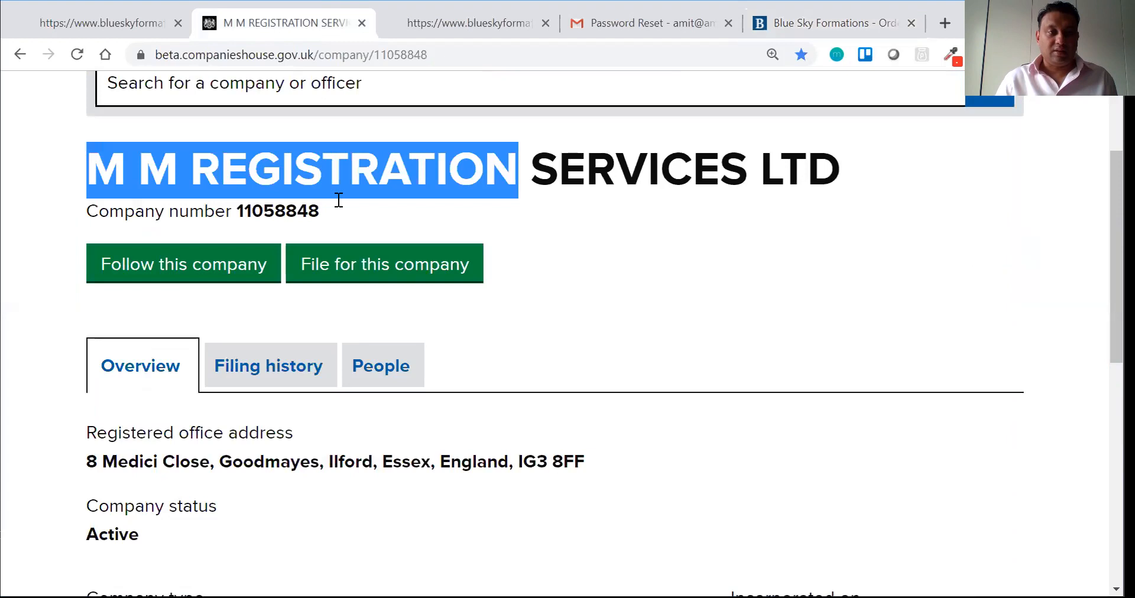
pyautogui.doubleClick(279, 462)
pyautogui.hotkey('ctrl', 'c')
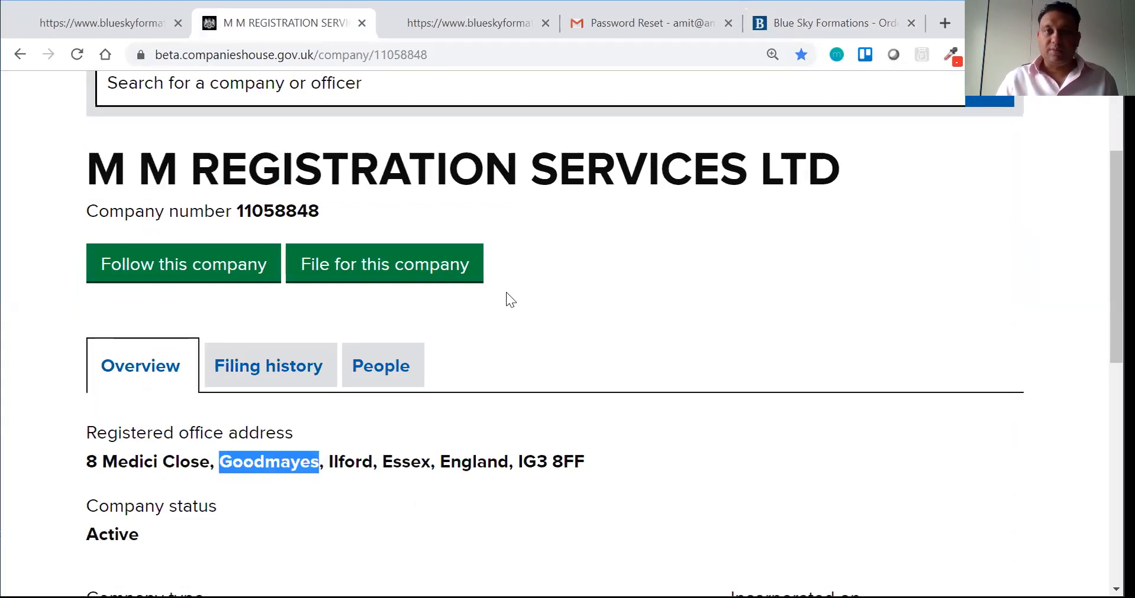
pyautogui.click(805, 23)
pyautogui.click(204, 331)
pyautogui.hotkey('ctrl', 'v')
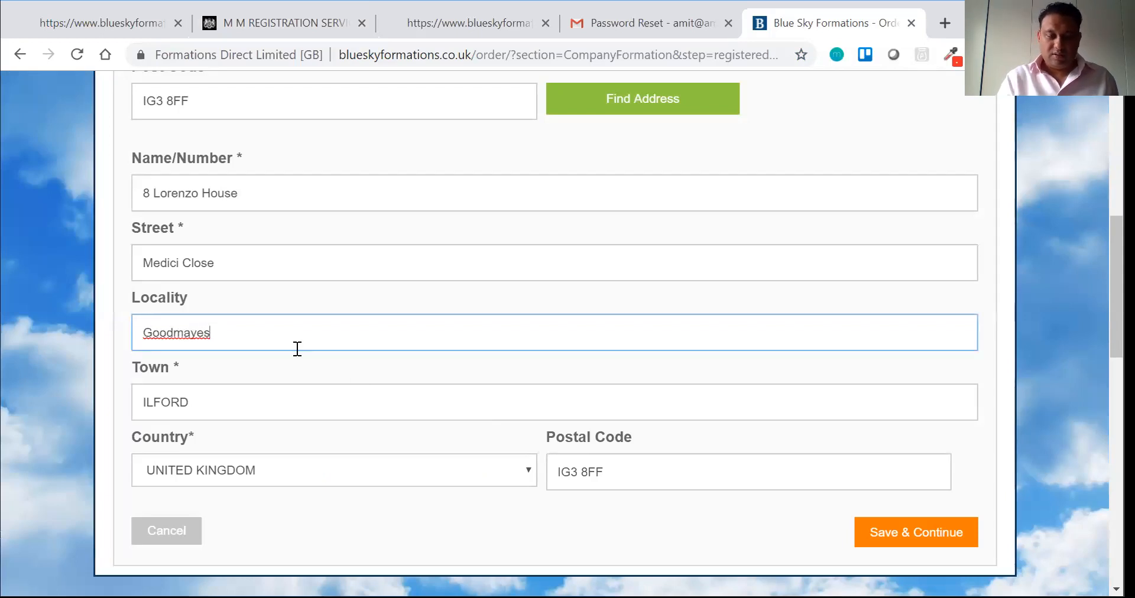
pyautogui.click(889, 538)
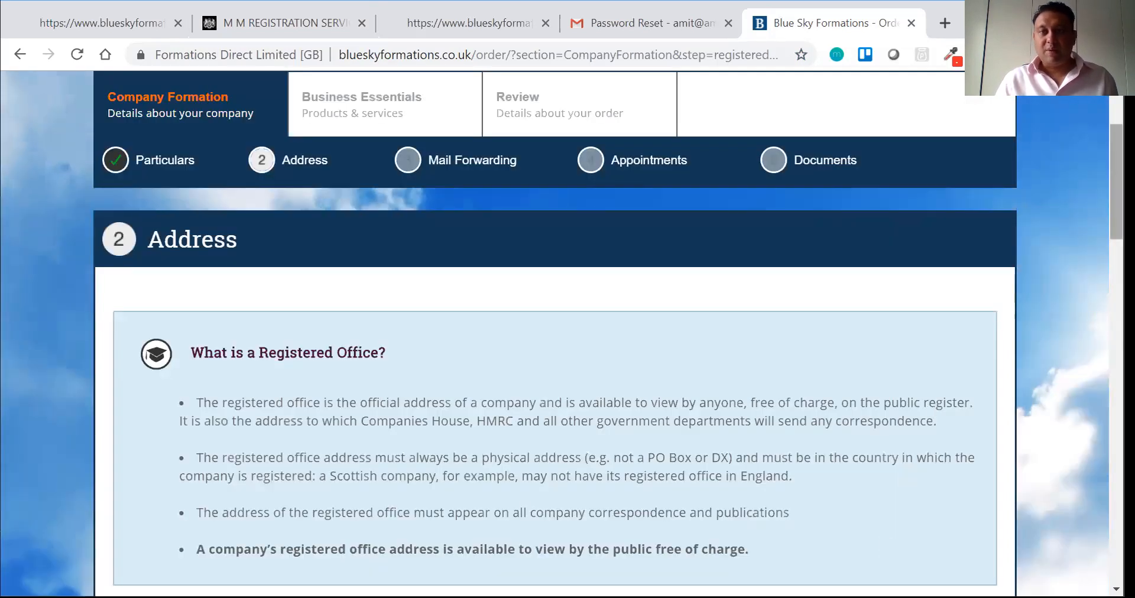
# Step: Keep the company's own address and continue past Mail Forwarding without buying anything
pyautogui.scroll(-5, 1115, 177)
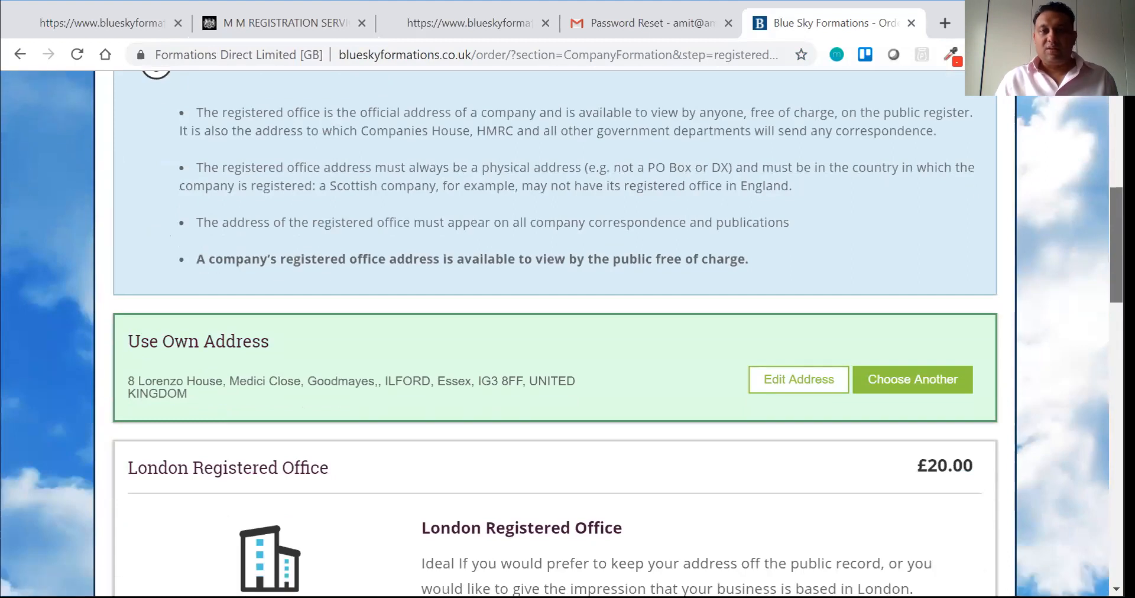
pyautogui.scroll(-2, 1116, 248)
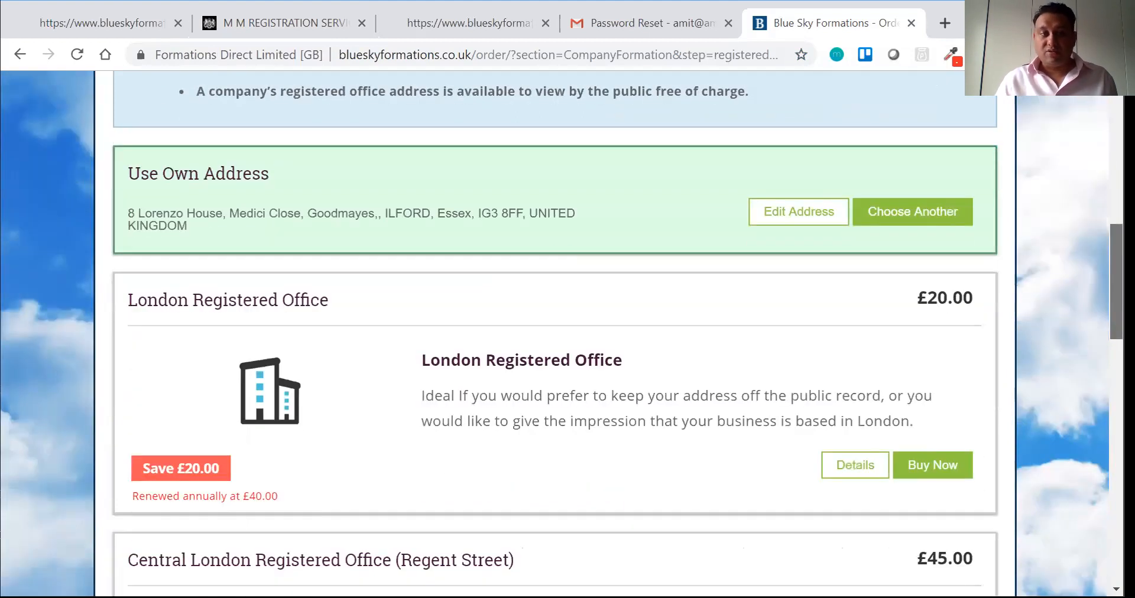
pyautogui.scroll(1, 555, 331)
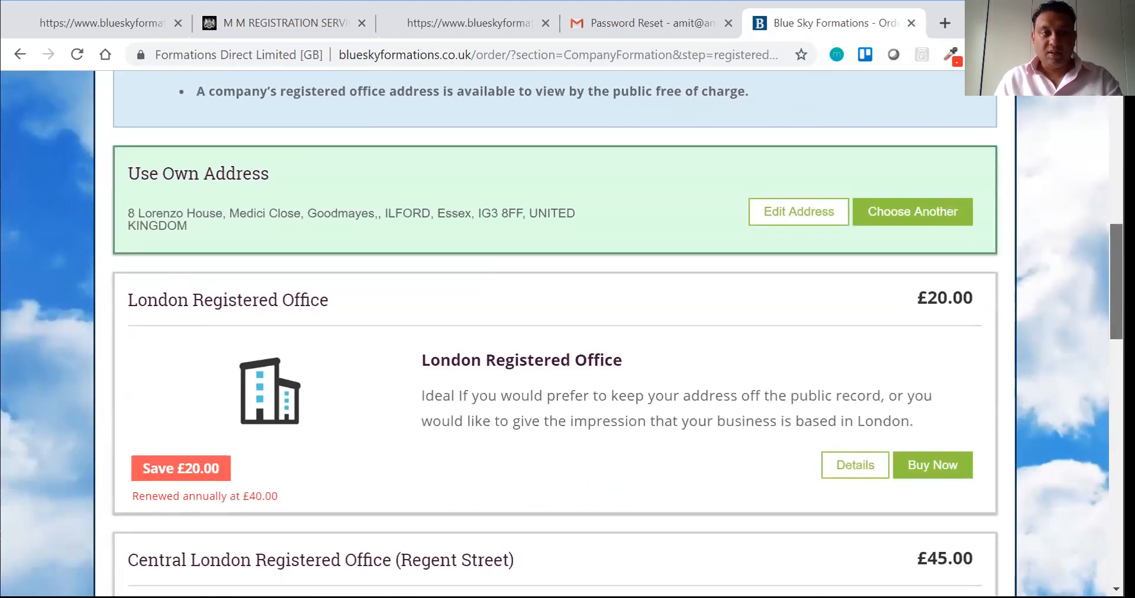
pyautogui.scroll(-7, 910, 444)
pyautogui.click(908, 438)
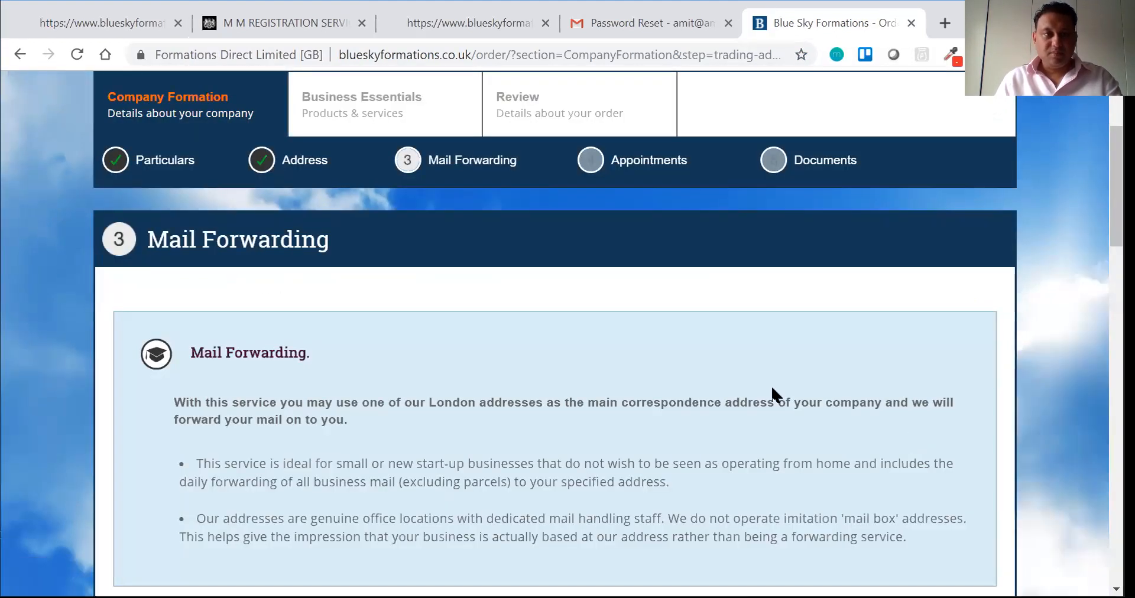
pyautogui.scroll(-6, 562, 330)
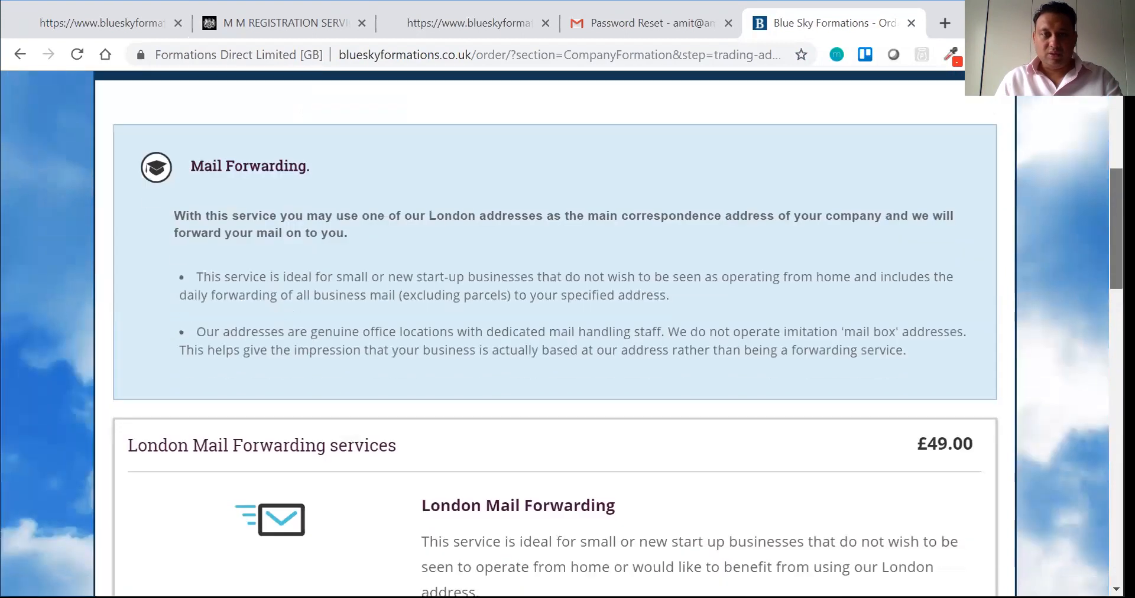
pyautogui.scroll(-7, 561, 331)
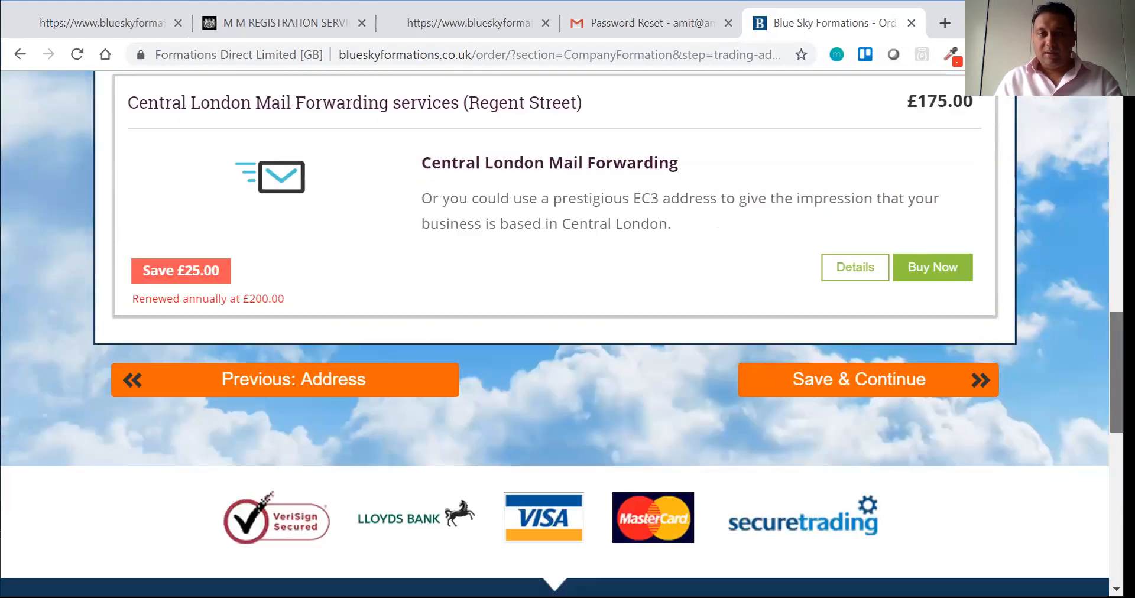
pyautogui.click(907, 360)
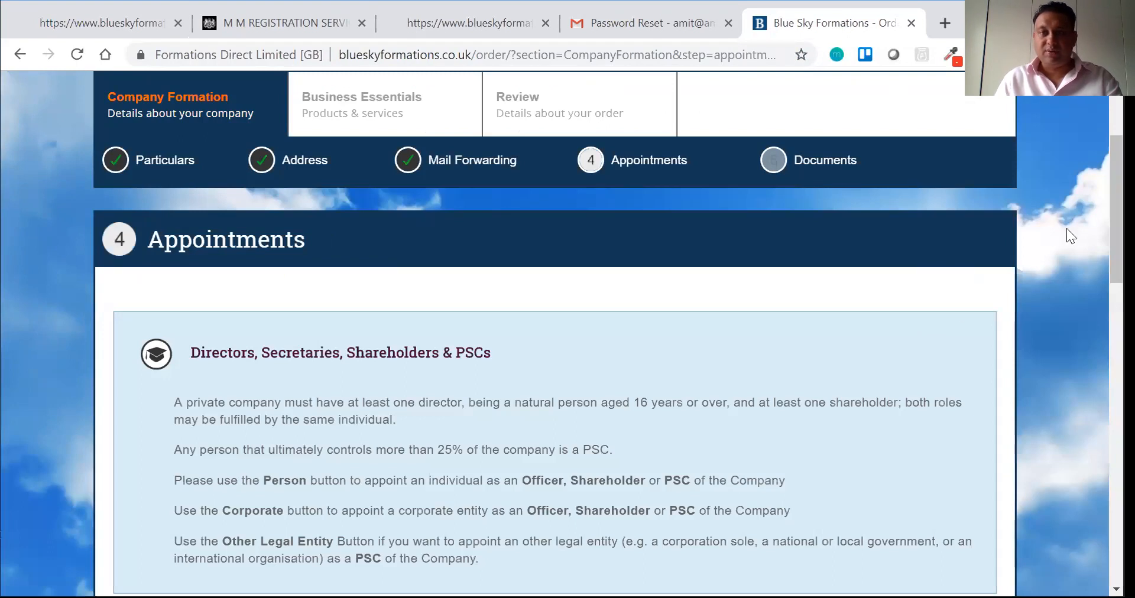
# Step: Add a Person officer with Director, Shareholder, Secretary and Person of Significant Control positions
pyautogui.scroll(-3, 1115, 237)
pyautogui.moveTo(1116, 251); pyautogui.dragTo(1116, 252)
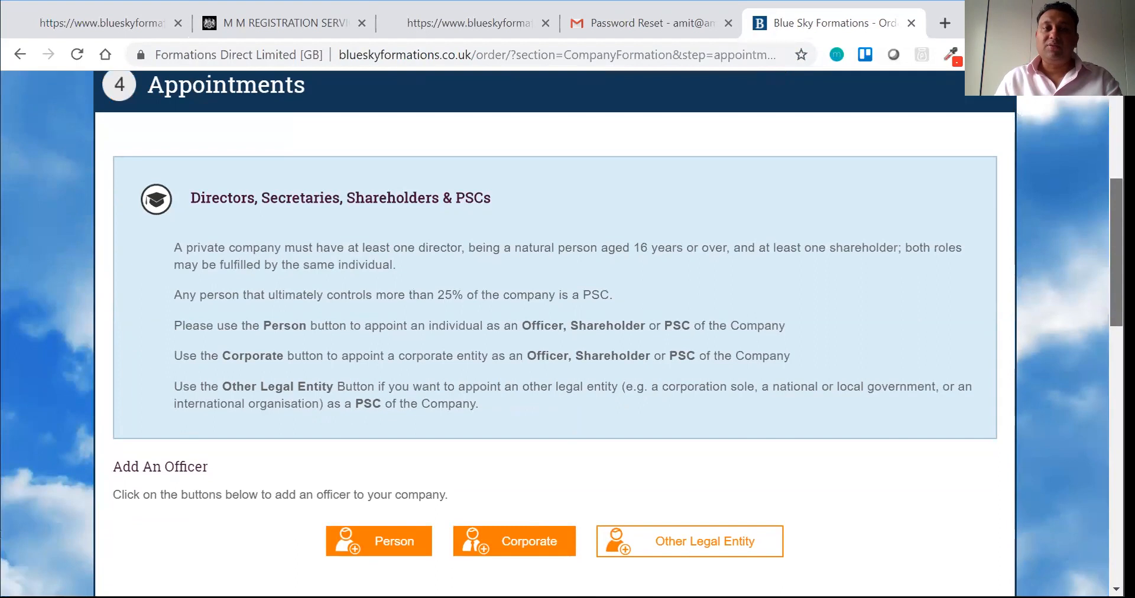
pyautogui.scroll(-2, 260, 382)
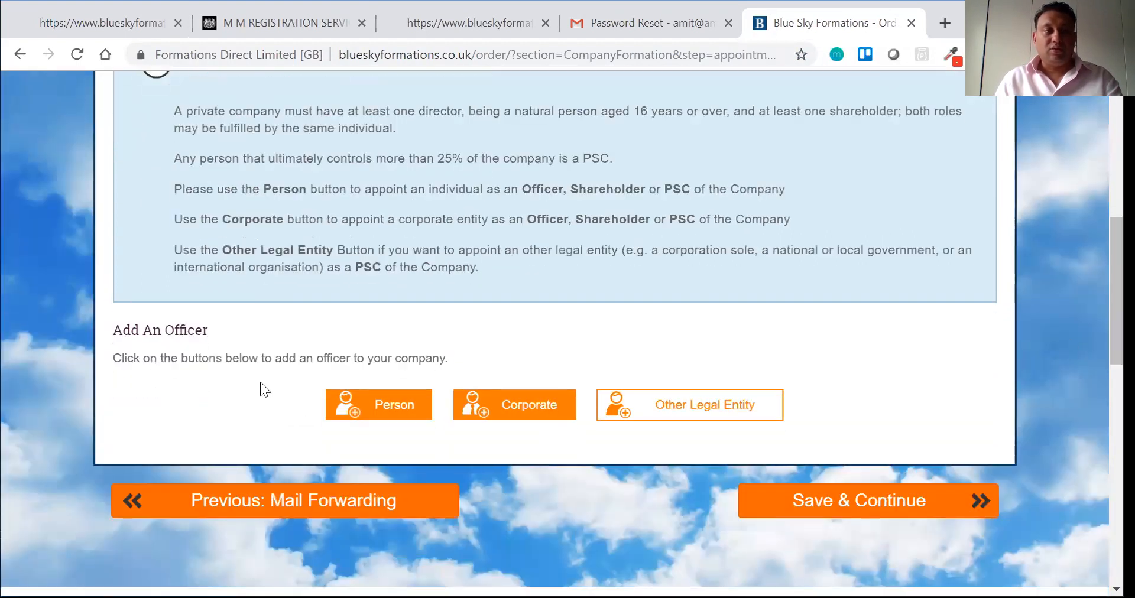
pyautogui.click(377, 404)
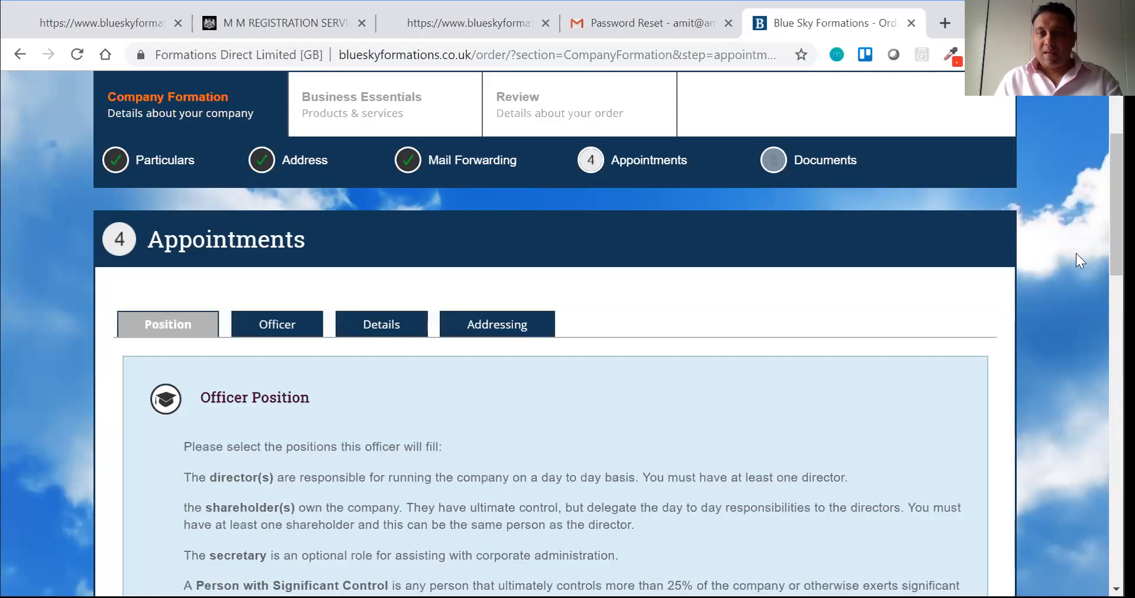
pyautogui.scroll(-1, 1075, 254)
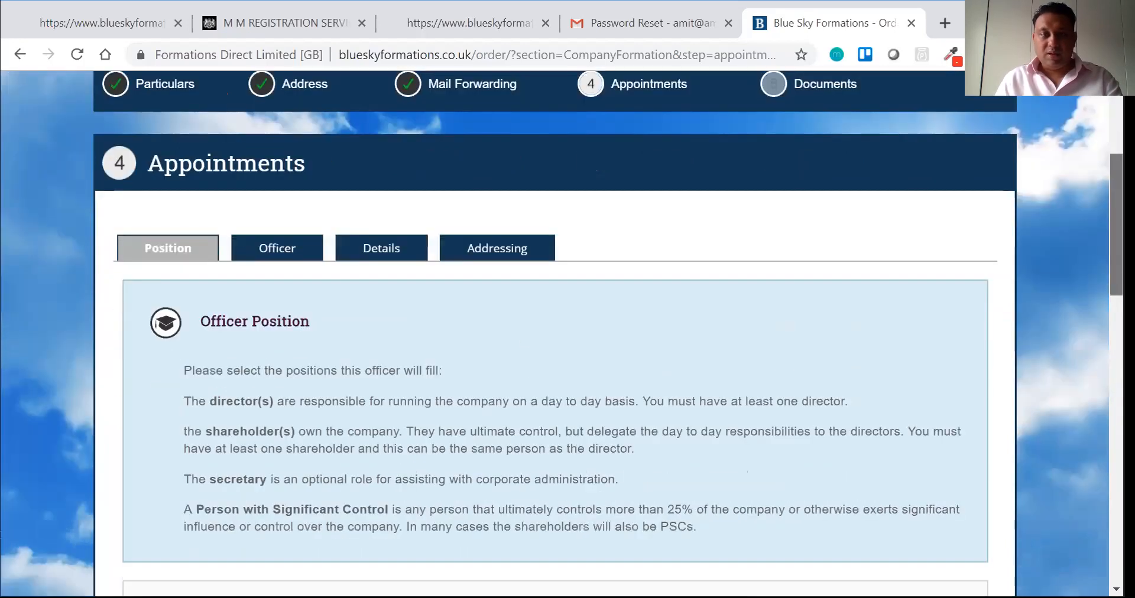
pyautogui.scroll(-4, 555, 331)
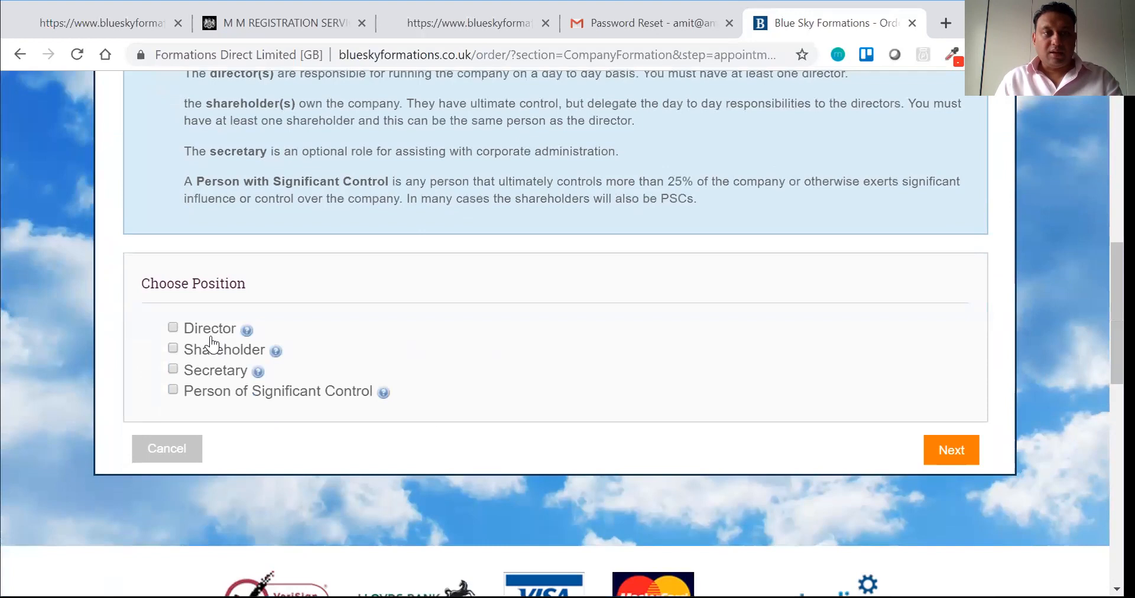
pyautogui.click(172, 327)
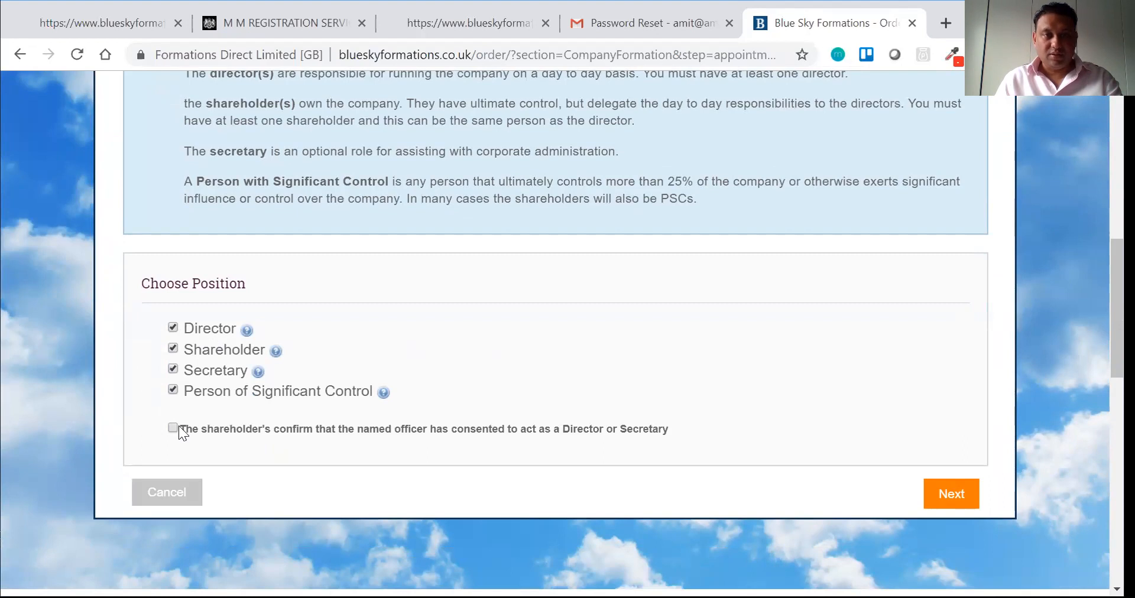
pyautogui.click(940, 495)
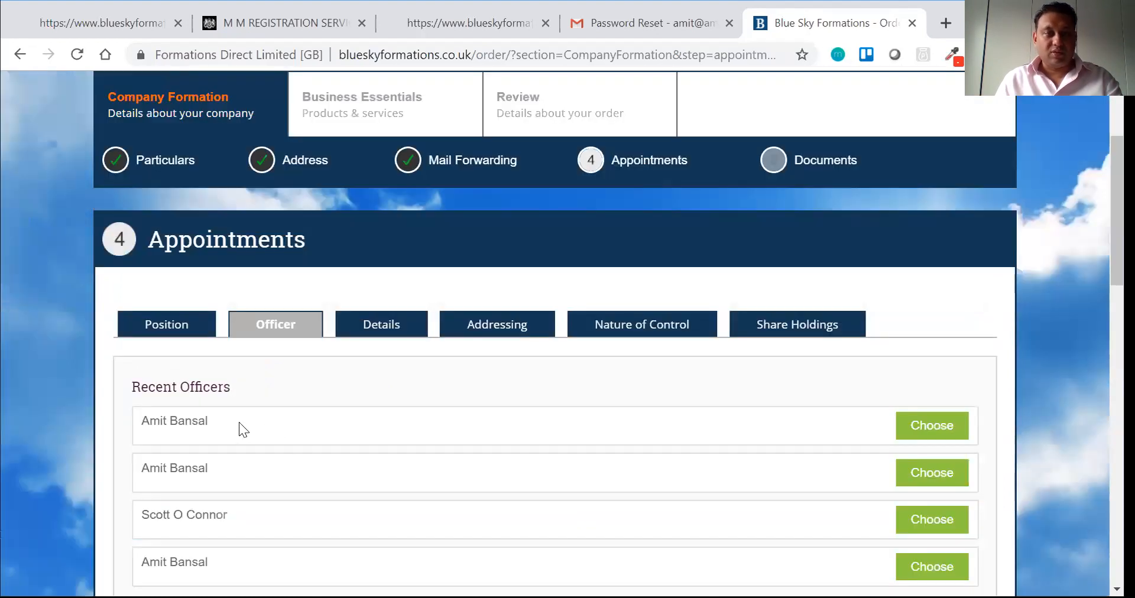
pyautogui.scroll(-8, 355, 275)
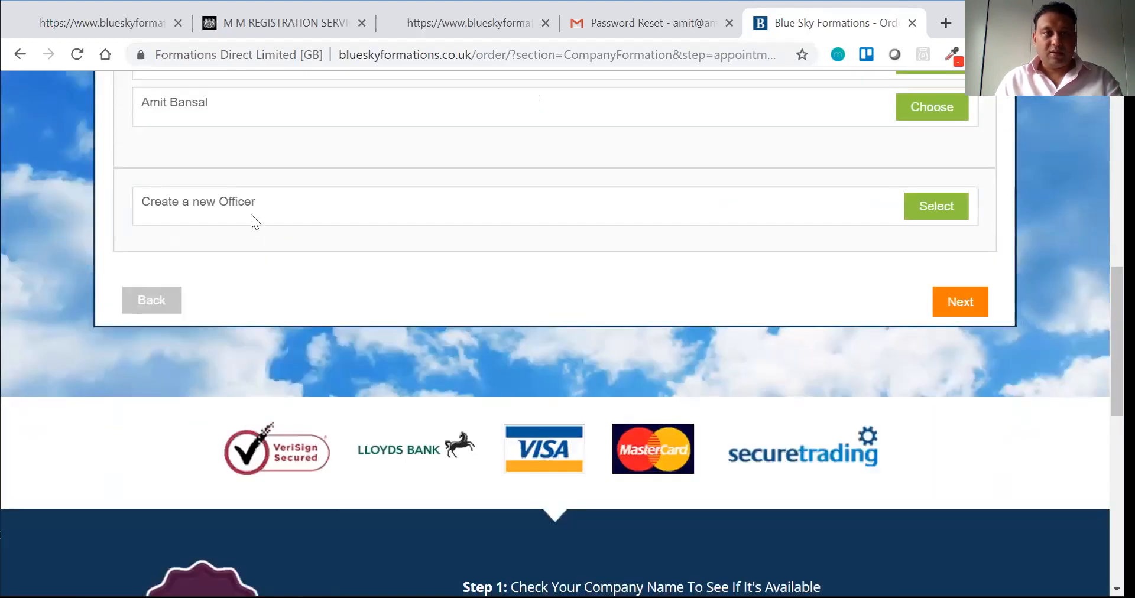
# Step: Create a new officer with title Ms, entering the officer's first and last name
pyautogui.click(913, 207)
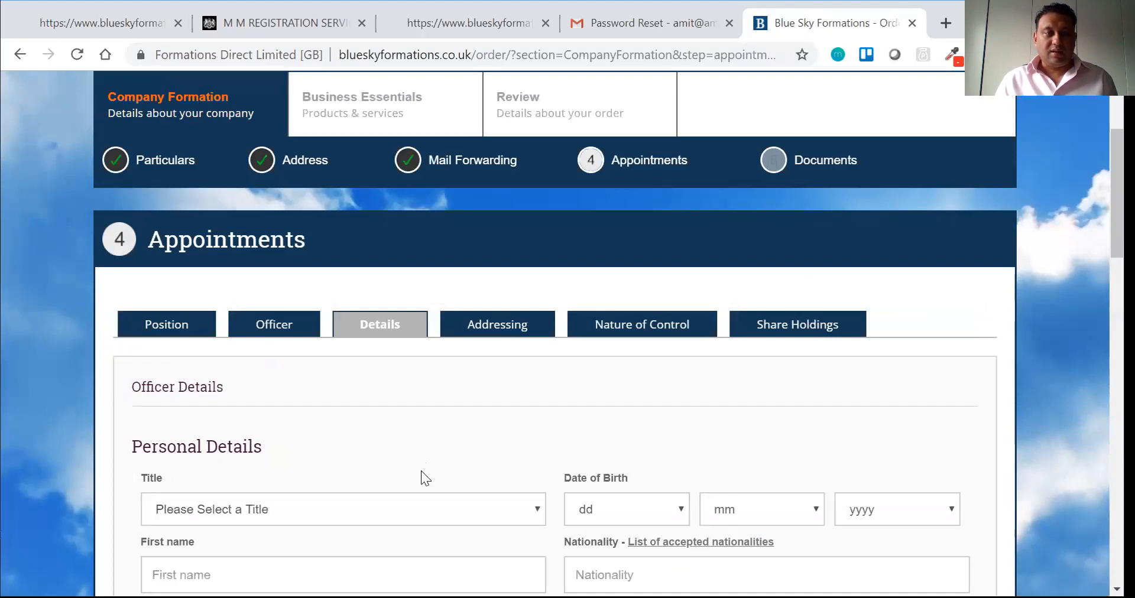
pyautogui.click(406, 501)
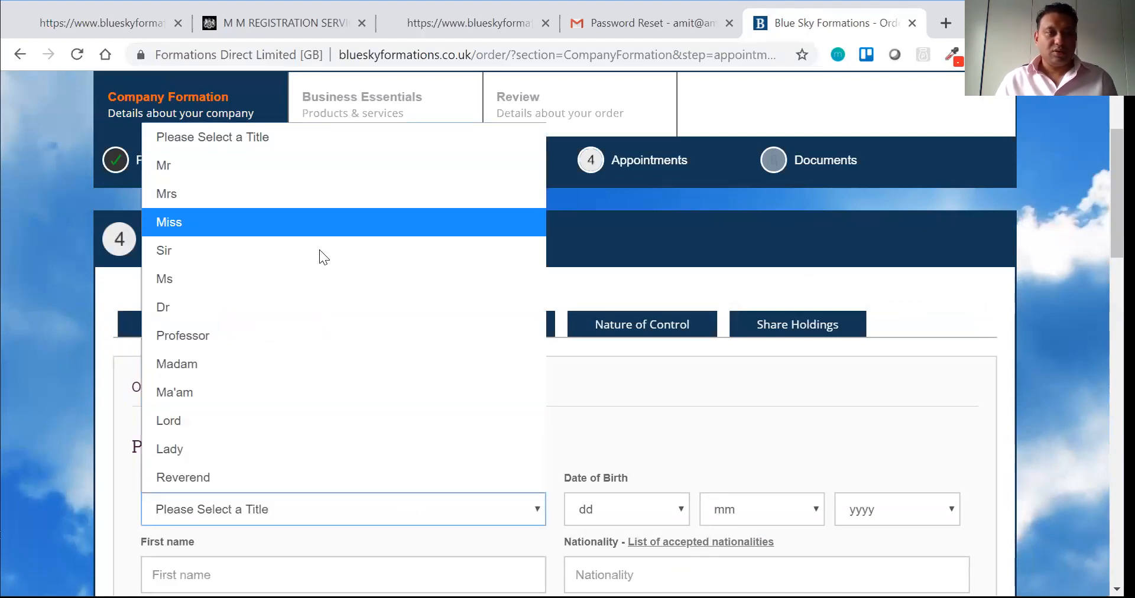
pyautogui.click(319, 286)
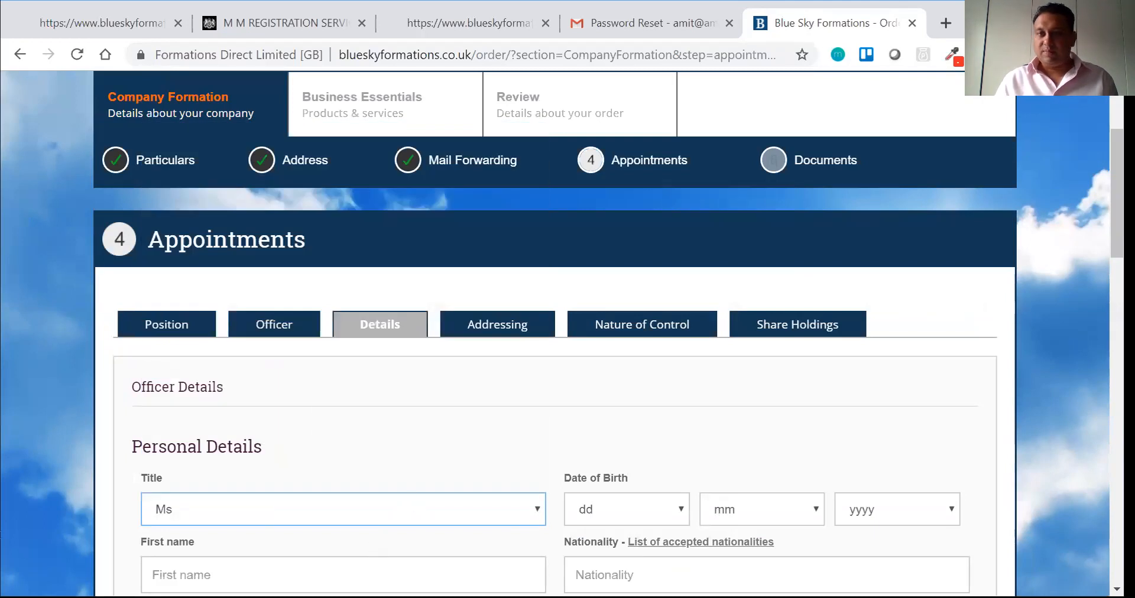
pyautogui.scroll(-3, 286, 425)
pyautogui.click(230, 378)
pyautogui.click(232, 426)
pyautogui.click(634, 292)
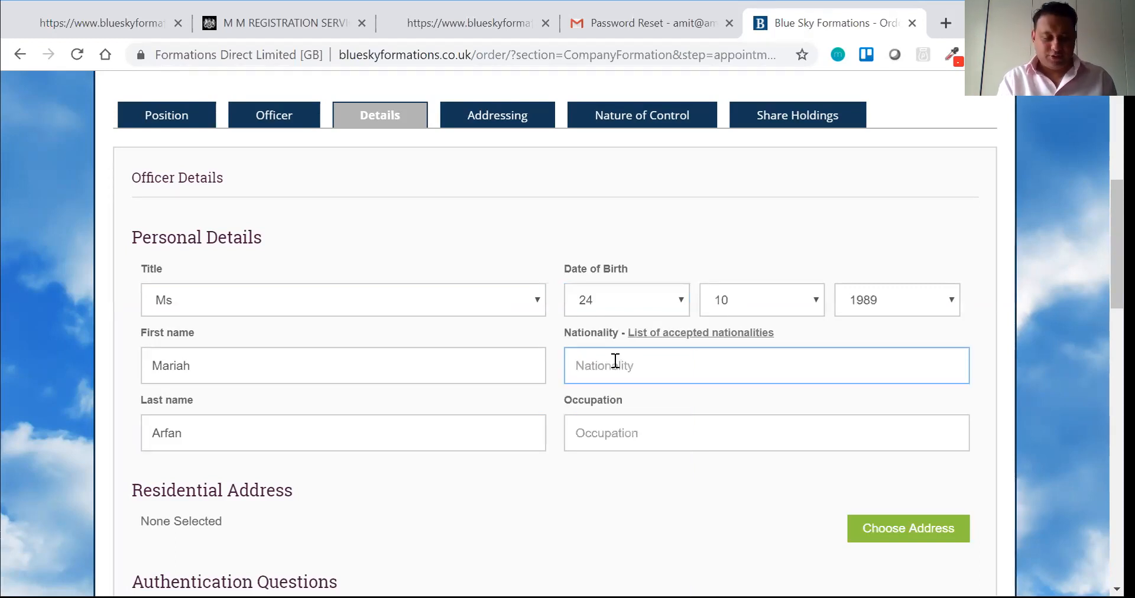
# Step: Enter British as the officer's nationality and Director as the occupation
pyautogui.write('B')
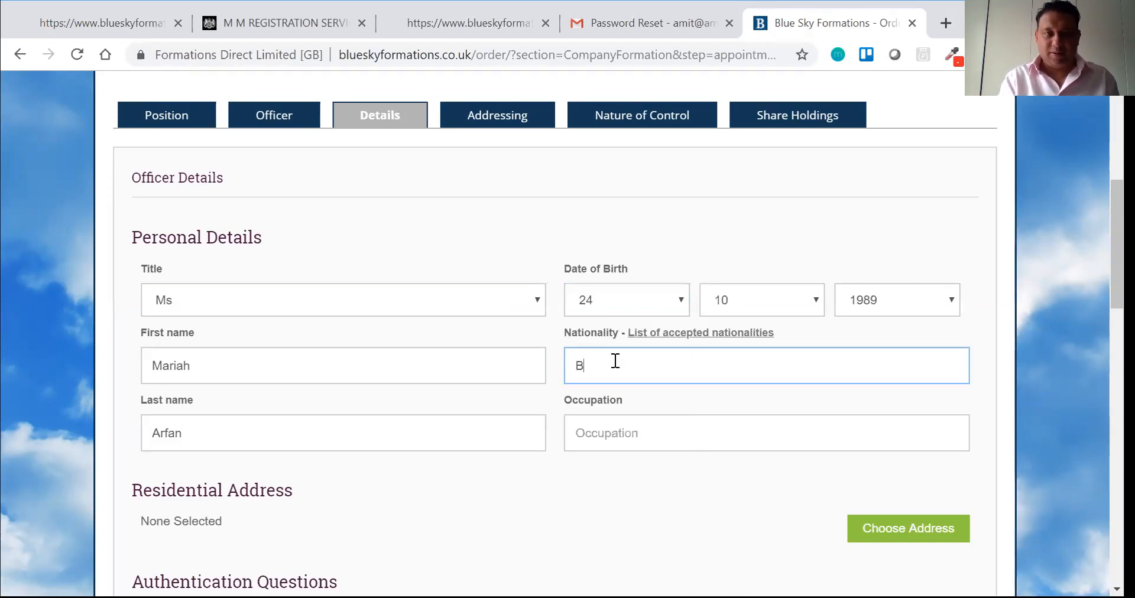
pyautogui.write('ritish')
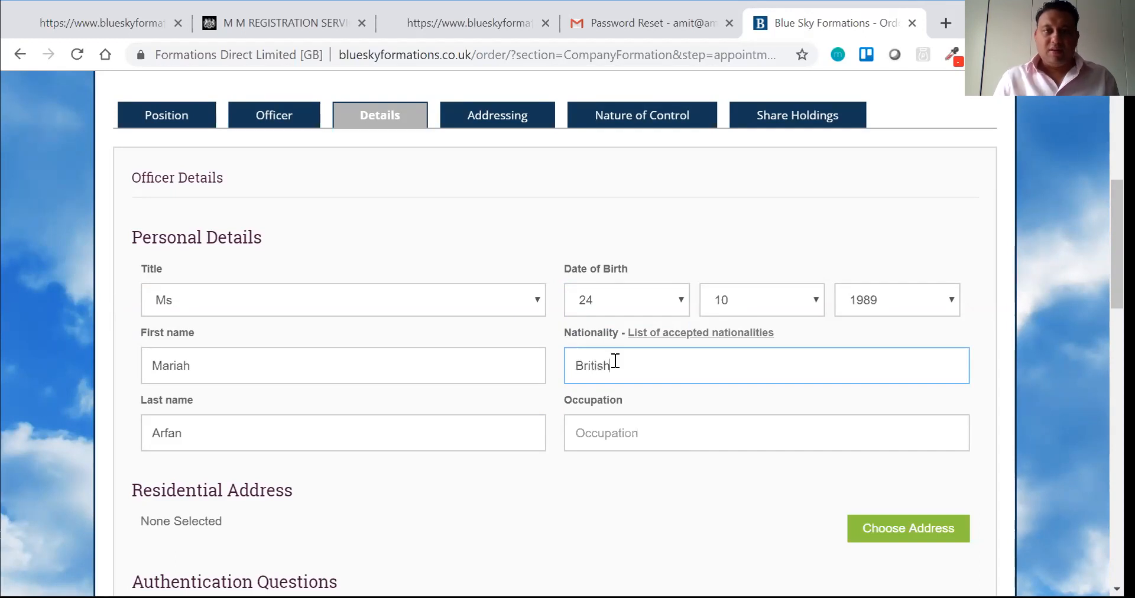
pyautogui.click(619, 437)
pyautogui.write('Director')
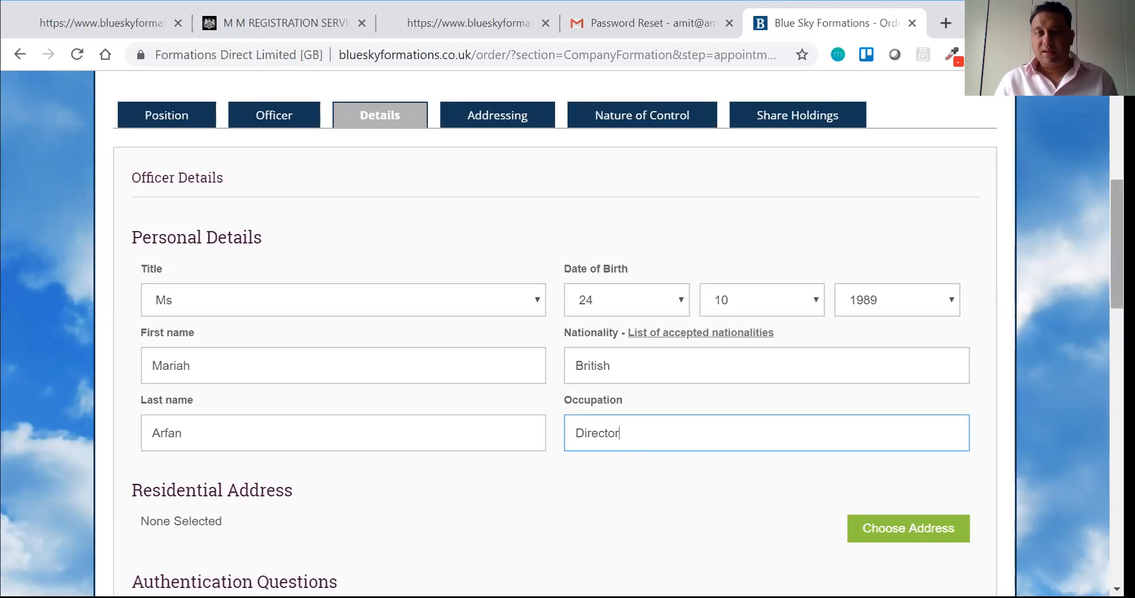
pyautogui.scroll(-3, 562, 333)
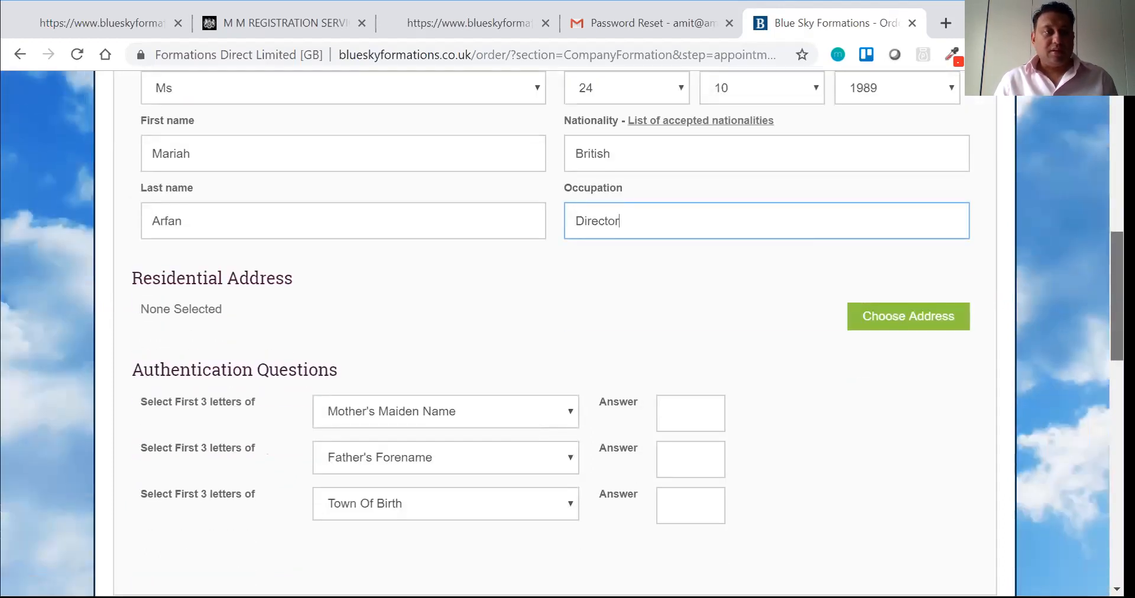
pyautogui.click(890, 322)
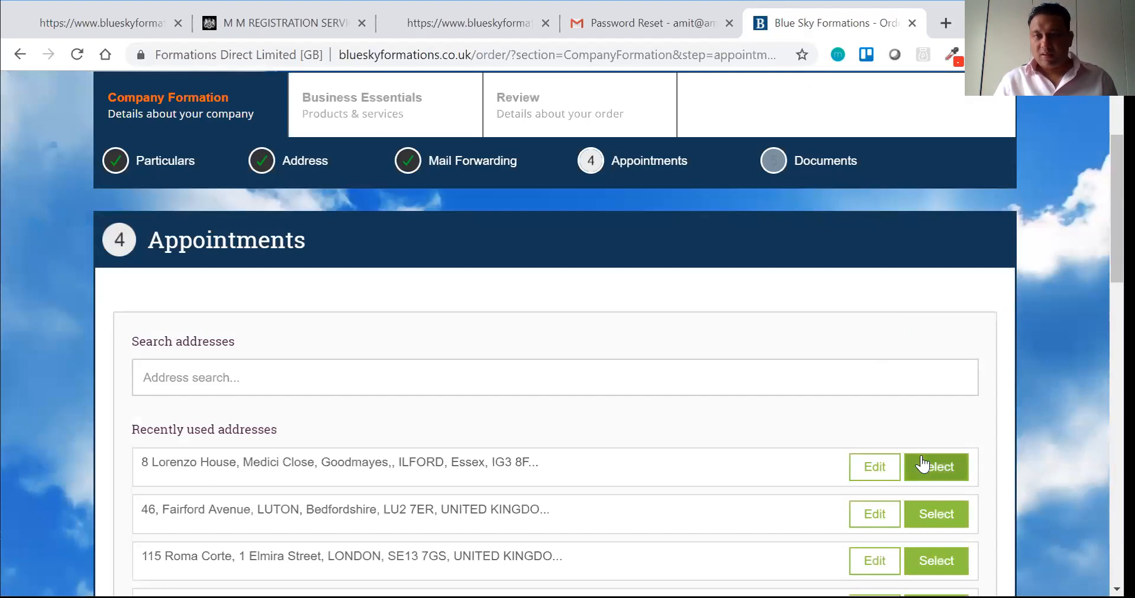
# Step: Use the most recent address as residential and switch the third authentication question to National Insurance
pyautogui.click(922, 462)
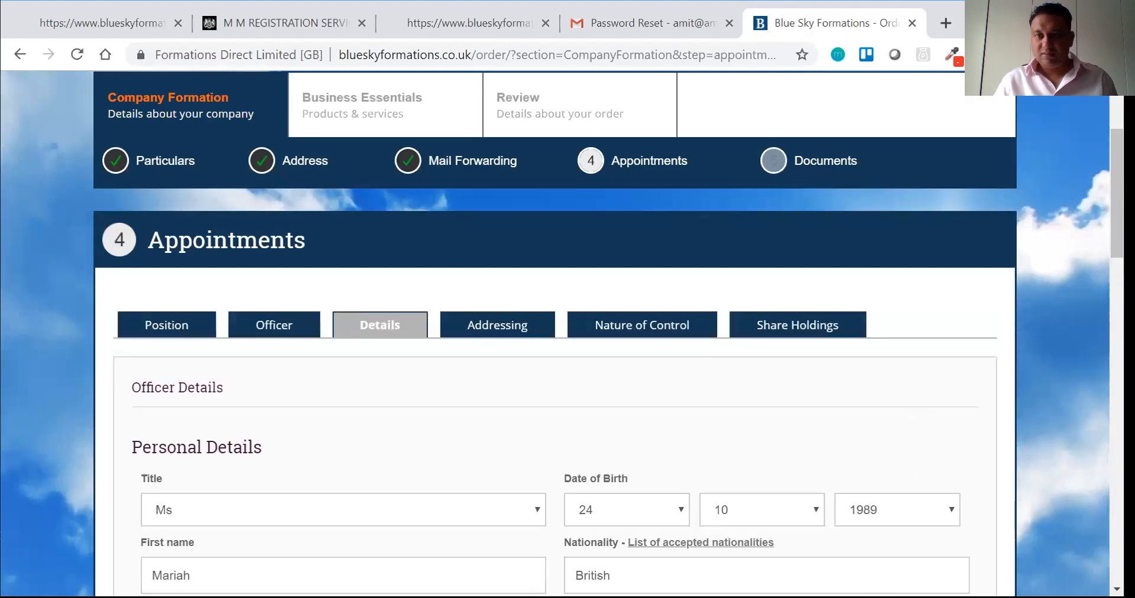
pyautogui.scroll(-8, 567, 331)
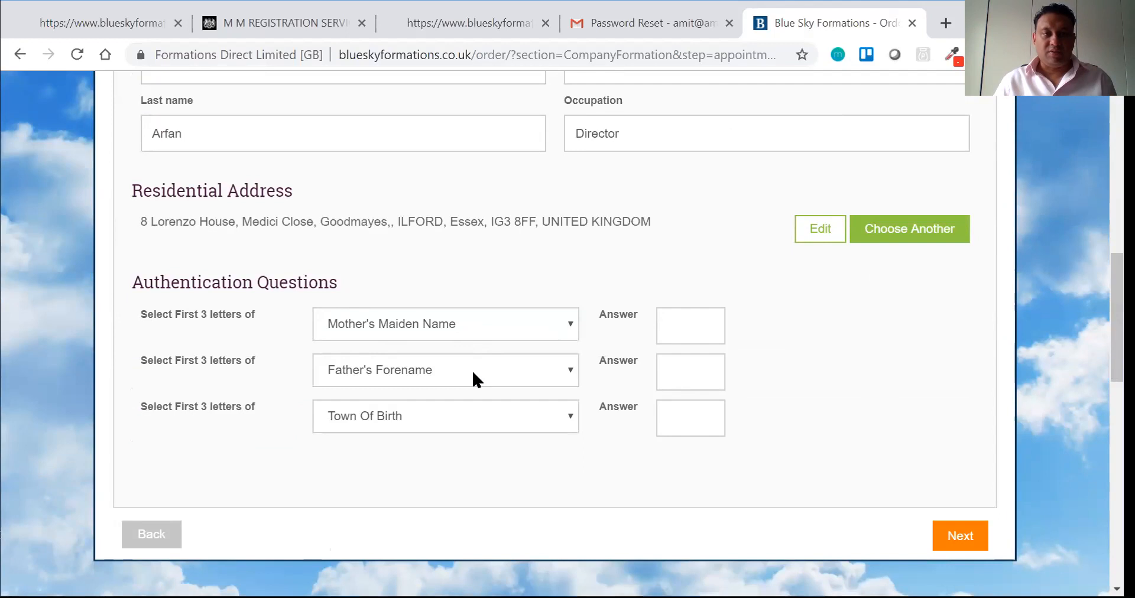
pyautogui.click(462, 422)
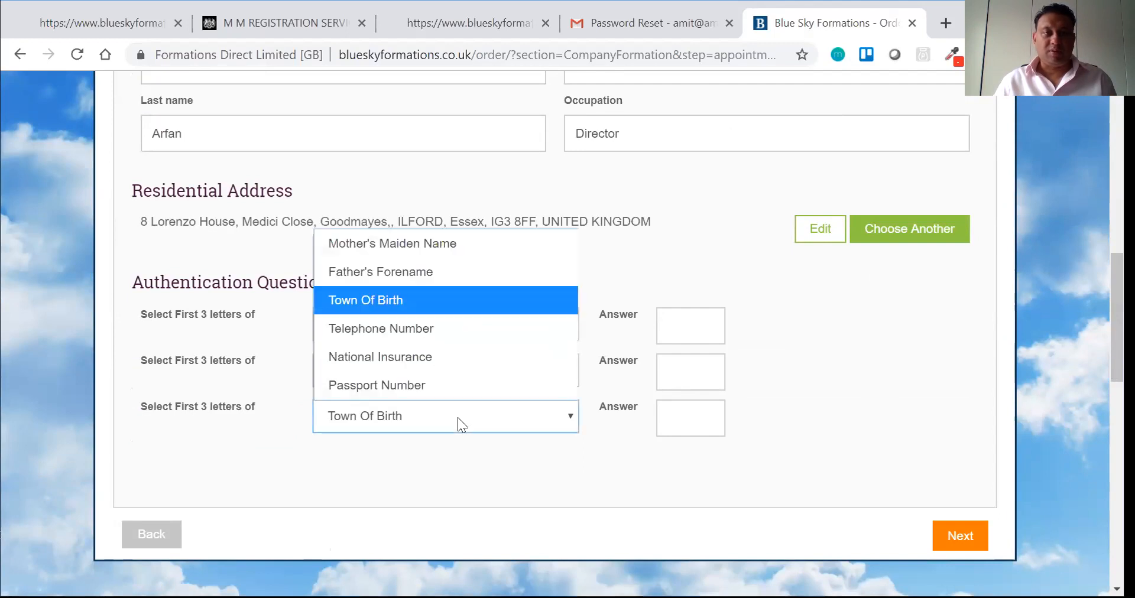
pyautogui.click(443, 358)
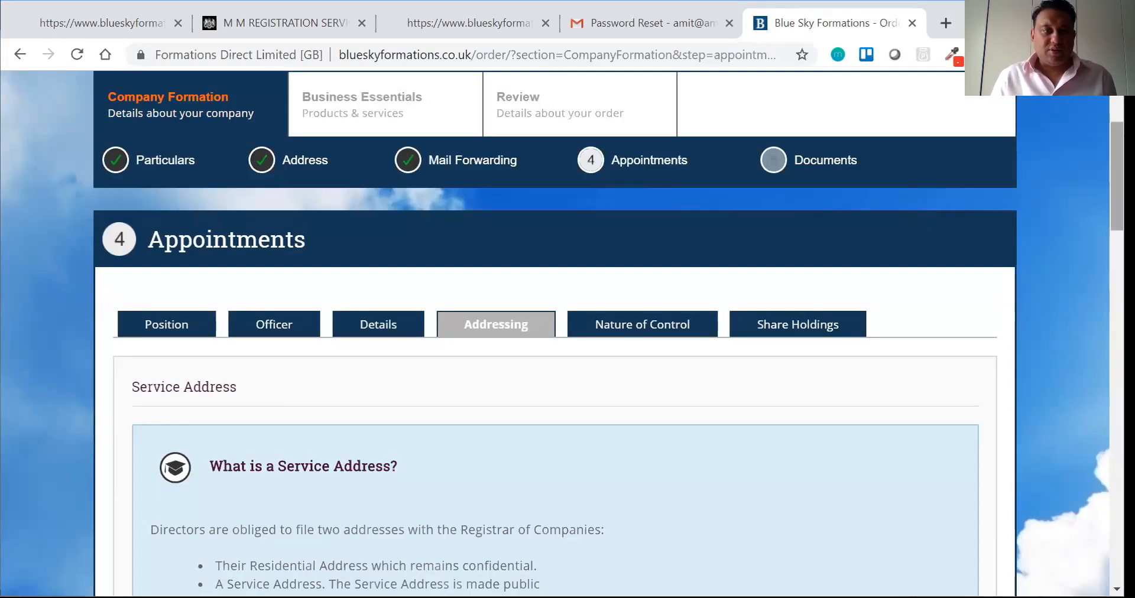
# Step: Select the most recently used address as the officer's service address and continue
pyautogui.scroll(-8, 1052, 259)
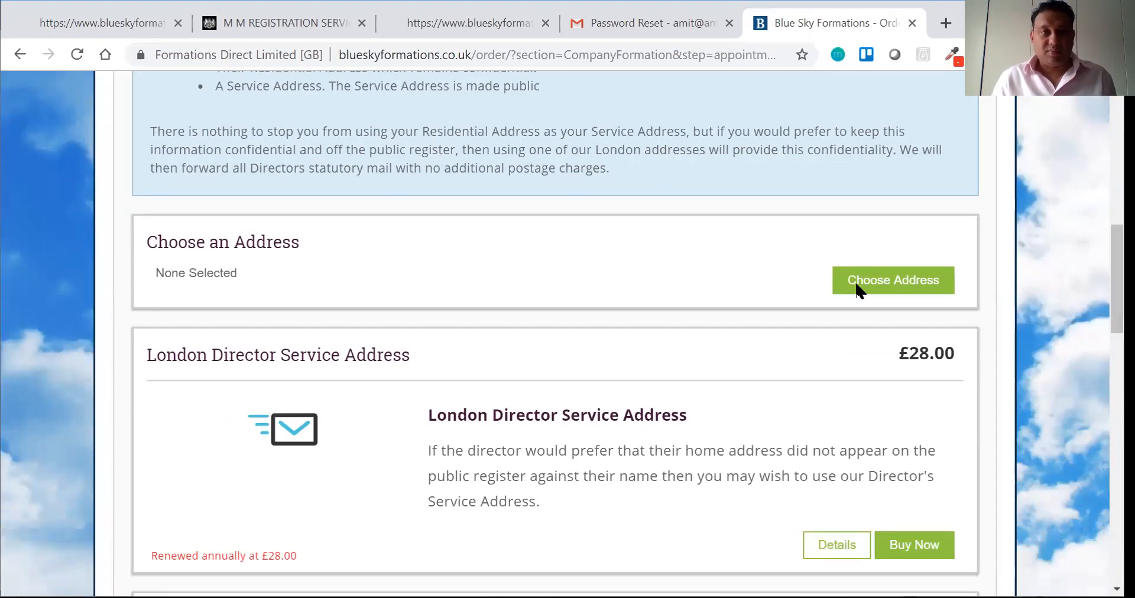
pyautogui.click(857, 286)
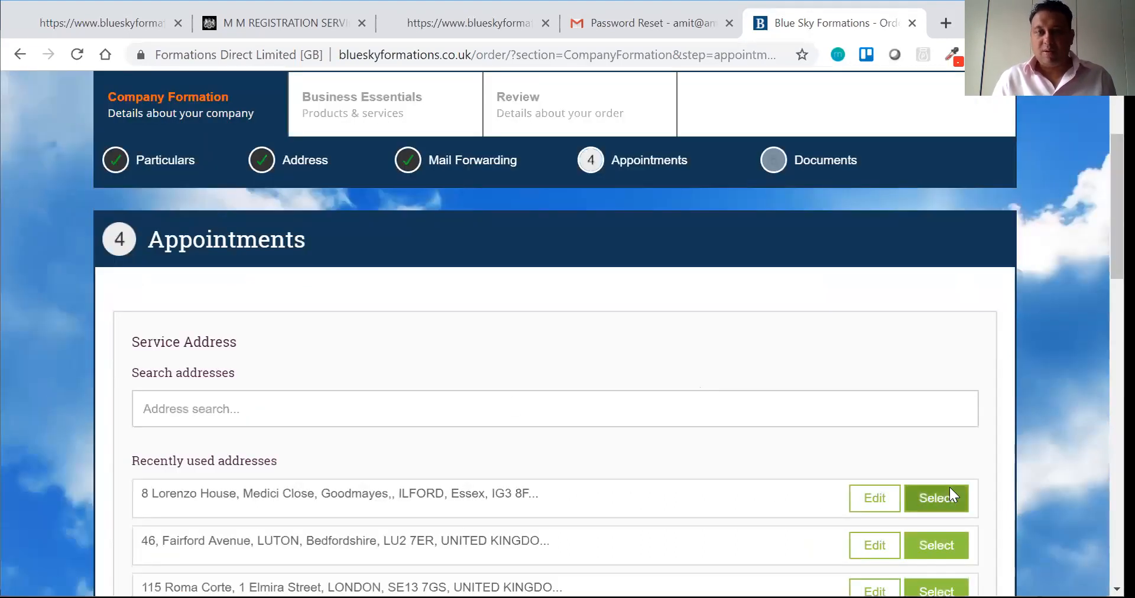
pyautogui.click(951, 497)
pyautogui.scroll(-15, 561, 331)
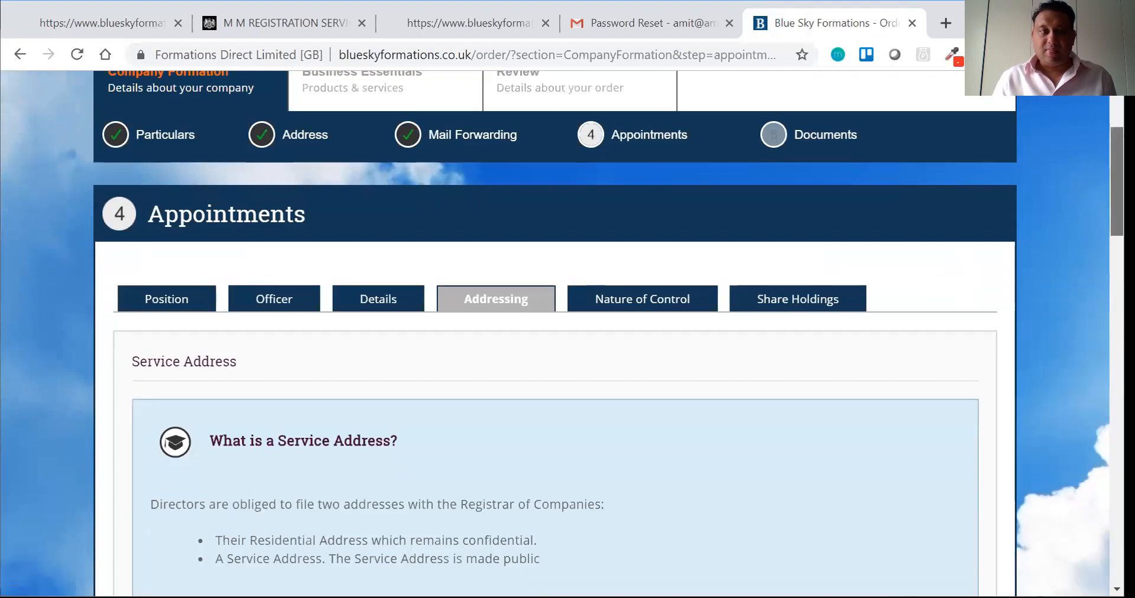
pyautogui.scroll(2, 562, 331)
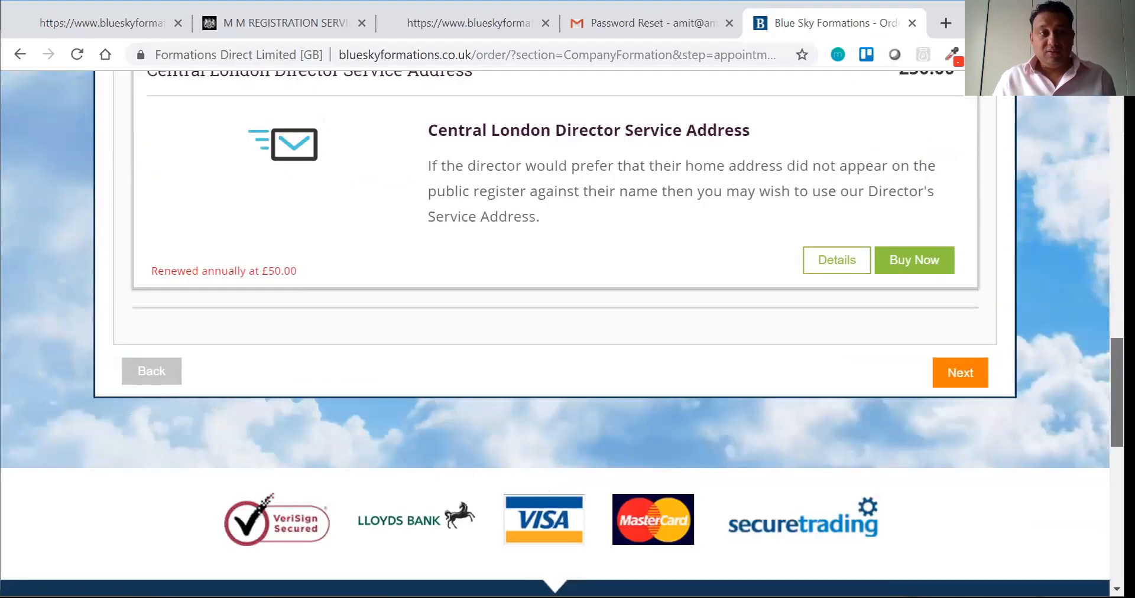
pyautogui.click(948, 385)
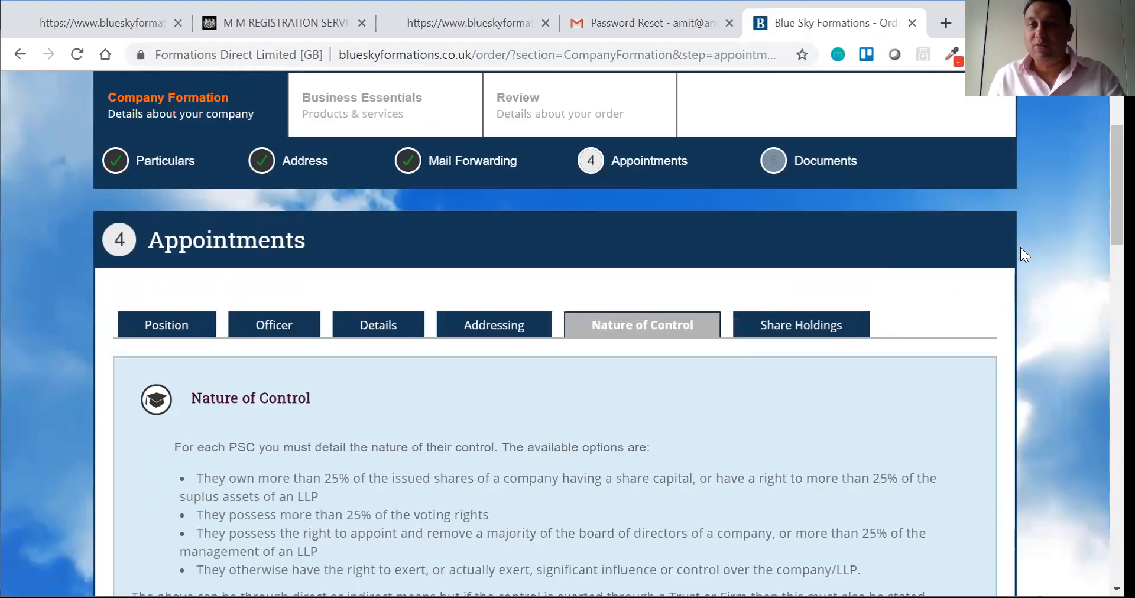
# Step: Set share ownership and voting rights to 75% or more, and board appointment power to Yes
pyautogui.scroll(-8, 1020, 247)
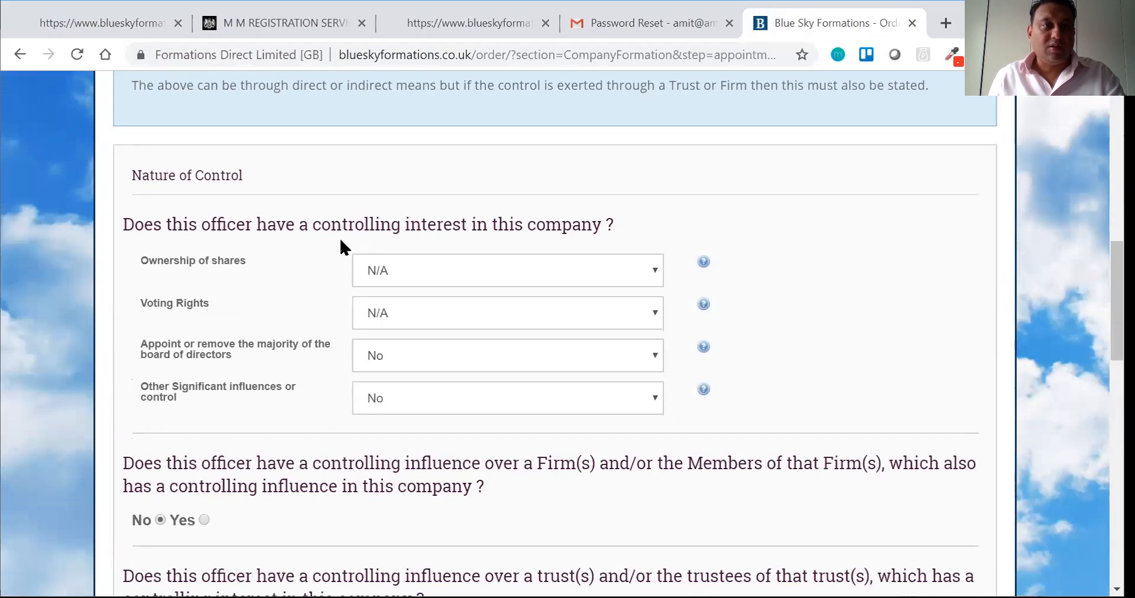
pyautogui.click(387, 271)
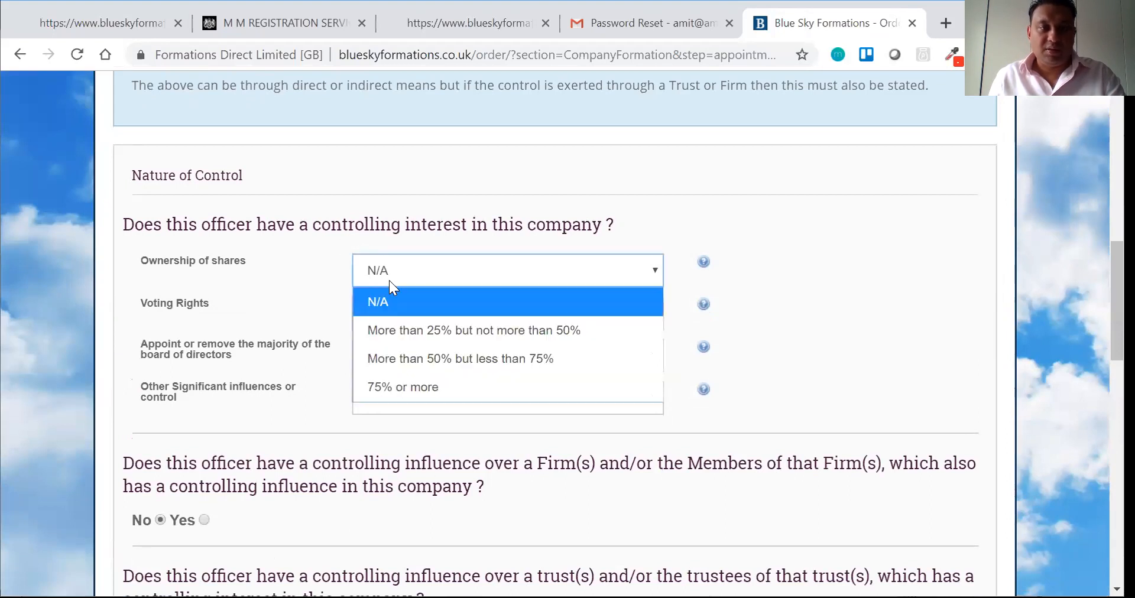
pyautogui.click(397, 387)
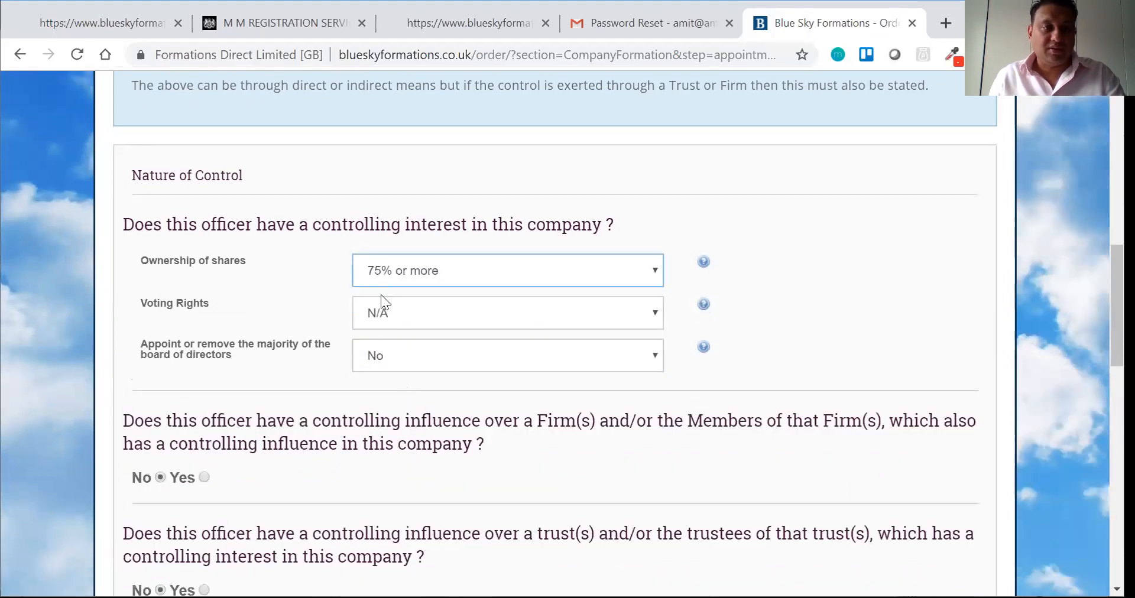
pyautogui.click(387, 313)
pyautogui.click(398, 421)
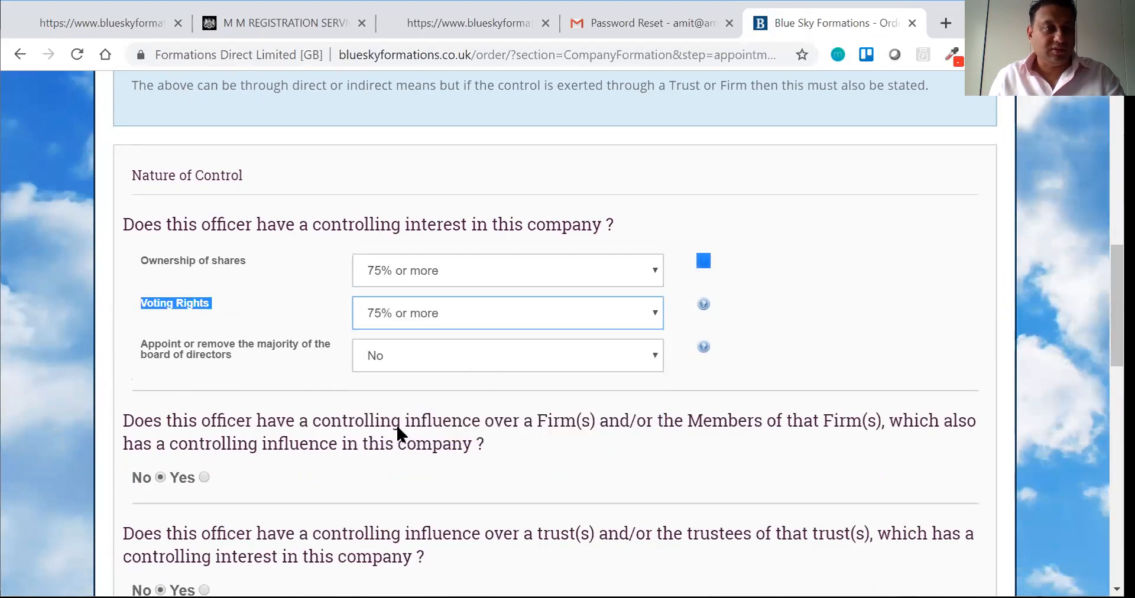
pyautogui.click(396, 353)
pyautogui.click(388, 387)
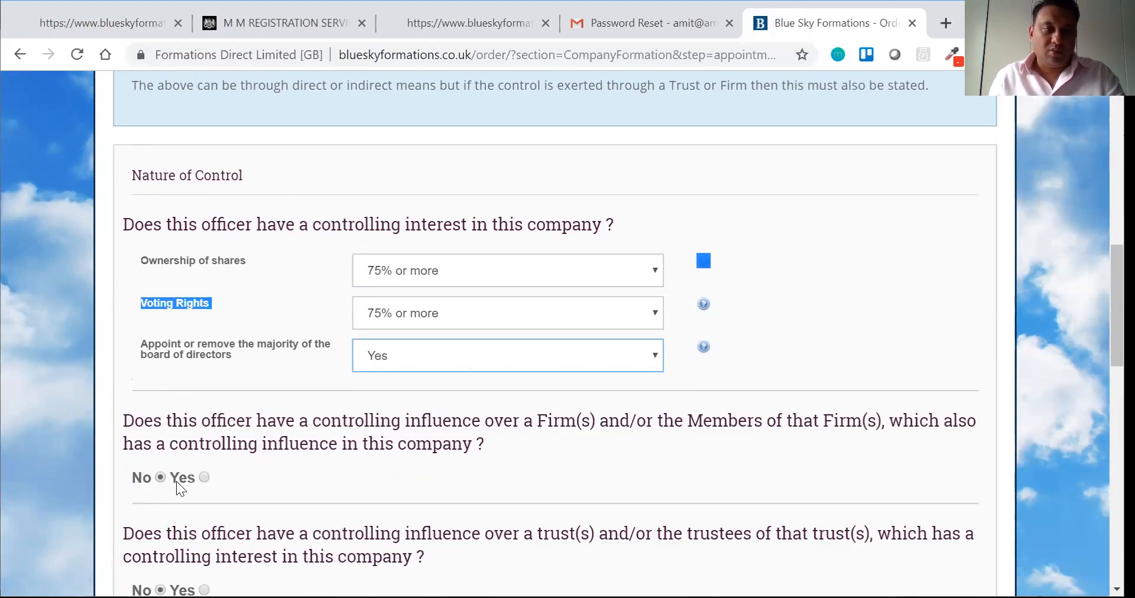
pyautogui.scroll(-4, 509, 290)
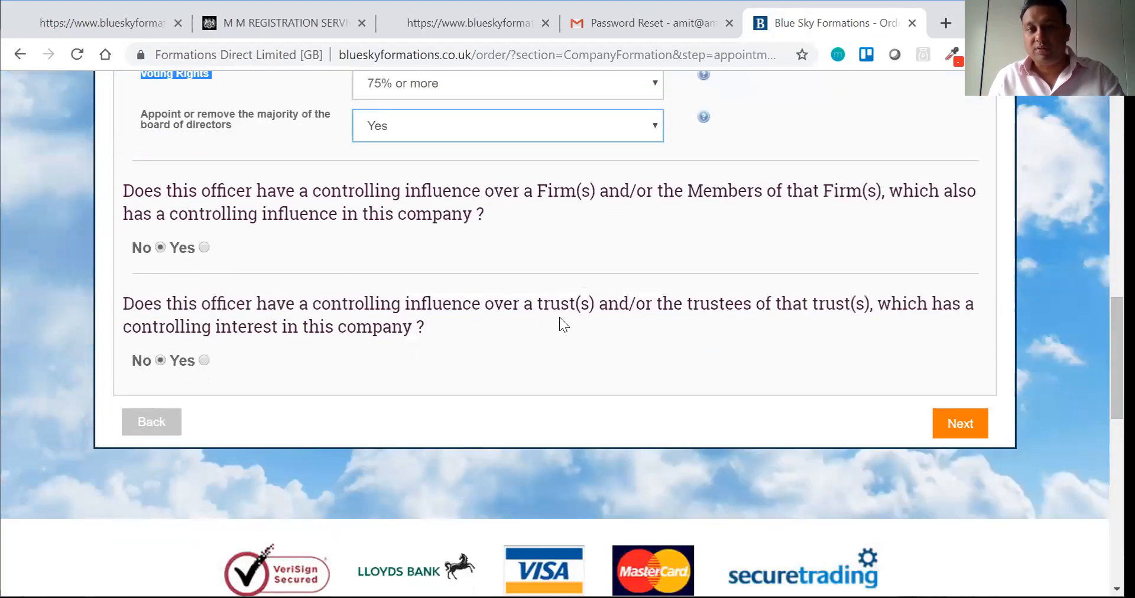
# Step: Enter a quantity of 100 ORDINARY shares at 1 GBP and save the holding
pyautogui.click(946, 424)
pyautogui.doubleClick(380, 392)
pyautogui.write('100')
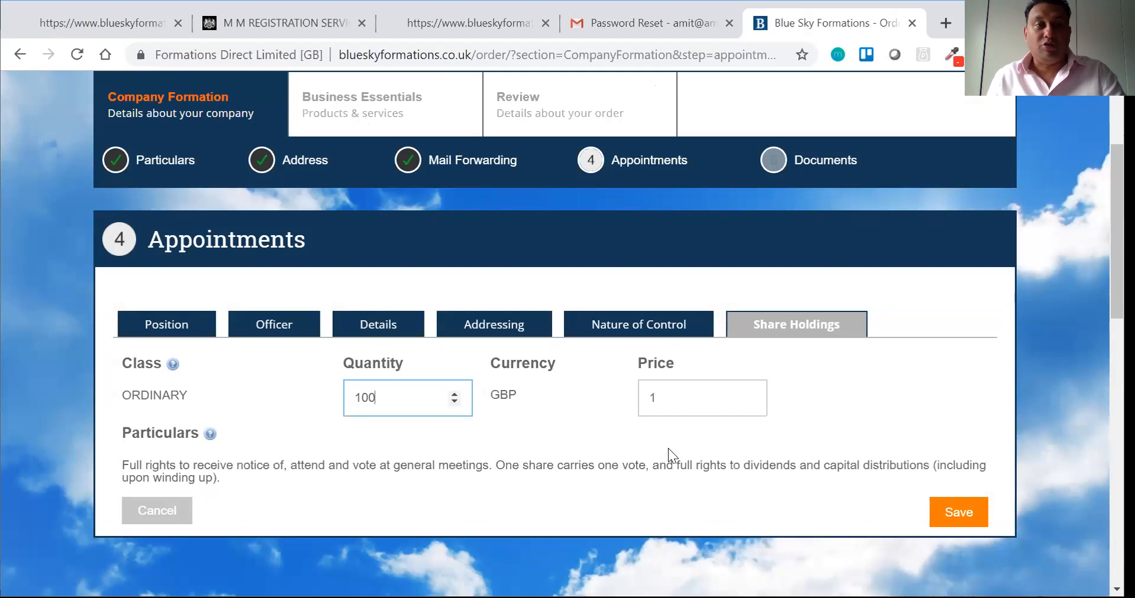
pyautogui.click(974, 525)
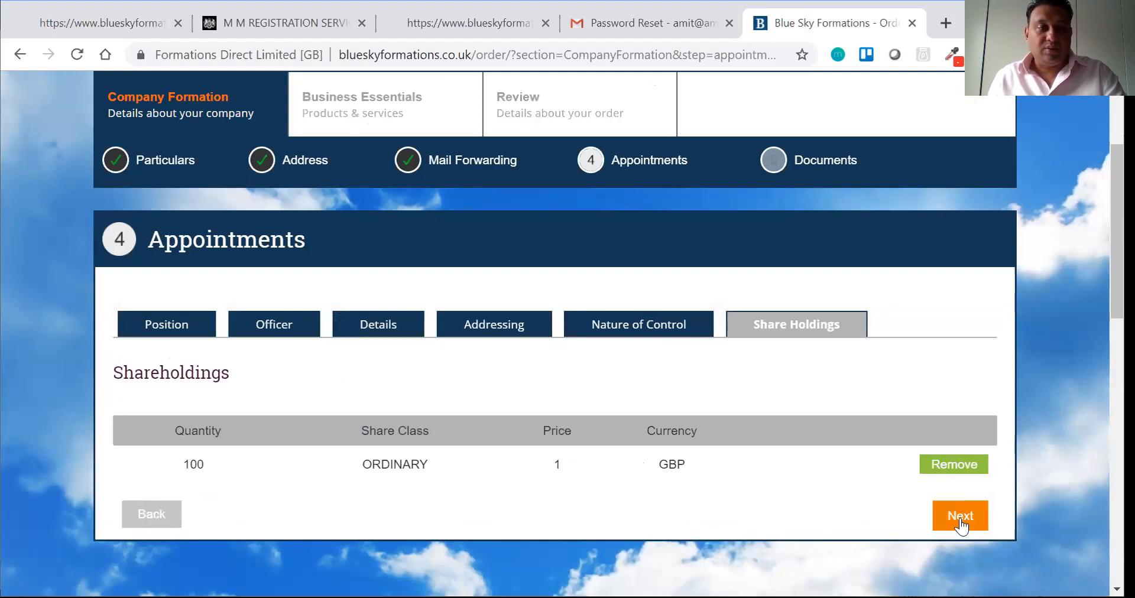
# Step: Save the officer, review the appointments list, and continue to the Documents step
pyautogui.click(960, 517)
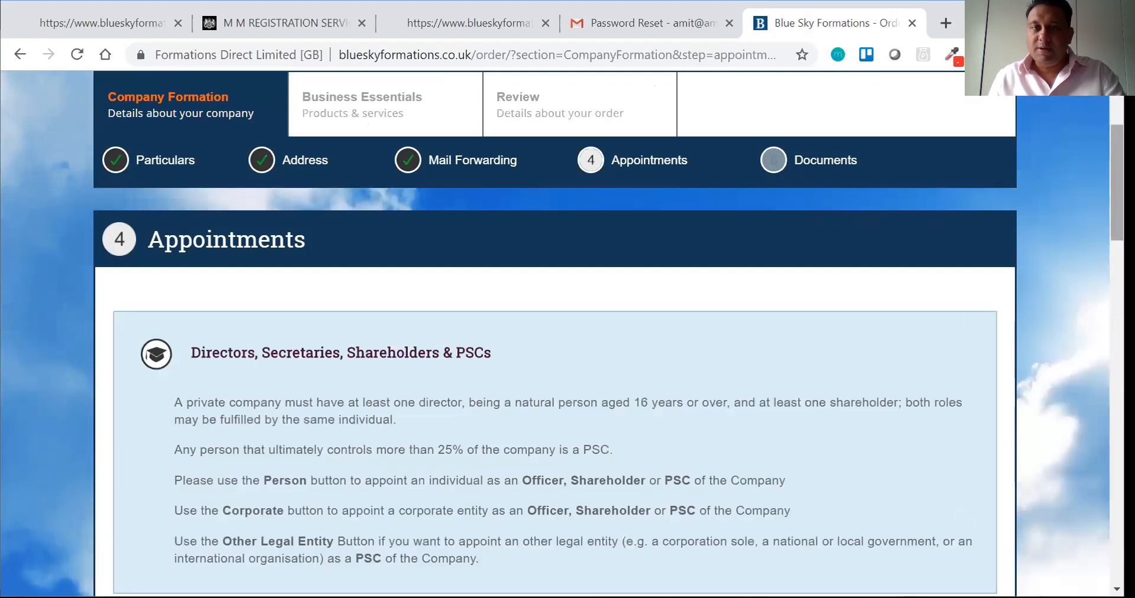
pyautogui.scroll(-8, 591, 331)
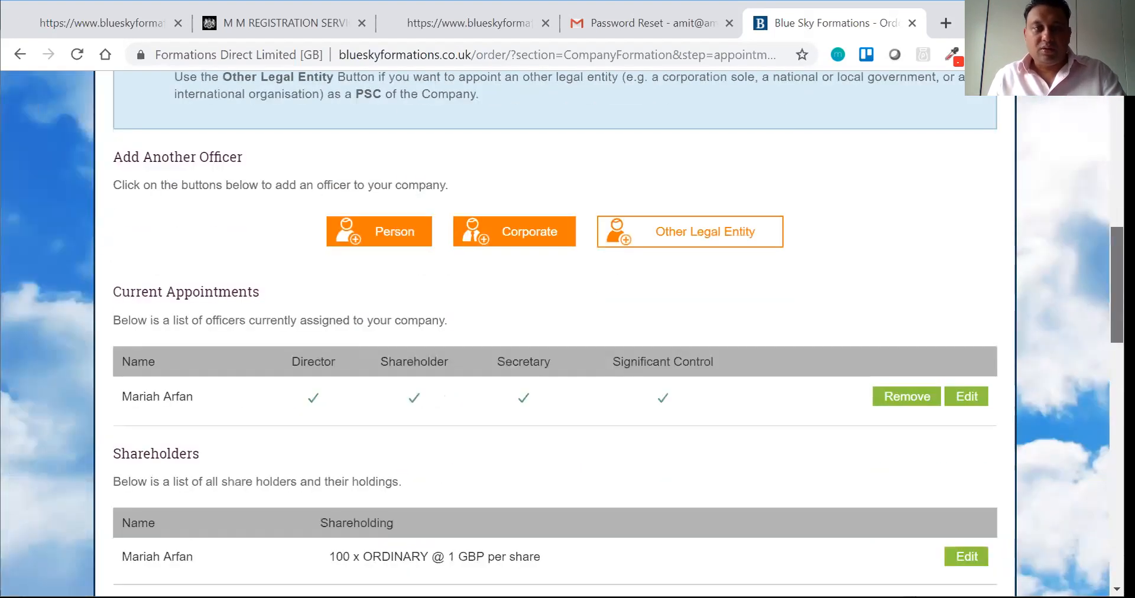
pyautogui.scroll(-3, 562, 331)
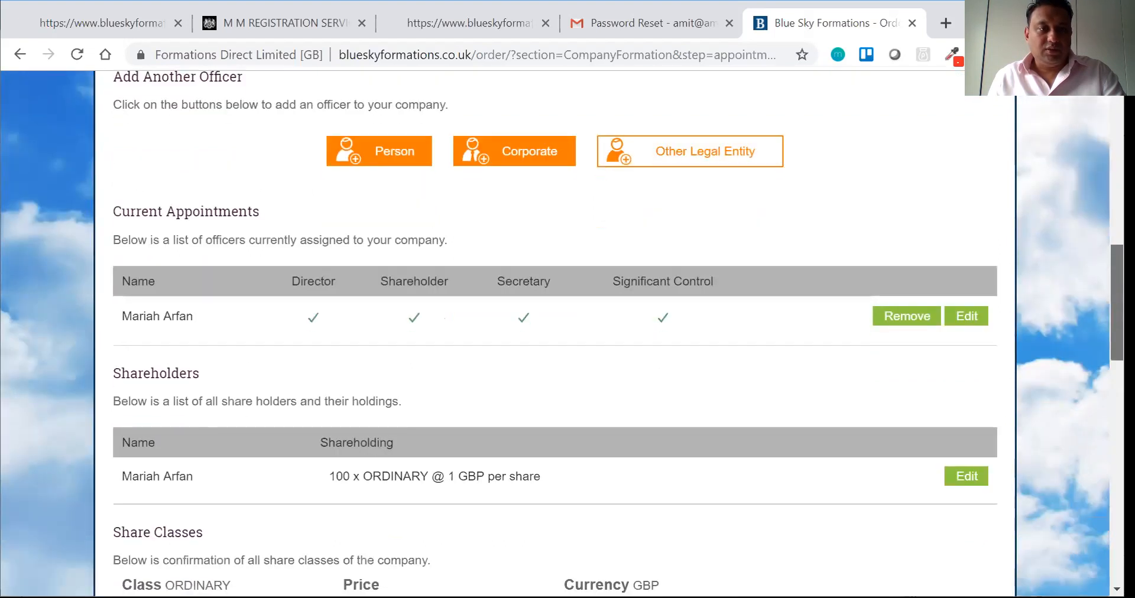
pyautogui.scroll(-3, 869, 378)
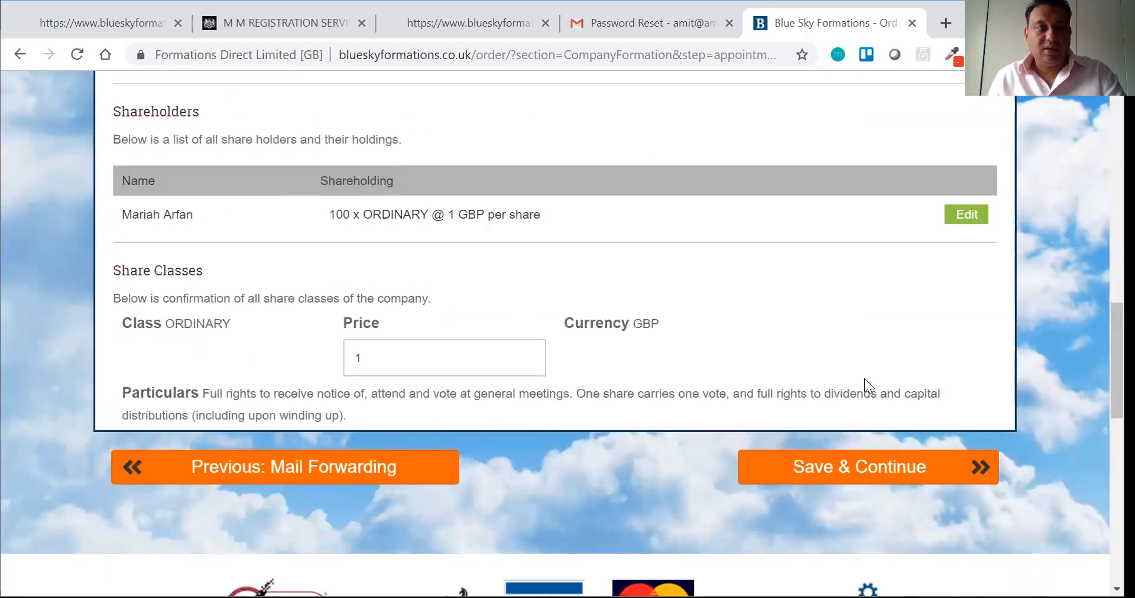
pyautogui.scroll(8, 864, 378)
pyautogui.scroll(-10, 836, 473)
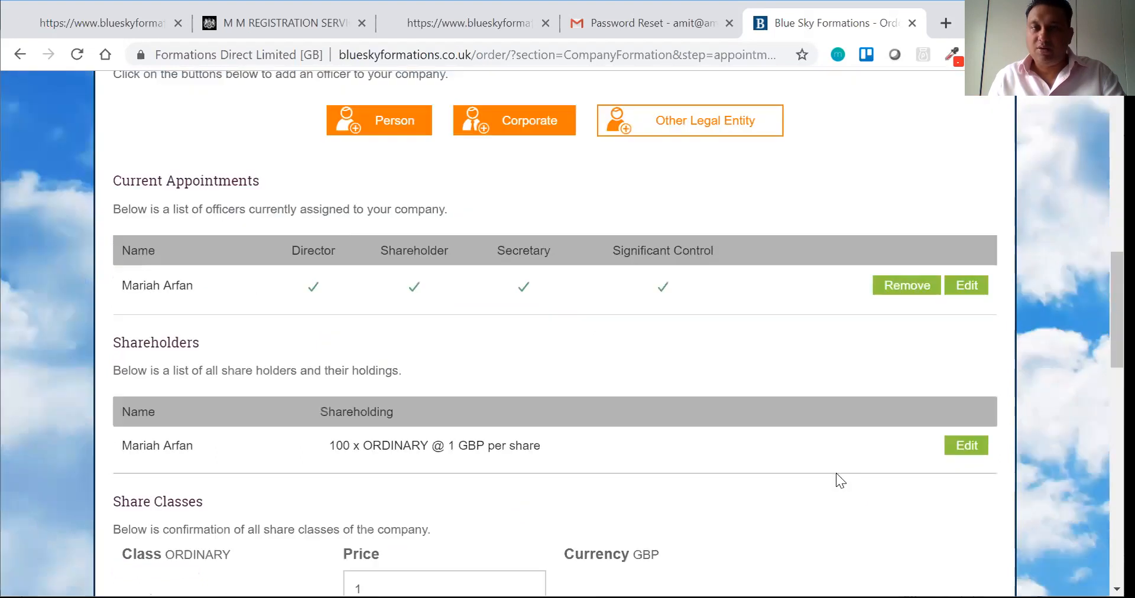
pyautogui.scroll(2, 824, 431)
pyautogui.click(817, 471)
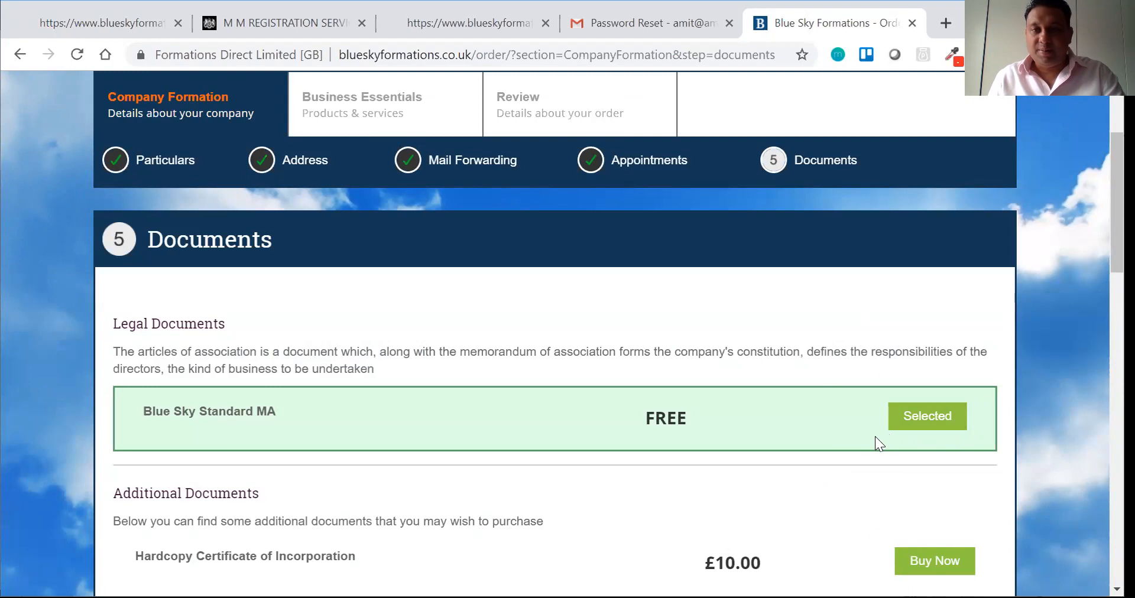
# Step: Keep the free Blue Sky Standard MA articles and save the Documents step
pyautogui.scroll(-3, 562, 331)
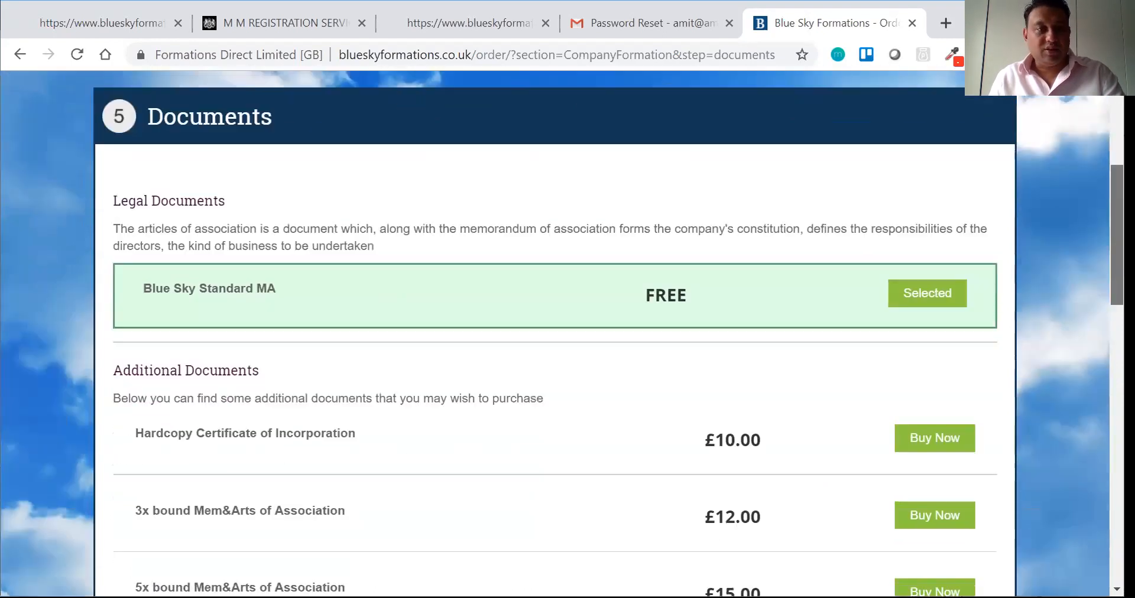
pyautogui.scroll(-3, 943, 324)
pyautogui.scroll(3, 943, 324)
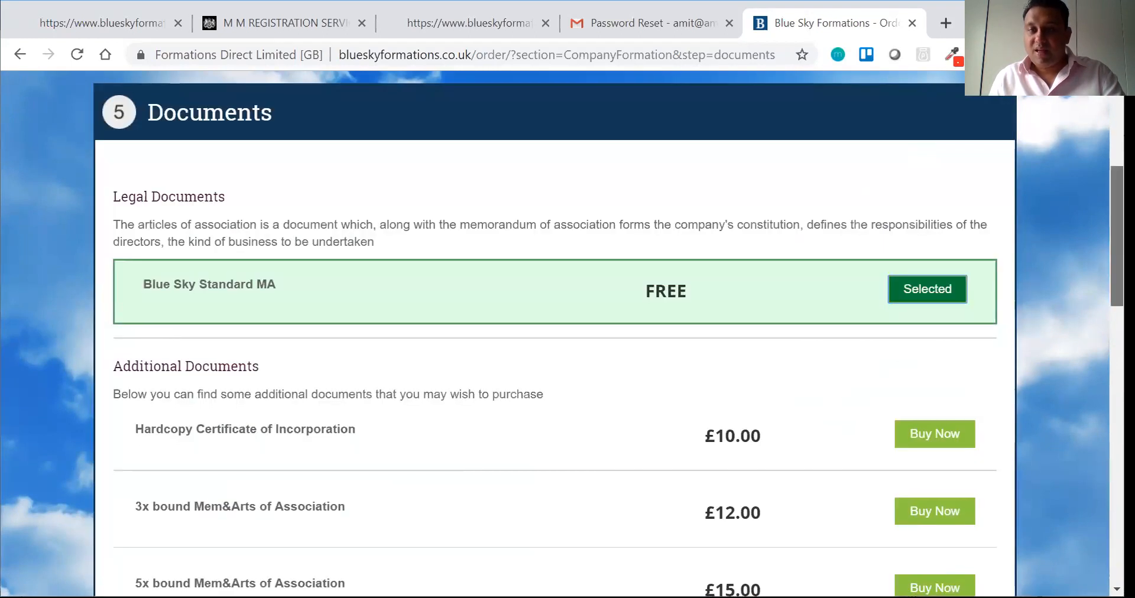
pyautogui.scroll(-5, 1075, 326)
pyautogui.click(902, 364)
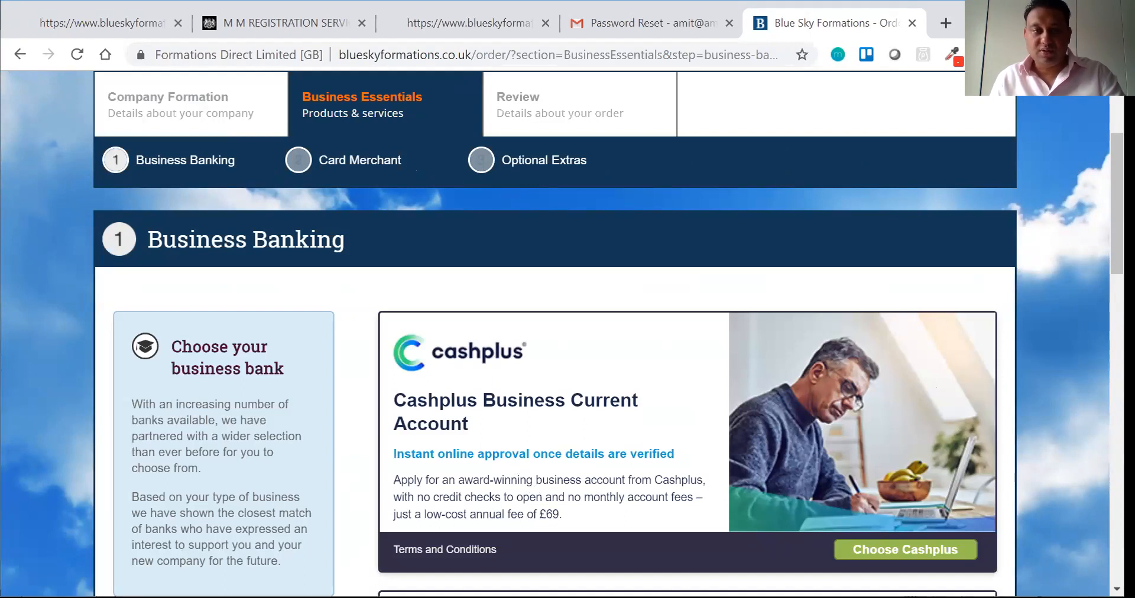
# Step: Skip the Cashplus and Tide business bank offers and save Business Banking
pyautogui.scroll(-1, 561, 331)
pyautogui.scroll(-5, 561, 331)
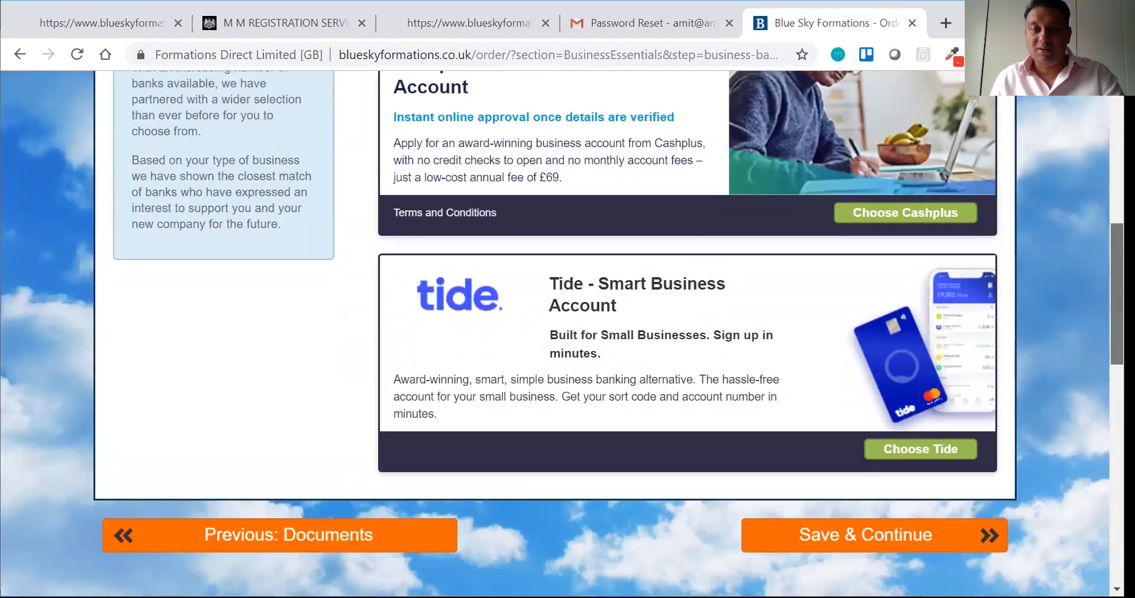
pyautogui.scroll(3, 562, 331)
pyautogui.scroll(-4, 562, 331)
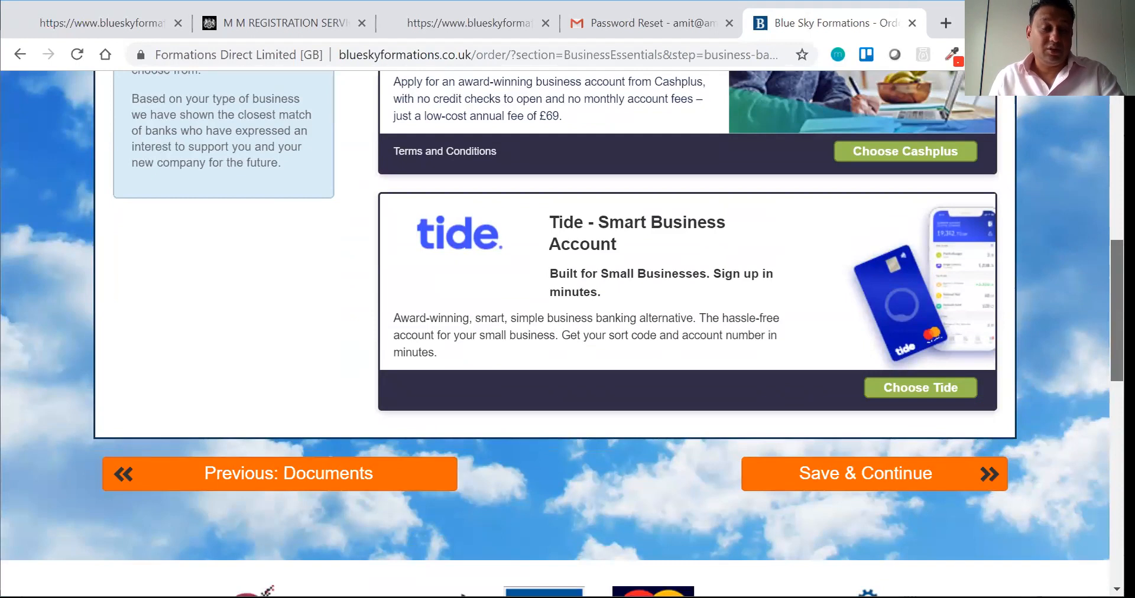
pyautogui.scroll(-1, 561, 330)
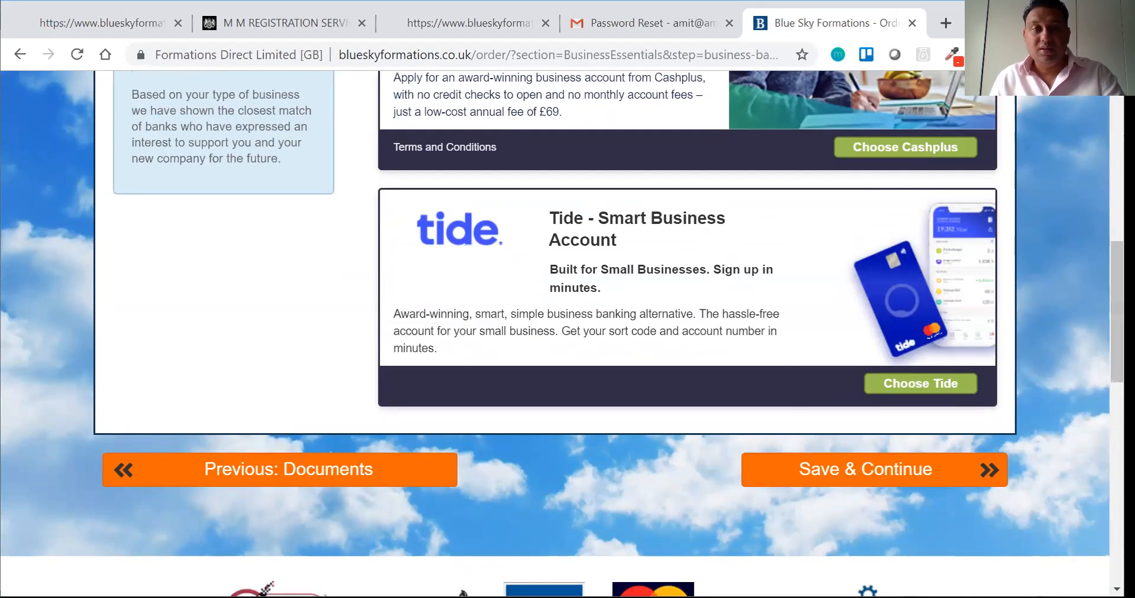
pyautogui.click(896, 472)
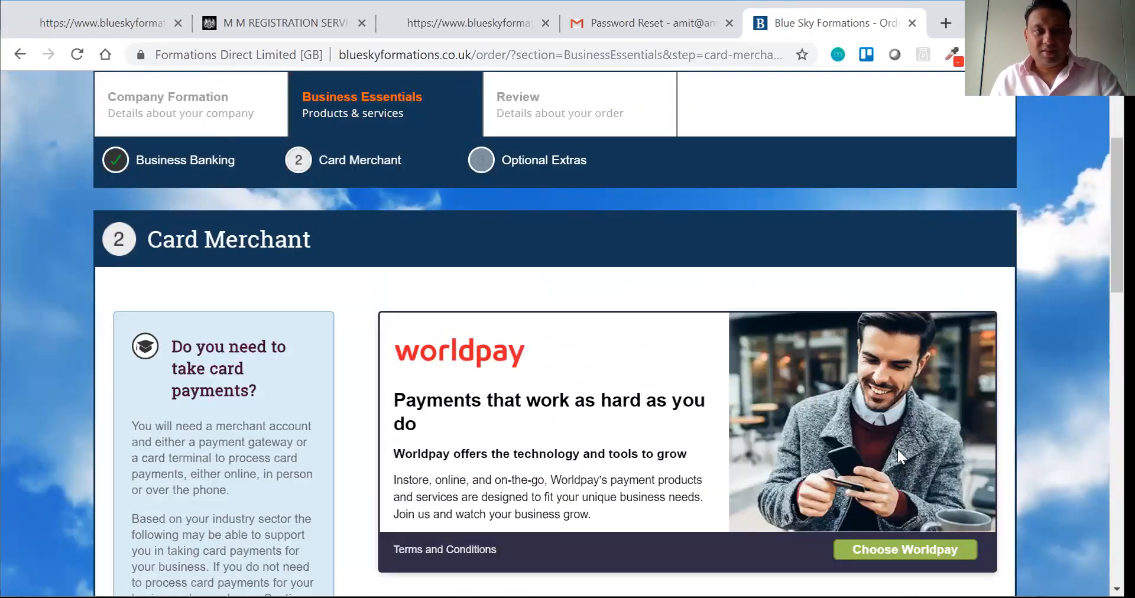
# Step: Skip the Worldpay card merchant offer and save the Card Merchant step
pyautogui.scroll(-4, 562, 332)
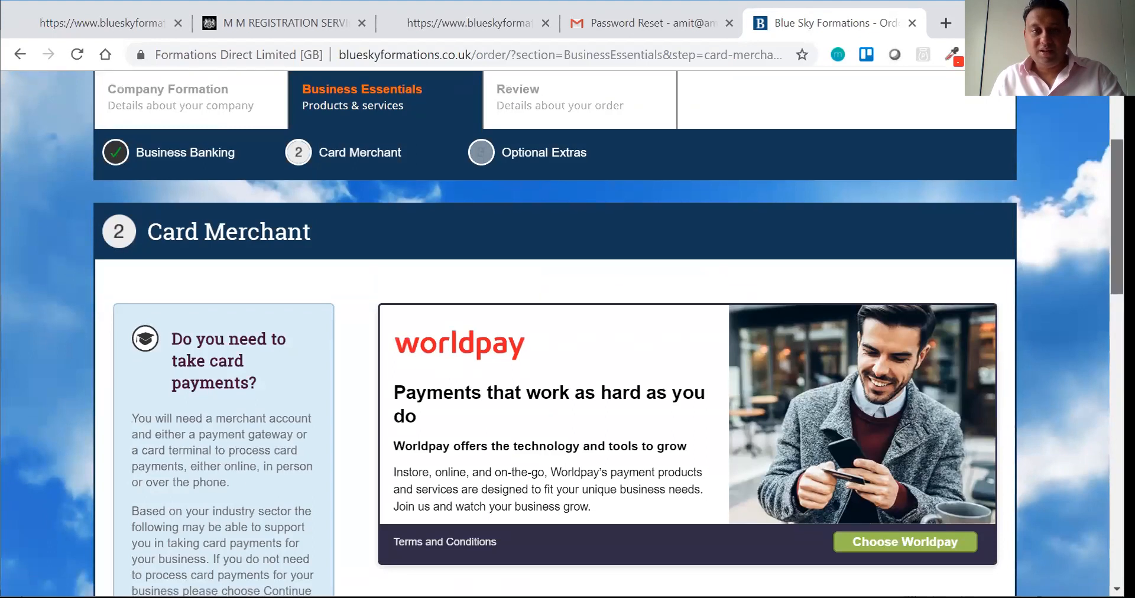
pyautogui.scroll(-2, 873, 340)
pyautogui.click(881, 391)
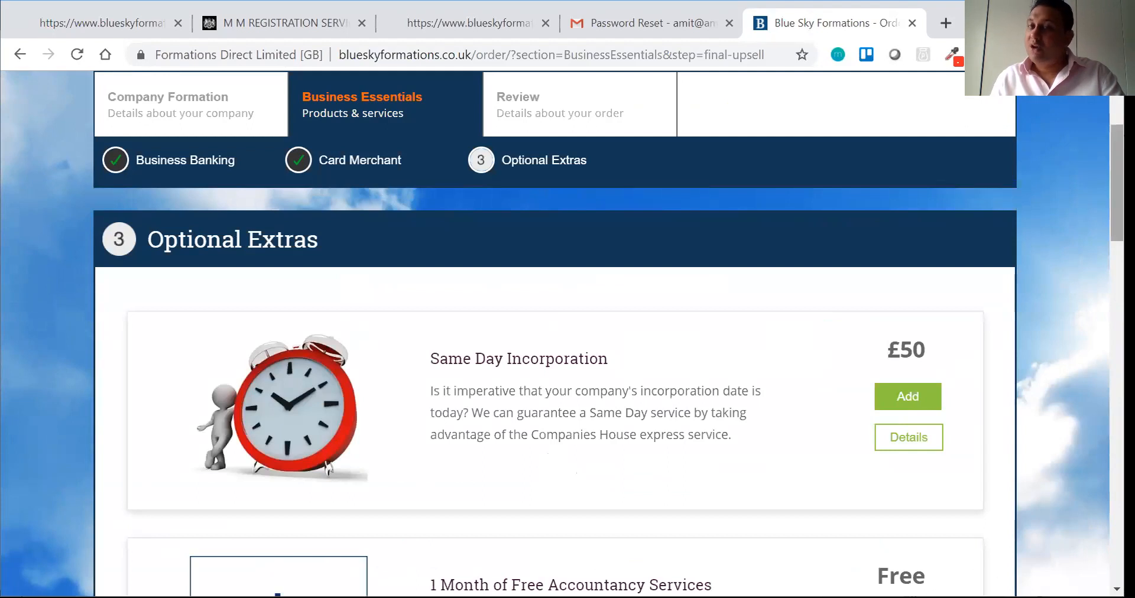
# Step: Decline every optional extra, including £50 Same Day Incorporation, and proceed to Review
pyautogui.scroll(-1, 562, 332)
pyautogui.scroll(-2, 562, 333)
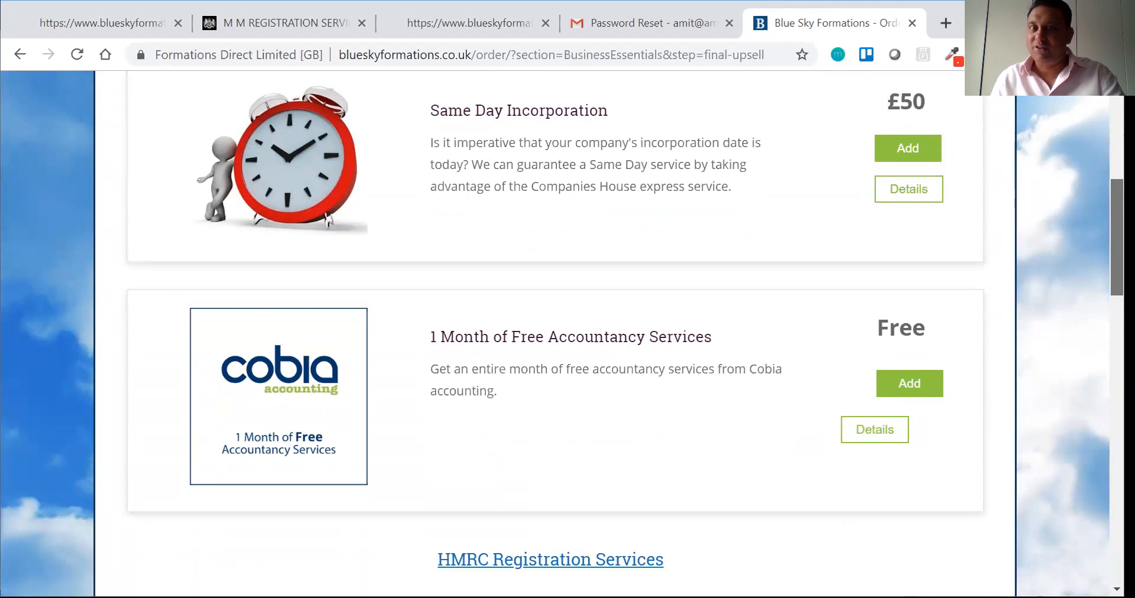
pyautogui.scroll(-4, 562, 334)
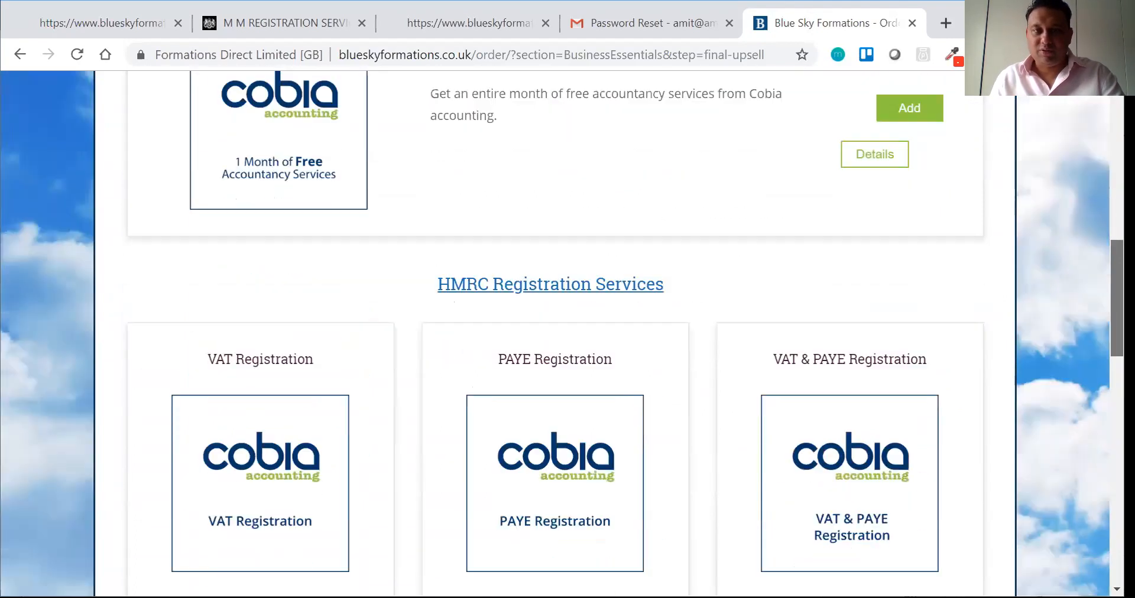
pyautogui.scroll(-2, 562, 333)
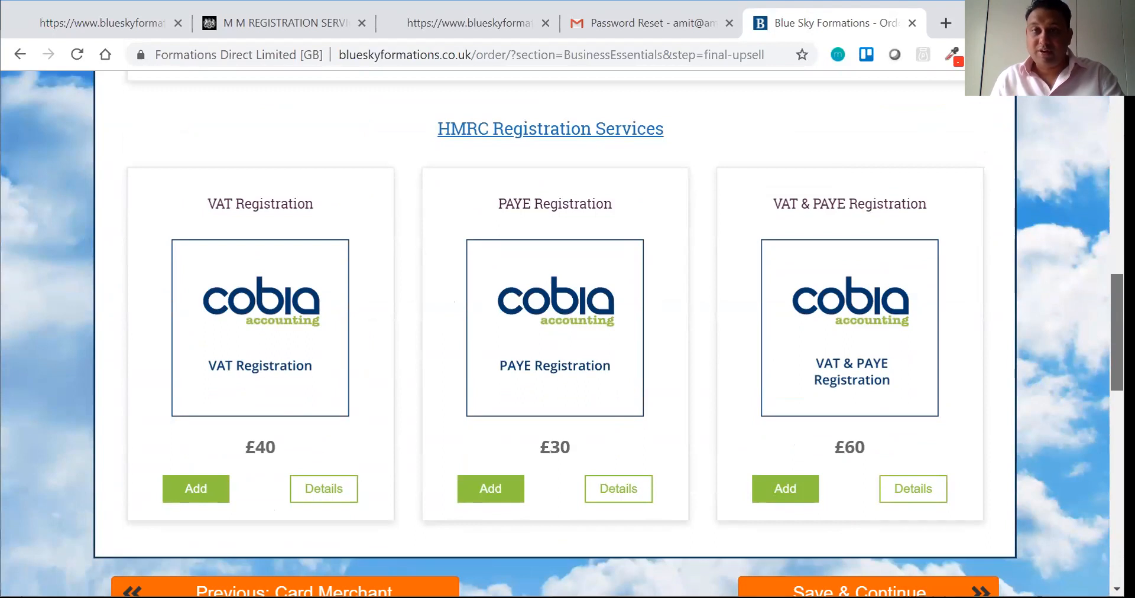
pyautogui.scroll(-4, 913, 454)
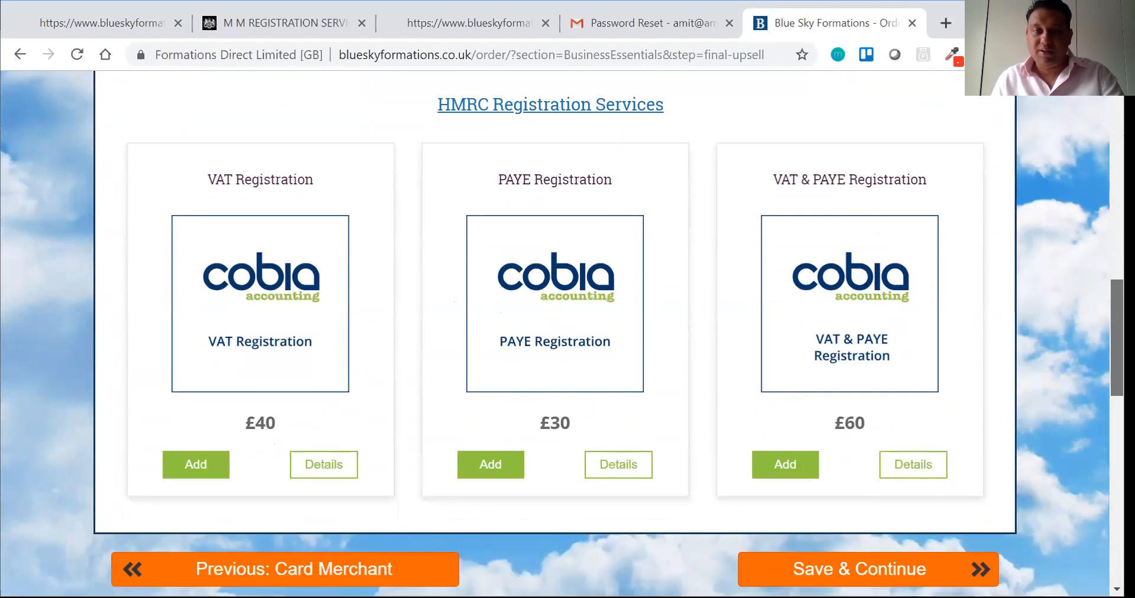
pyautogui.click(899, 356)
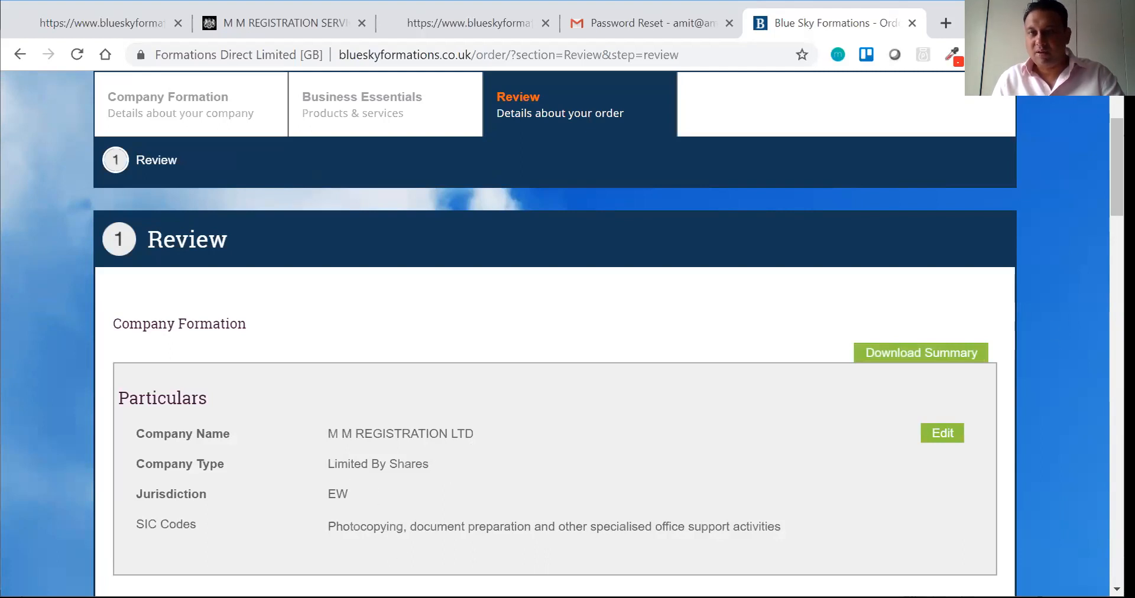
# Step: Check each review section for M M REGISTRATION LTD and continue to the £11.19 payment summary
pyautogui.scroll(-5, 561, 331)
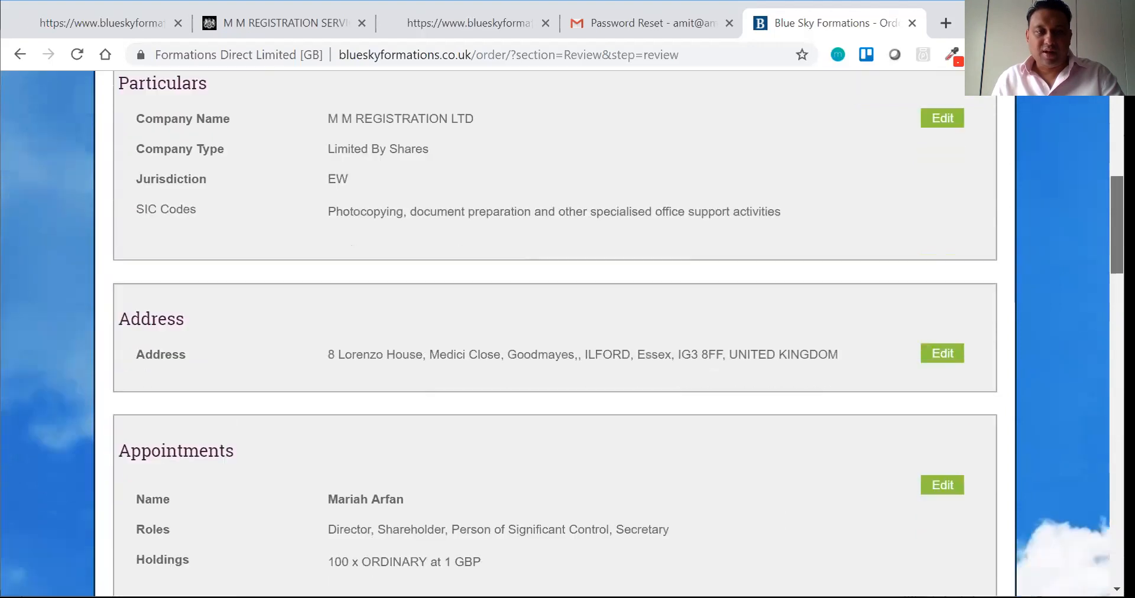
pyautogui.scroll(-3, 561, 331)
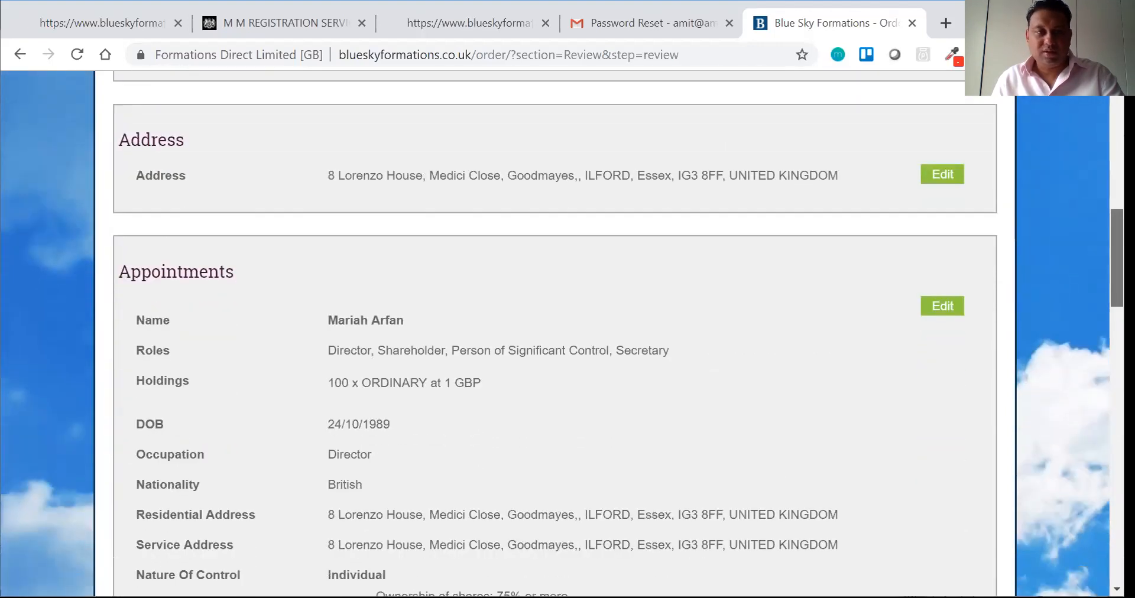
pyautogui.scroll(-8, 561, 331)
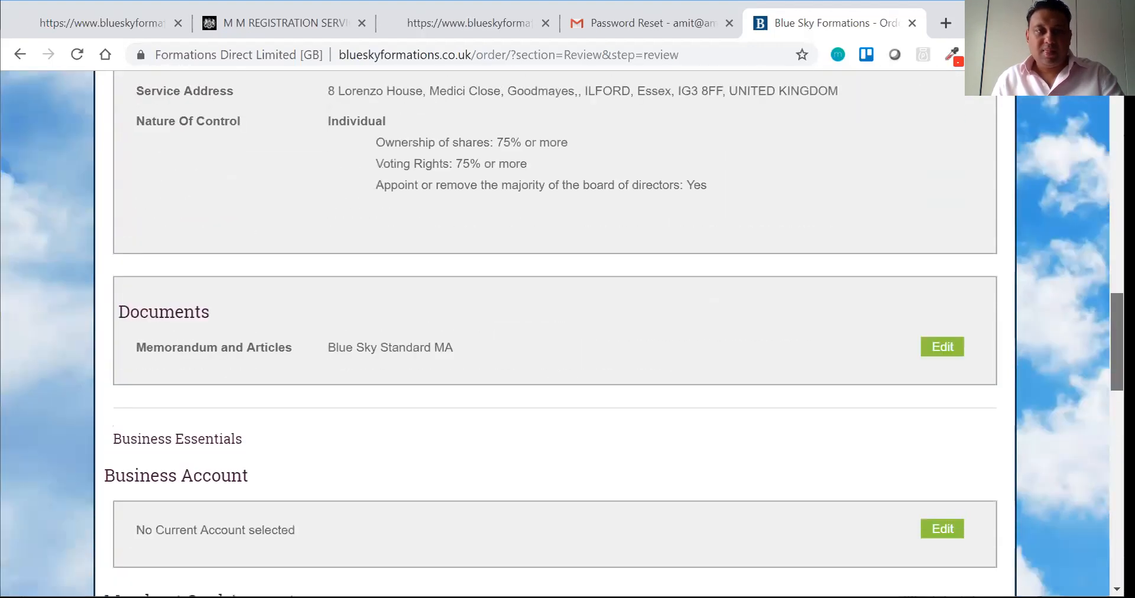
pyautogui.scroll(-4, 561, 331)
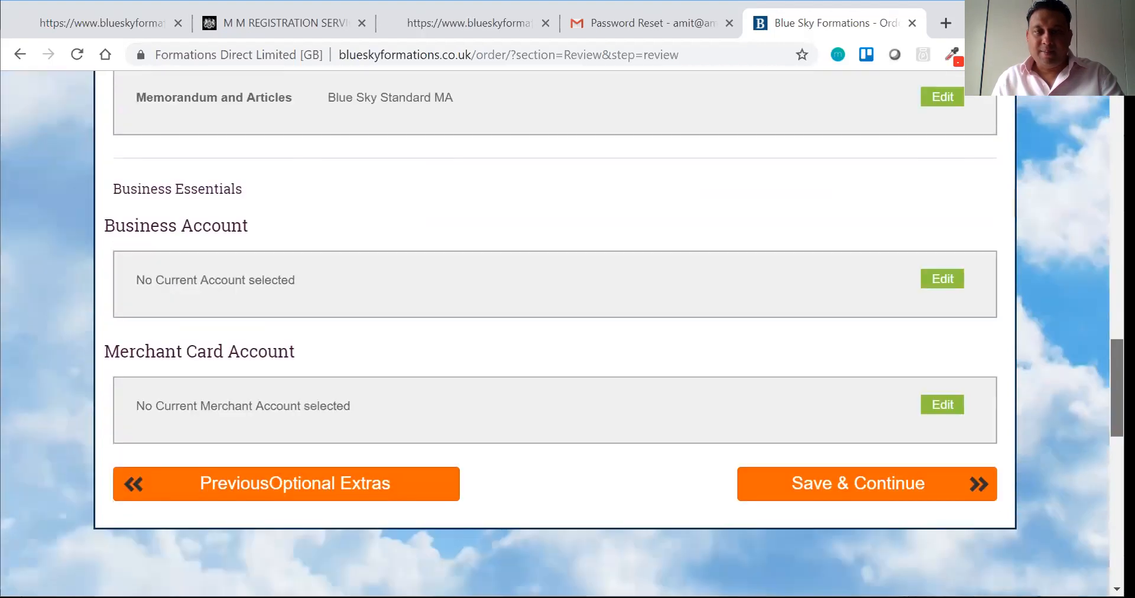
pyautogui.click(842, 475)
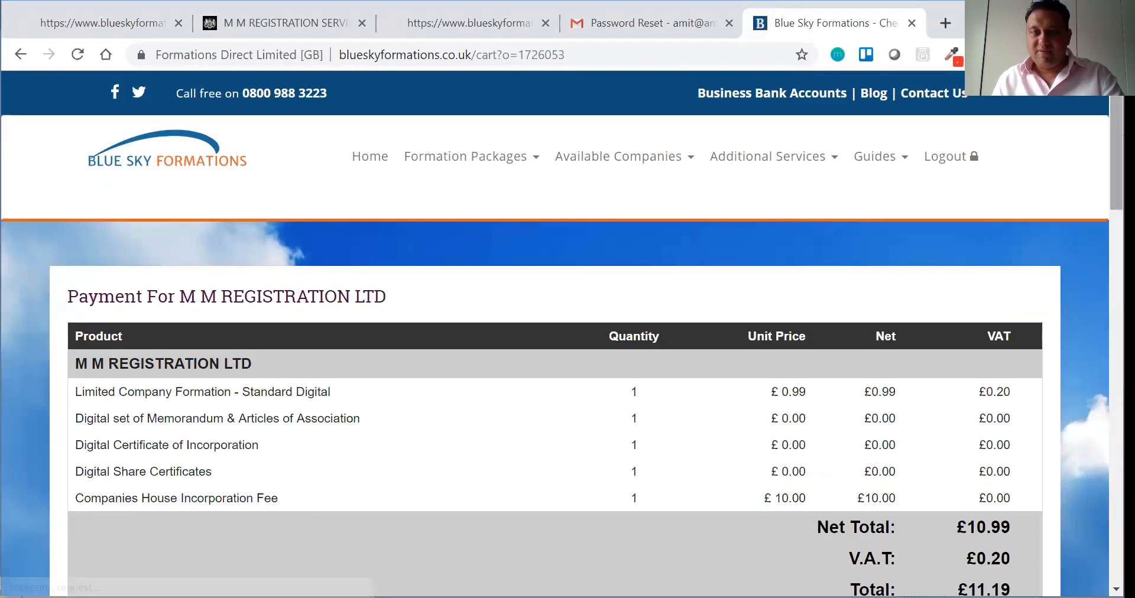
# Step: Check out the £11.19 order as an ICAI-supervised professional intermediary with terms accepted
pyautogui.scroll(-5, 522, 157)
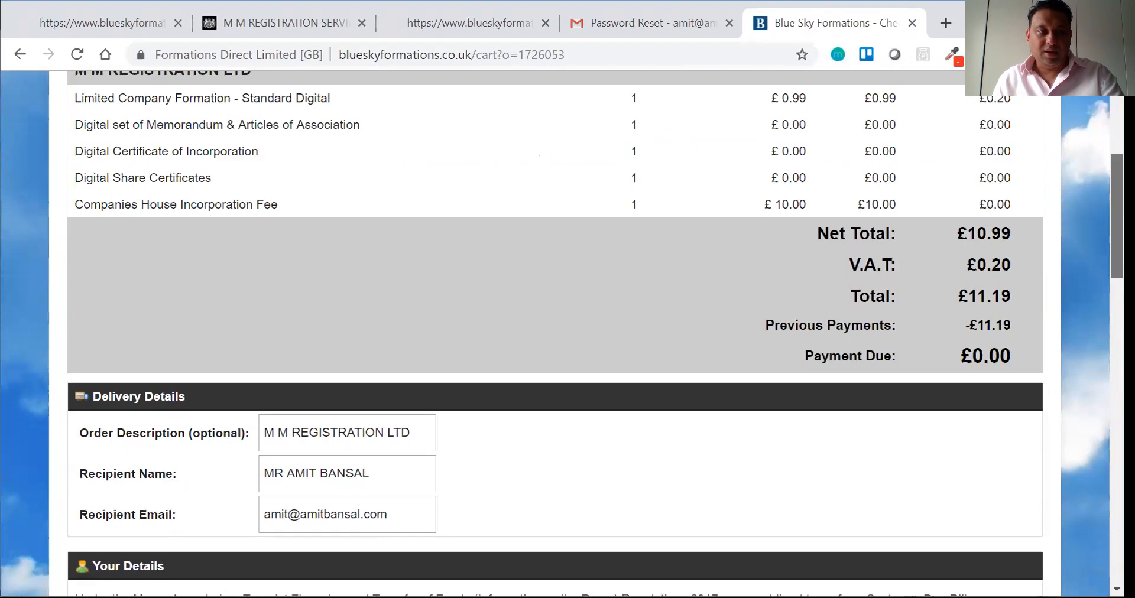
pyautogui.scroll(-1, 539, 156)
pyautogui.scroll(-5, 567, 331)
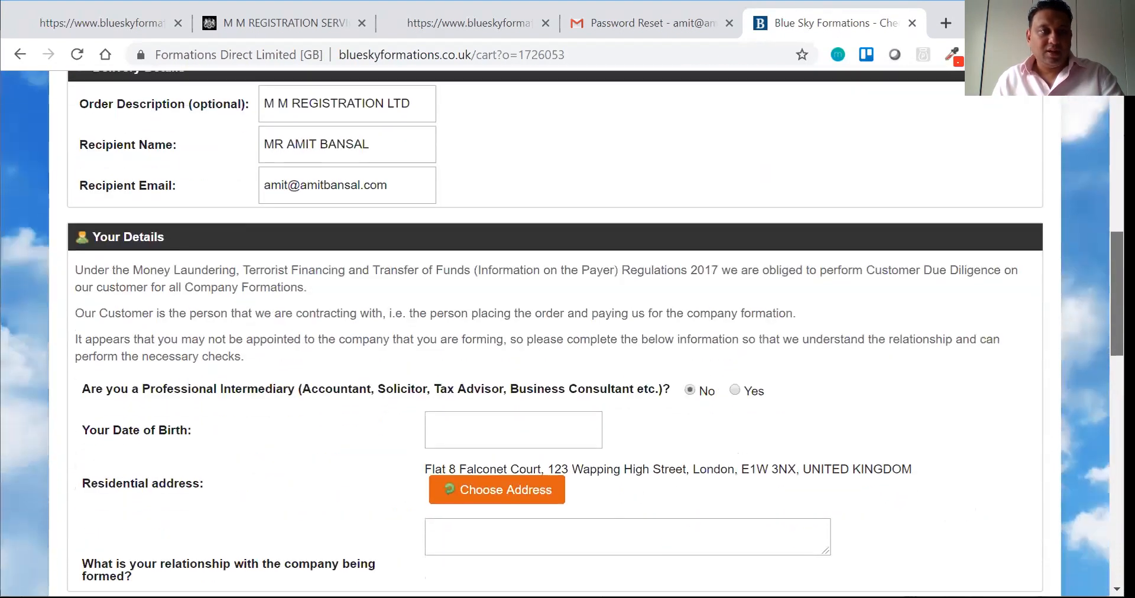
pyautogui.scroll(-1, 562, 332)
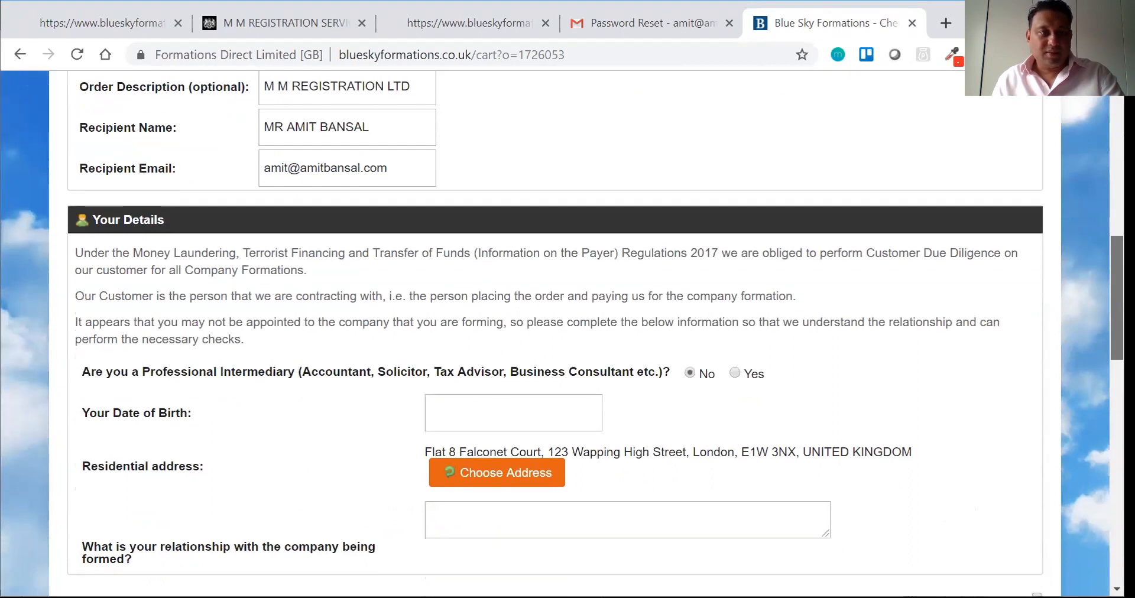
pyautogui.scroll(-1, 556, 331)
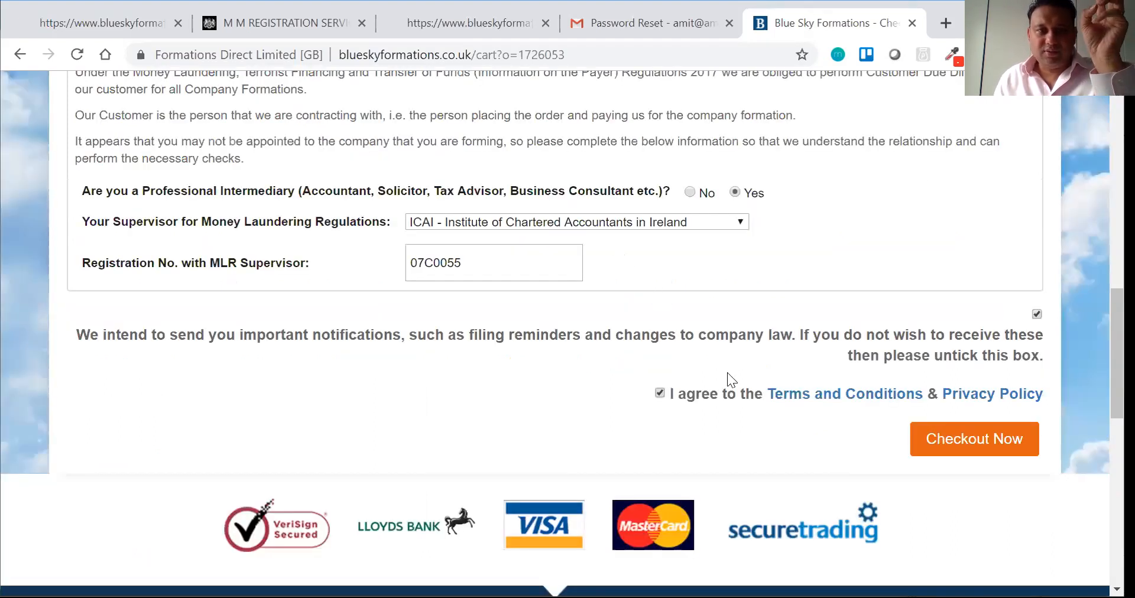
pyautogui.click(935, 438)
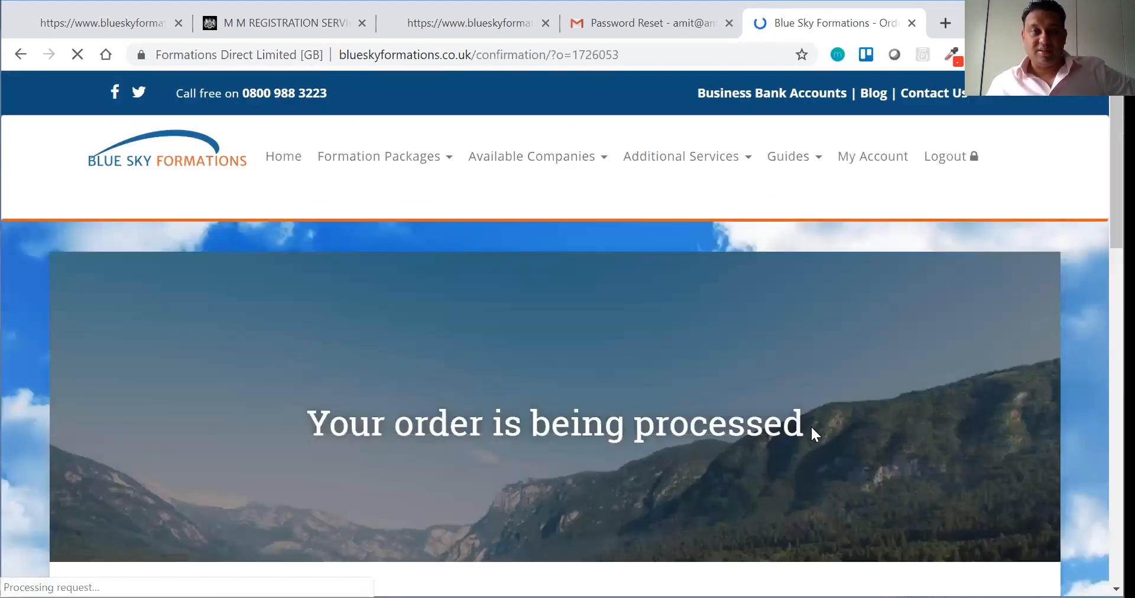
pyautogui.scroll(-1, 810, 435)
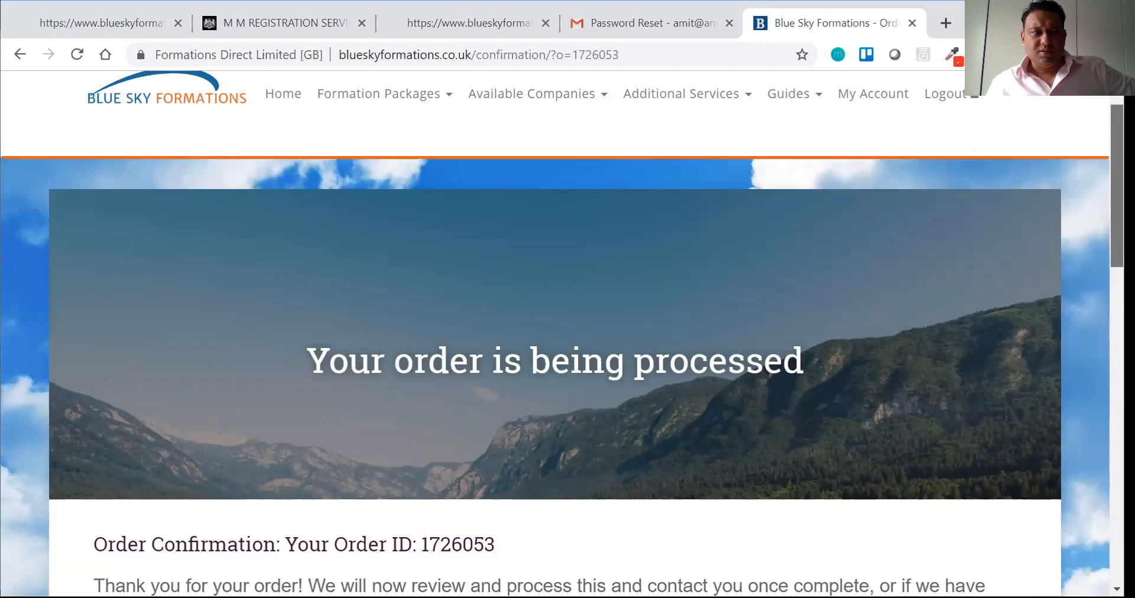
pyautogui.scroll(-3, 561, 354)
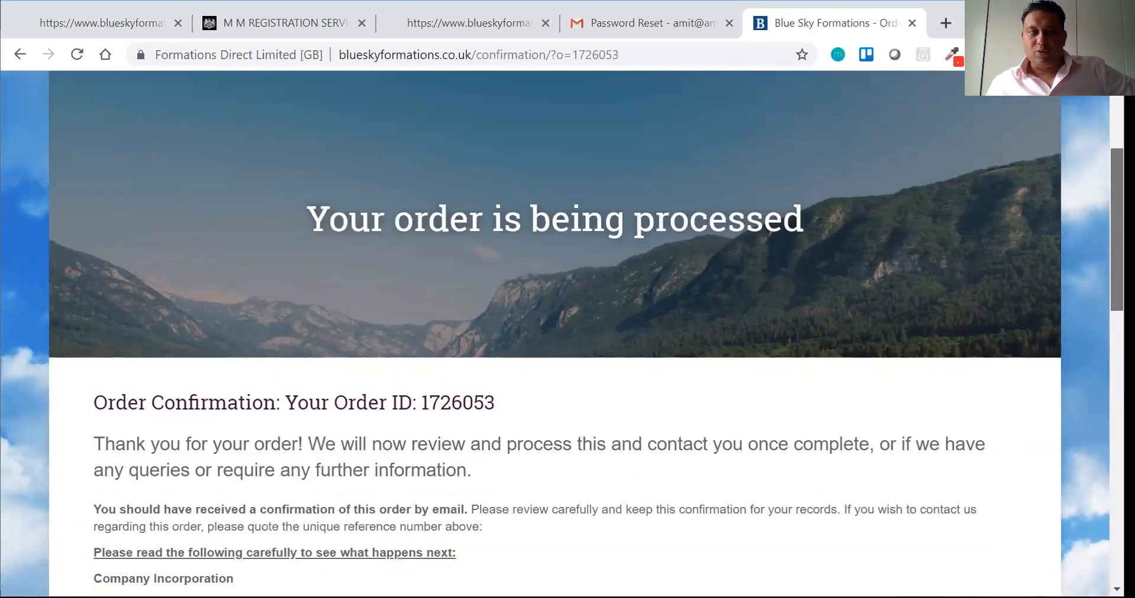